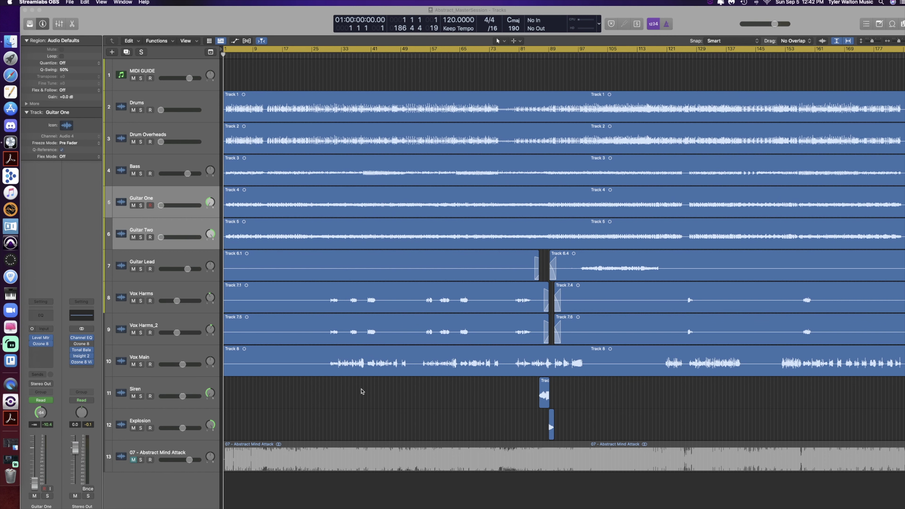
Step: Listen to the full mix from the beginning, stop playback and return the playhead to the start of the song
{"action": "key", "text": "space"}
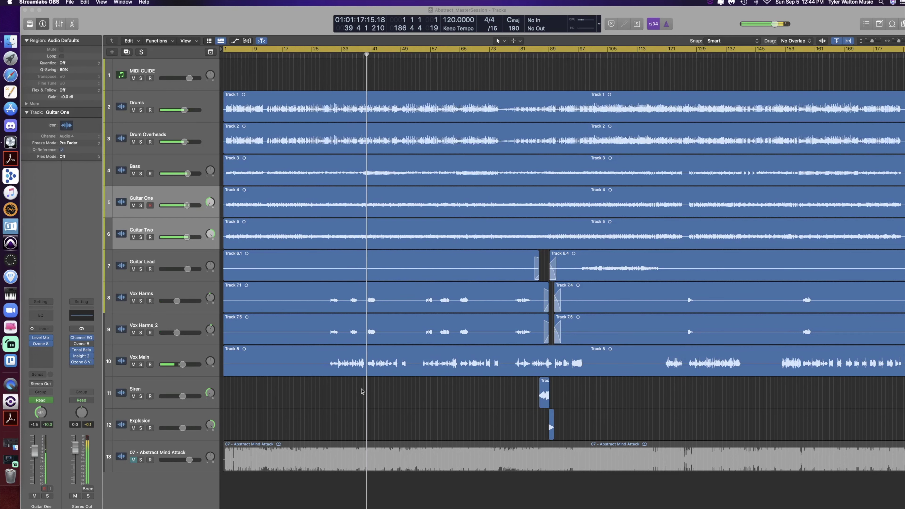
{"action": "key", "text": "space"}
{"action": "key", "text": "Return"}
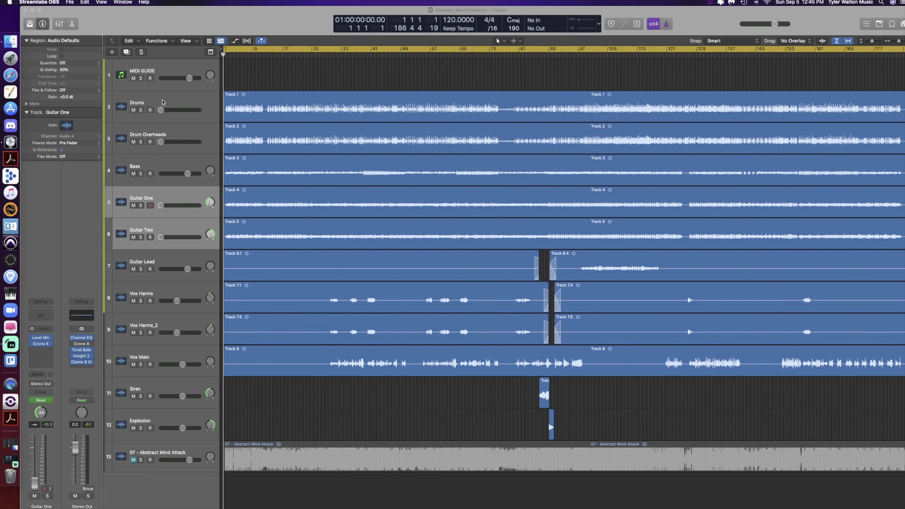
Step: Solo the Drums and Drum Overheads tracks together and play them back with the mixer shown
{"action": "left_click", "coordinate": [164, 97]}
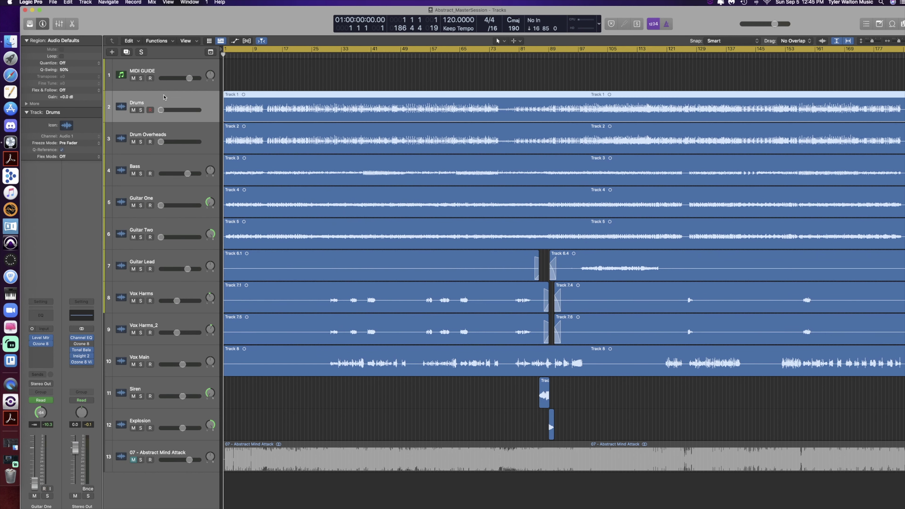
{"action": "left_click", "coordinate": [174, 130], "text": "shift"}
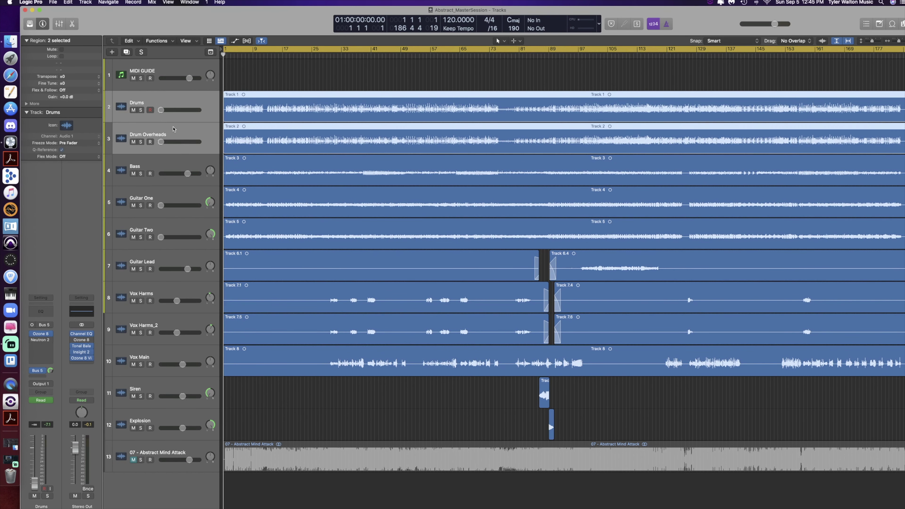
{"action": "left_click", "coordinate": [140, 110]}
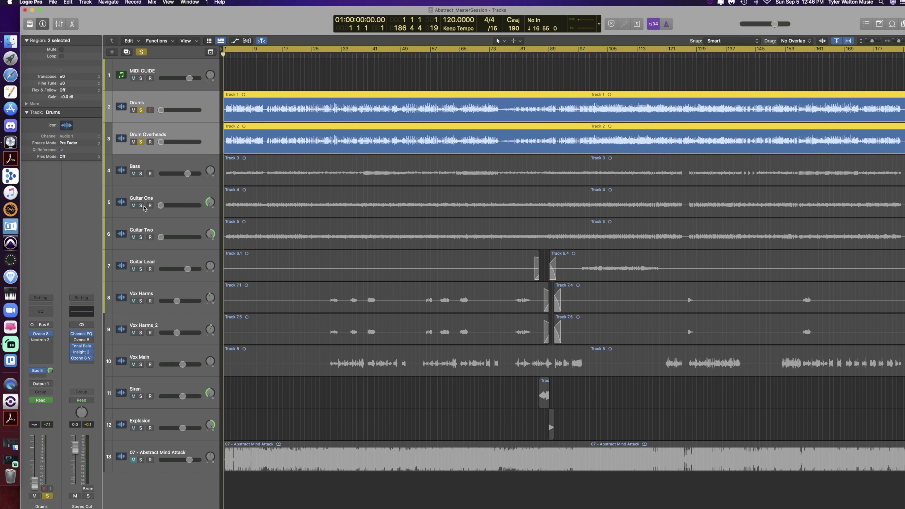
{"action": "key", "text": "x"}
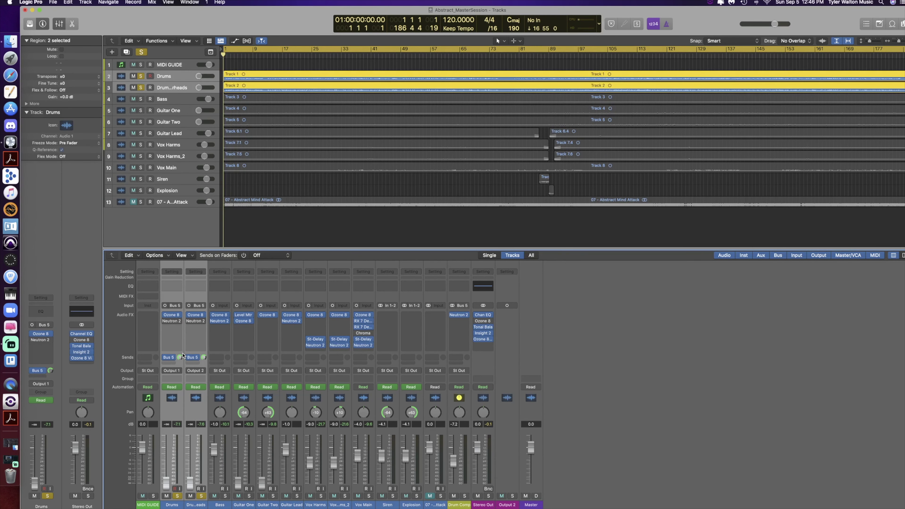
{"action": "key", "text": "space"}
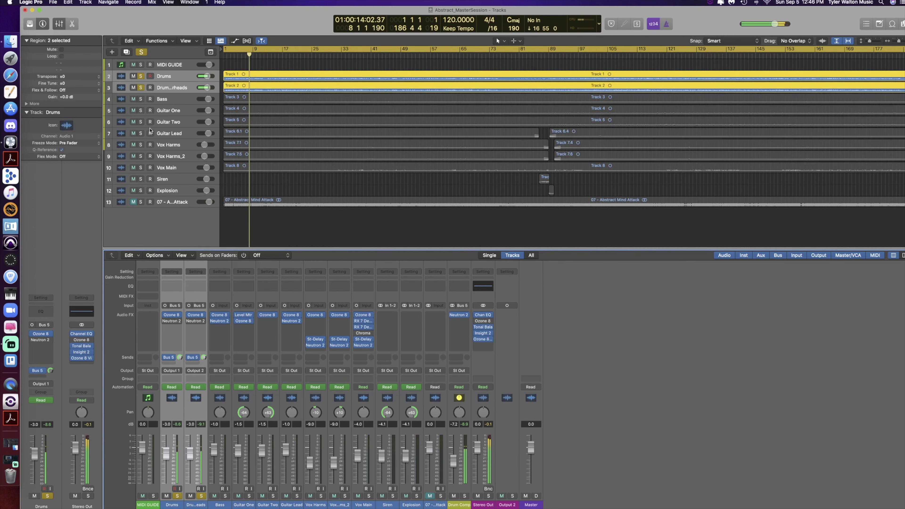
Step: Unsolo both drum tracks during playback to hear the full mix, and solo only the Drums track
{"action": "left_click", "coordinate": [141, 88]}
{"action": "left_click", "coordinate": [141, 76]}
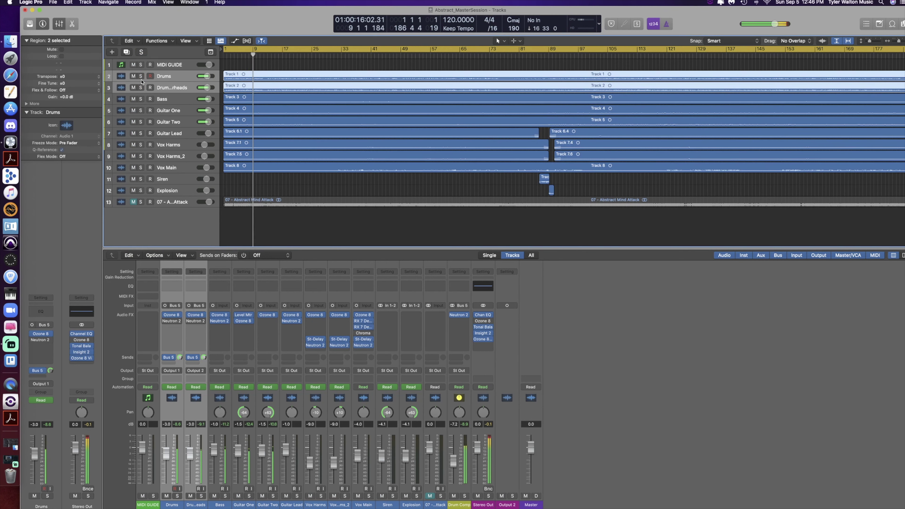
{"action": "left_click", "coordinate": [166, 77]}
{"action": "left_click", "coordinate": [140, 76]}
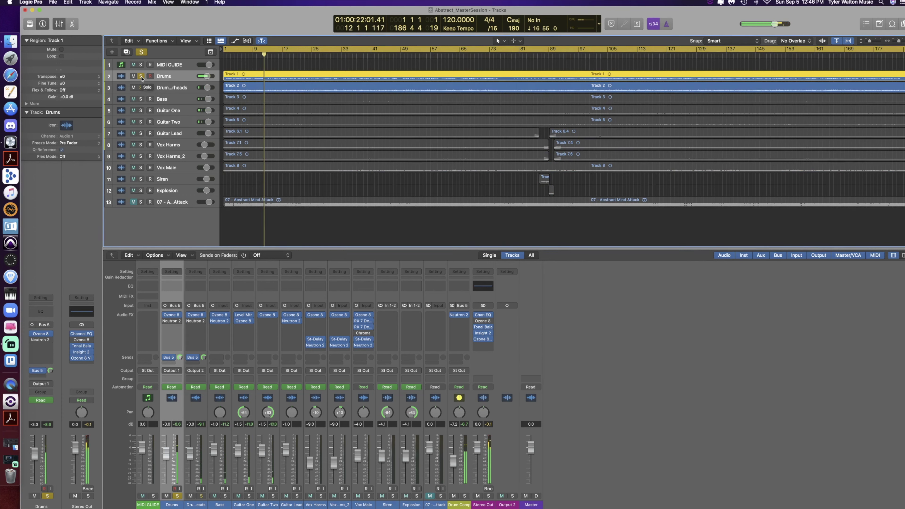
Step: Alternate the solo between Drum Overheads and Drums to compare their sound, finishing with both tracks soloed
{"action": "left_click", "coordinate": [141, 87]}
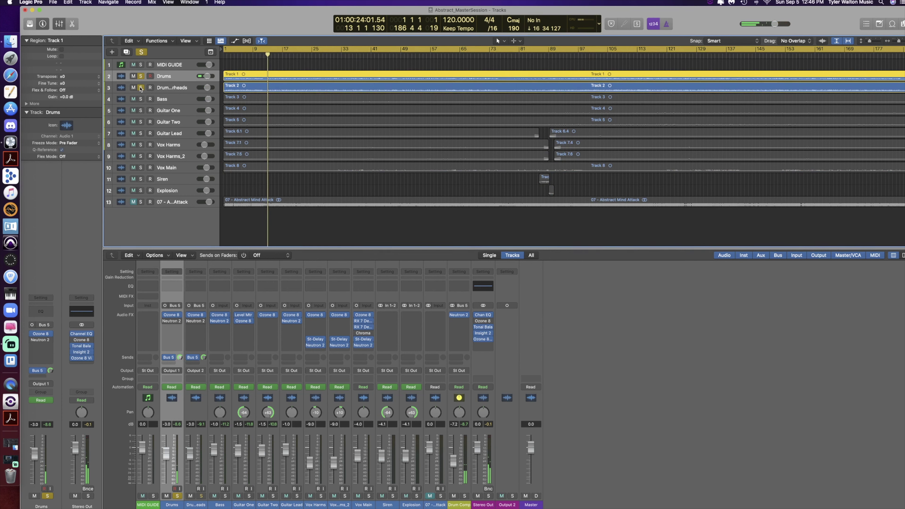
{"action": "left_click", "coordinate": [141, 77]}
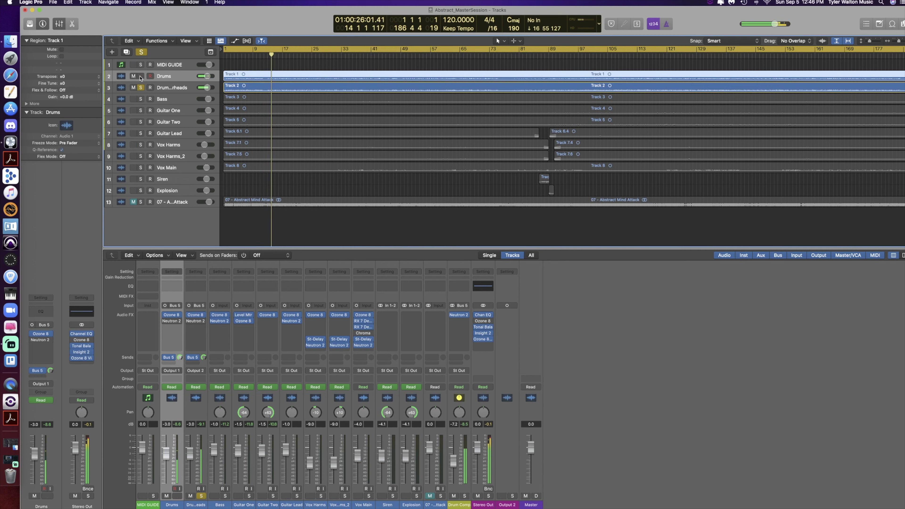
{"action": "left_click", "coordinate": [141, 76]}
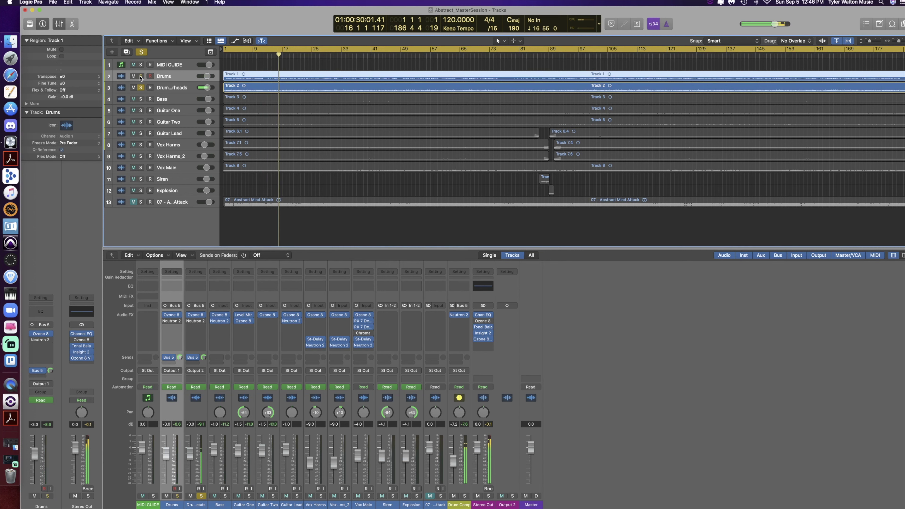
{"action": "left_click", "coordinate": [140, 76]}
{"action": "left_click", "coordinate": [140, 88]}
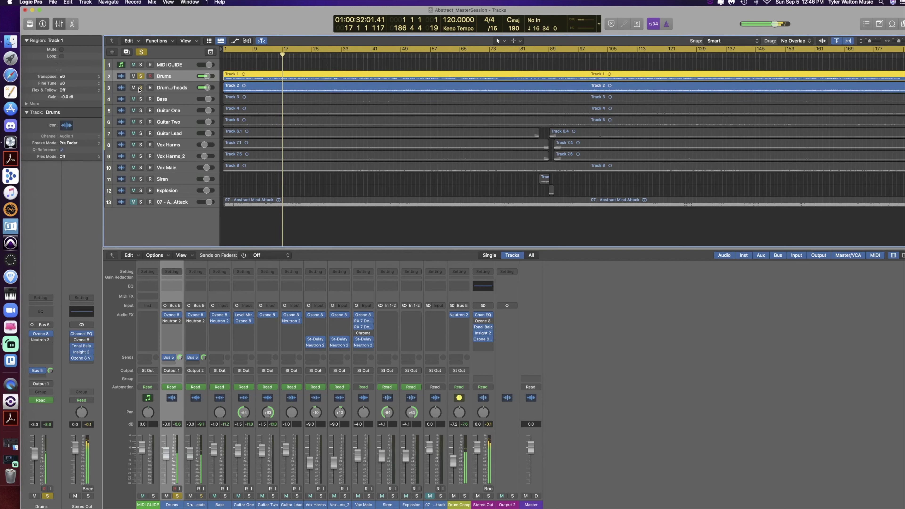
{"action": "left_click", "coordinate": [140, 88]}
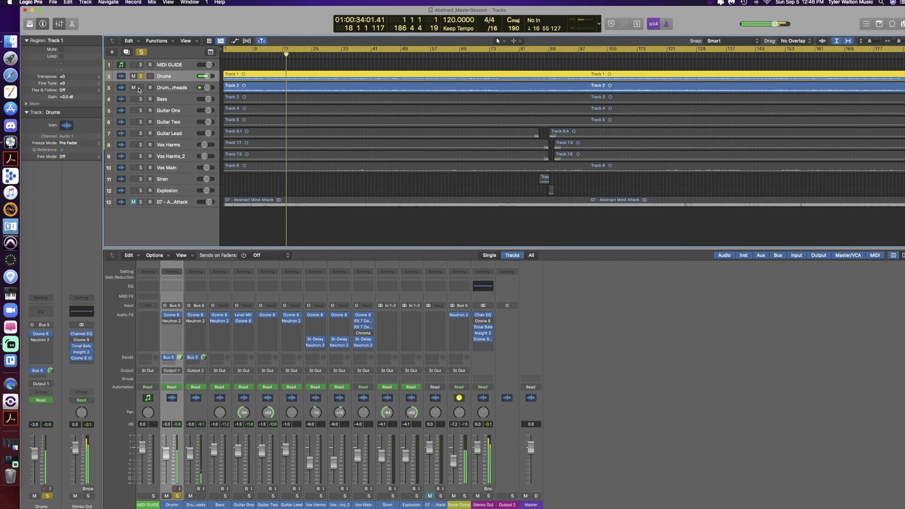
{"action": "left_click", "coordinate": [141, 88]}
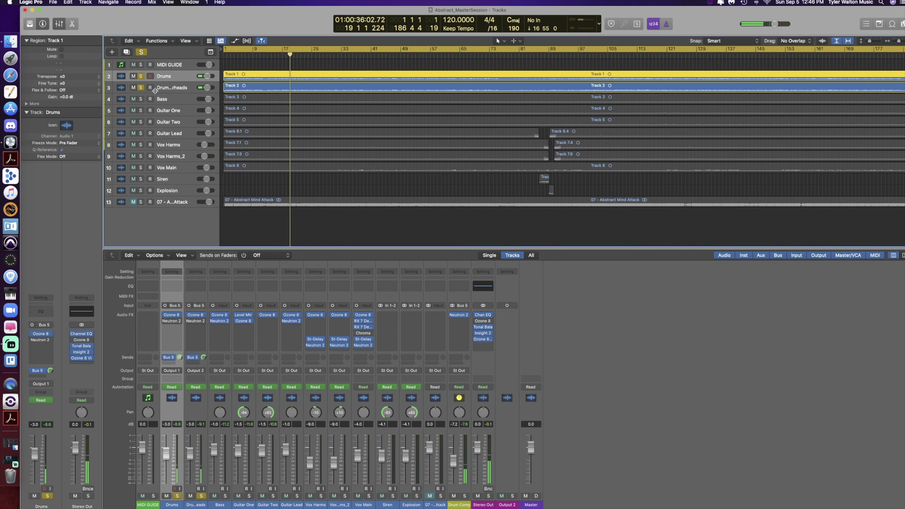
Step: Switch the selection between Drum Overheads and Drums, finishing on Drums, and replay the soloed drum tracks from the start
{"action": "left_click", "coordinate": [174, 88]}
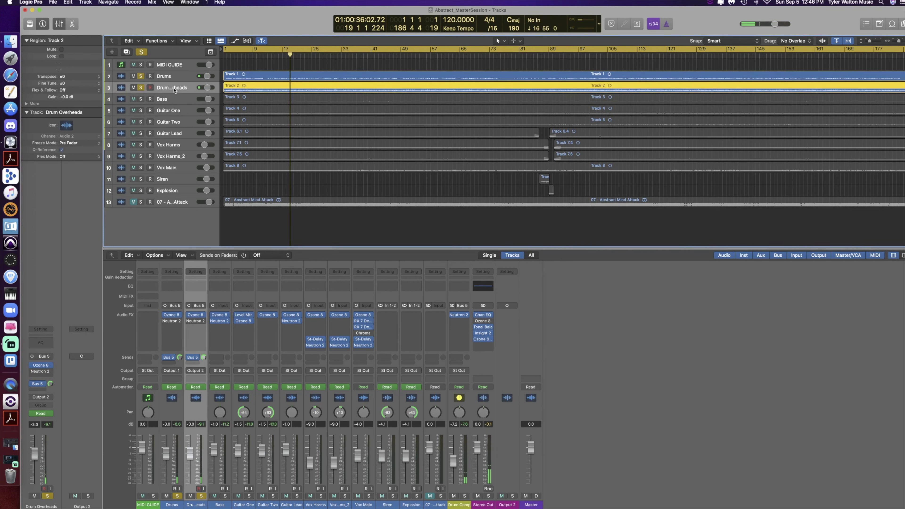
{"action": "left_click", "coordinate": [175, 75]}
{"action": "left_click", "coordinate": [174, 87]}
{"action": "left_click", "coordinate": [174, 80]}
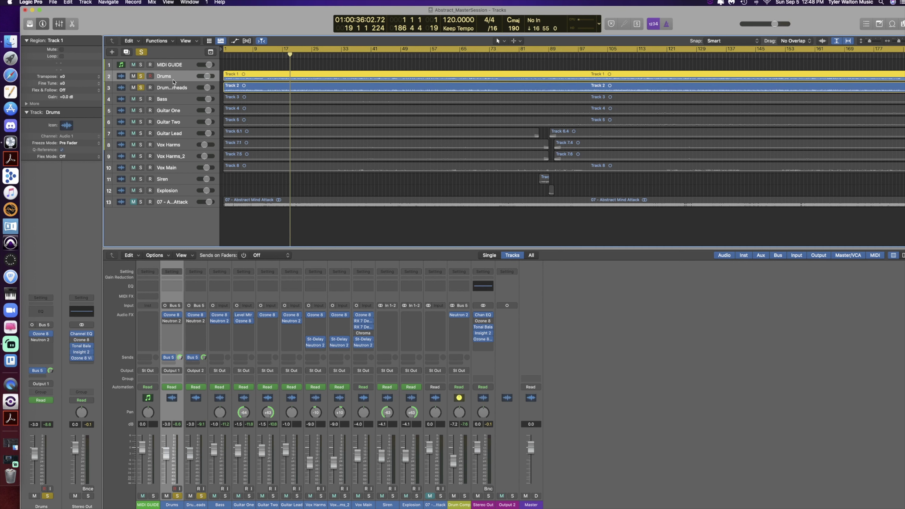
{"action": "key", "text": "Return"}
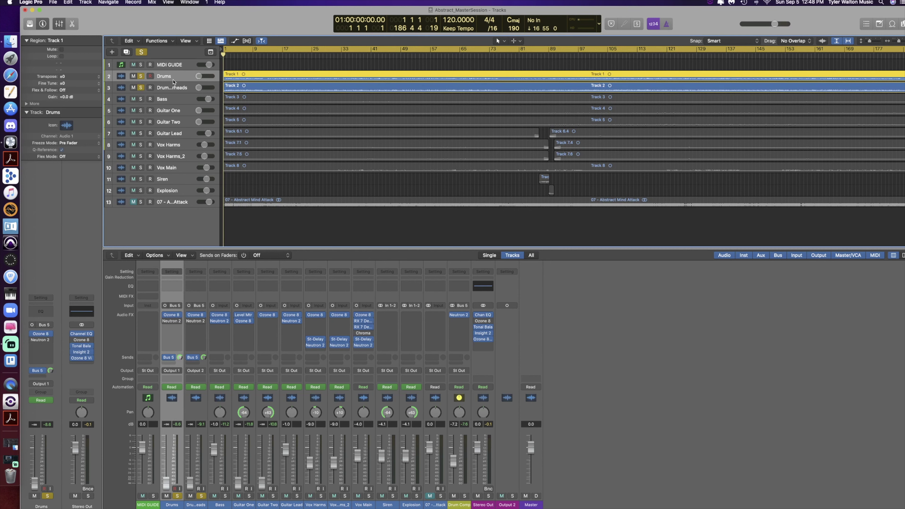
{"action": "key", "text": "space"}
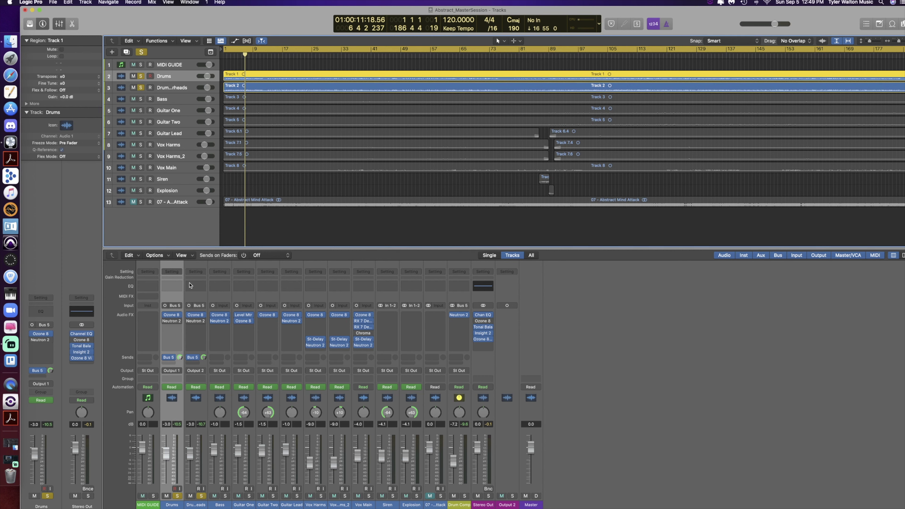
Step: Examine the insert effects on both drum channels and compare their Ozone 8 equalizers, leaving only the Drums one open
{"action": "left_click", "coordinate": [193, 300]}
{"action": "mouse_move", "coordinate": [195, 323]}
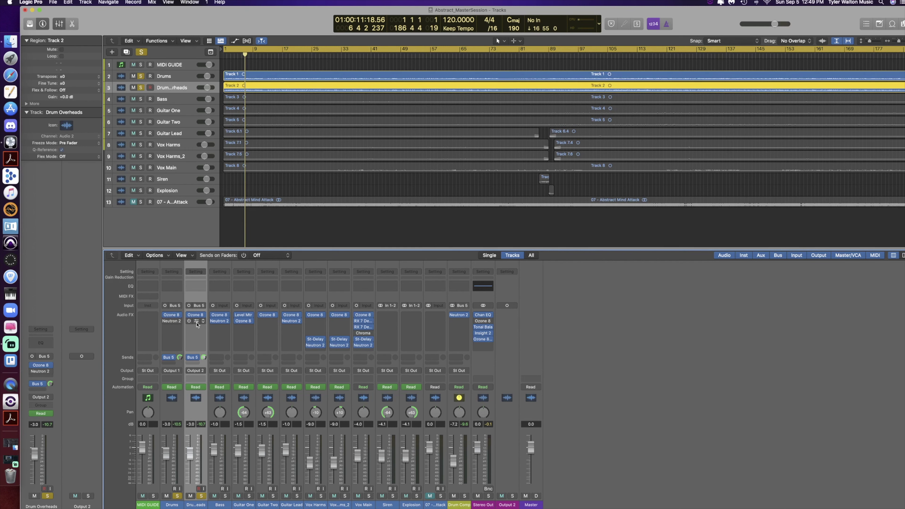
{"action": "mouse_move", "coordinate": [456, 323]}
{"action": "mouse_move", "coordinate": [248, 331]}
{"action": "left_click", "coordinate": [173, 298]}
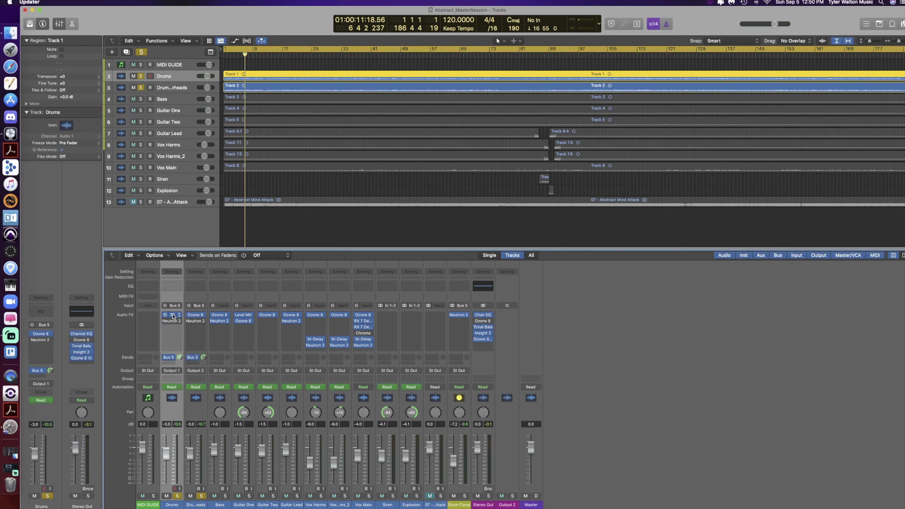
{"action": "left_click", "coordinate": [172, 317]}
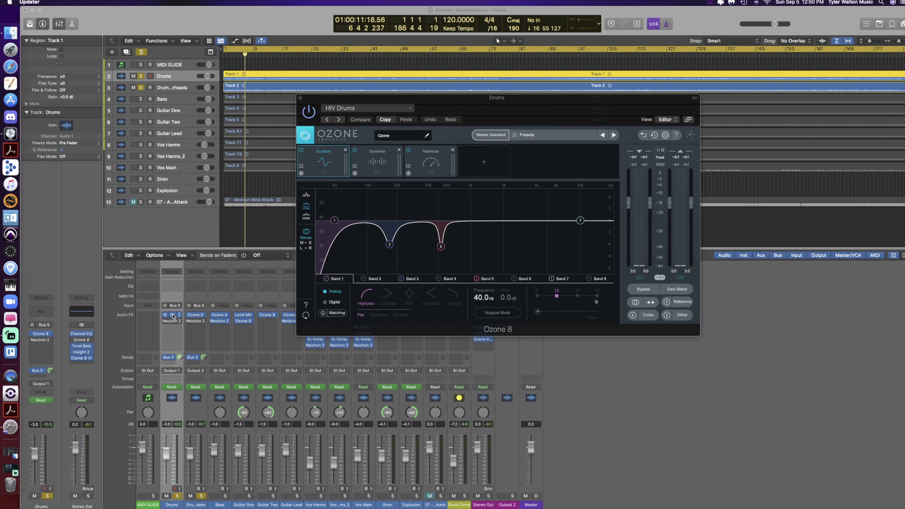
{"action": "left_click", "coordinate": [195, 315]}
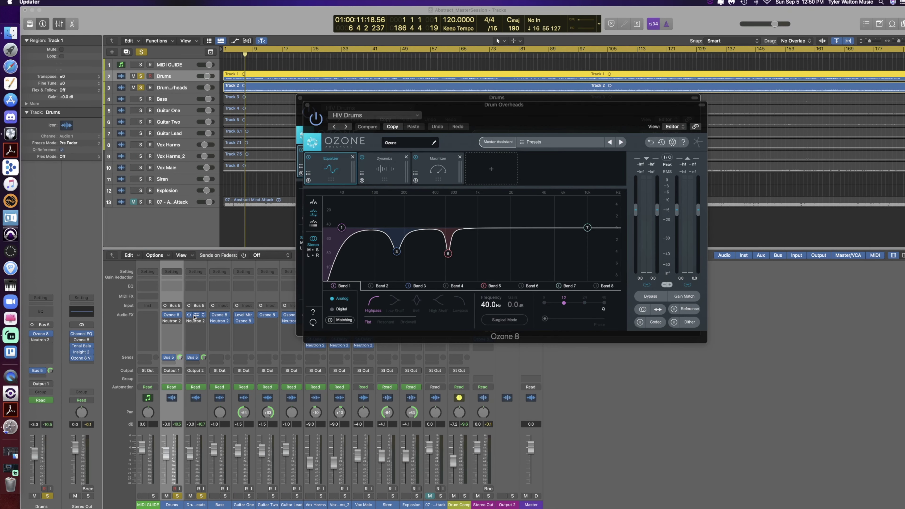
{"action": "left_click", "coordinate": [308, 105]}
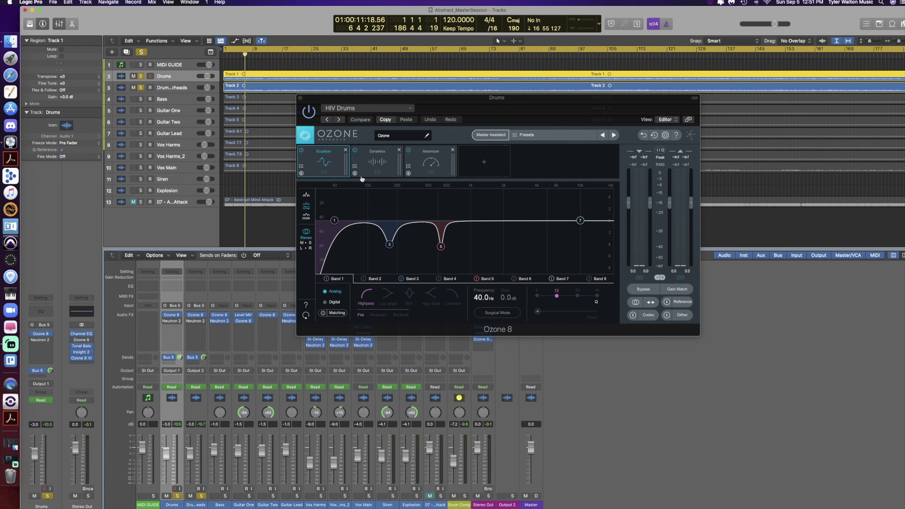
Step: Play the drums from the start and switch off EQ bands 5, 3 and 1 in the Drums track's Ozone 8
{"action": "key", "text": "Return"}
{"action": "key", "text": "space"}
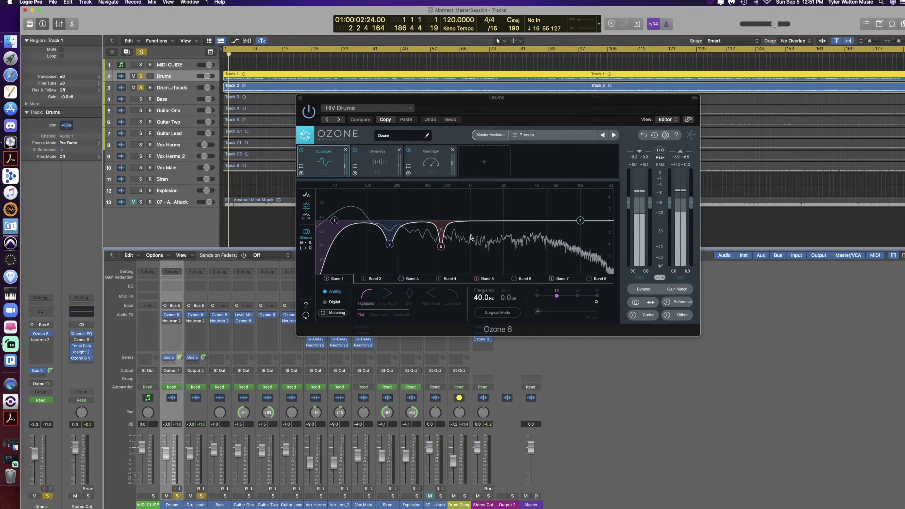
{"action": "key", "text": "space"}
{"action": "key", "text": "space"}
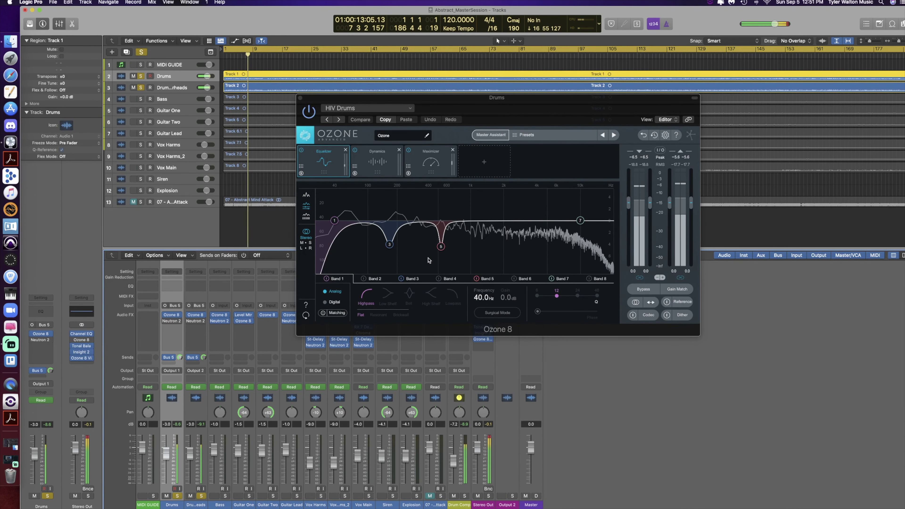
{"action": "left_click", "coordinate": [476, 279]}
{"action": "left_click", "coordinate": [476, 279]}
{"action": "left_click", "coordinate": [401, 278]}
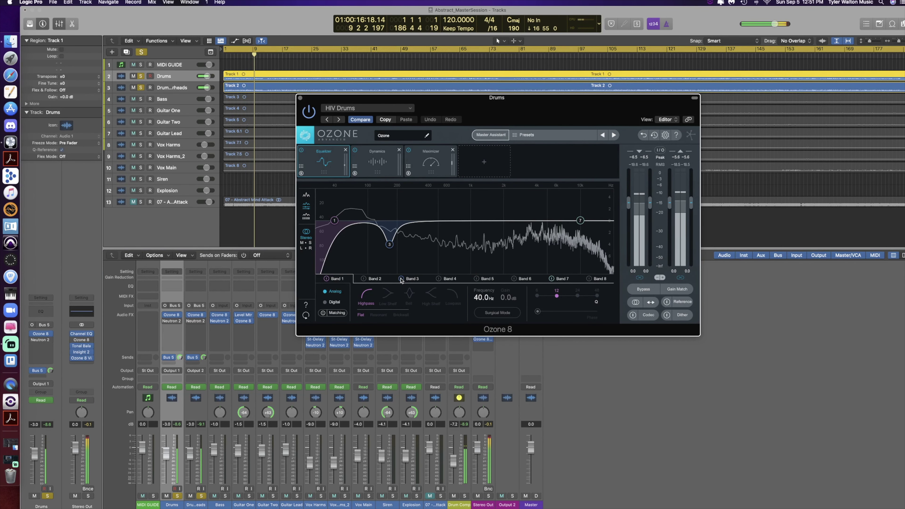
{"action": "left_click", "coordinate": [326, 281]}
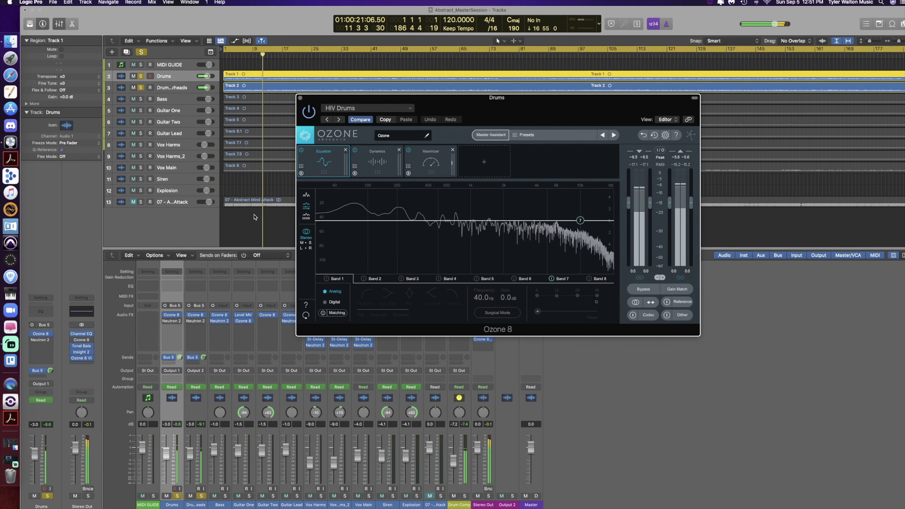
Step: Unsolo Drum Overheads and switch EQ bands 1, 5 and 3 back on in the Drums track's Ozone 8
{"action": "left_click", "coordinate": [267, 208]}
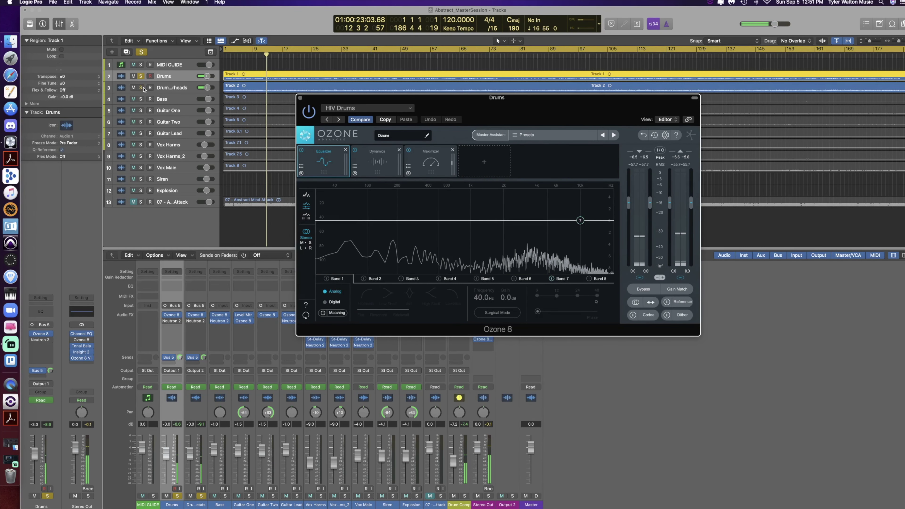
{"action": "left_click", "coordinate": [327, 281]}
{"action": "left_click", "coordinate": [439, 279]}
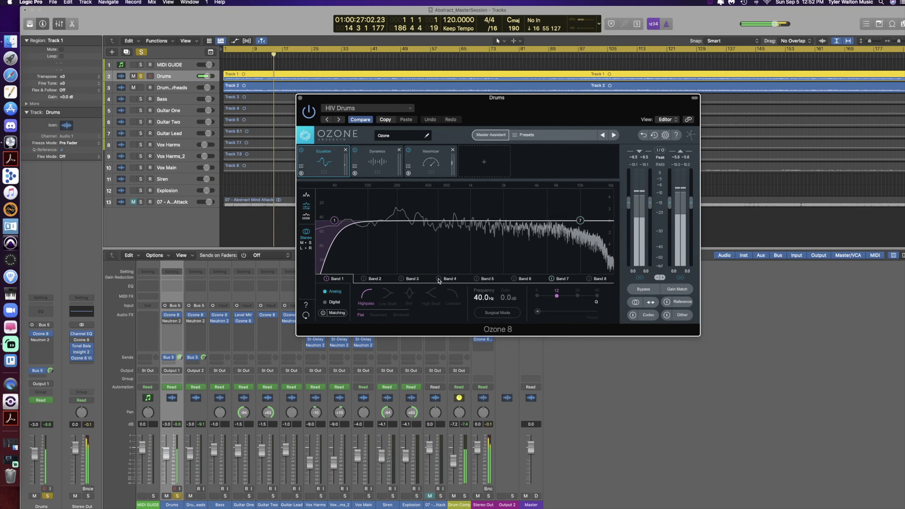
{"action": "left_click", "coordinate": [439, 279]}
{"action": "left_click", "coordinate": [477, 279]}
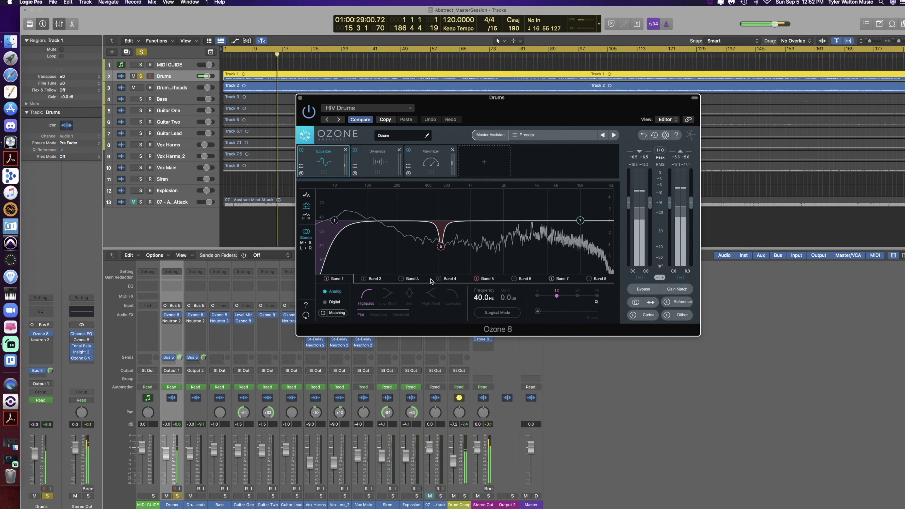
{"action": "left_click", "coordinate": [401, 279]}
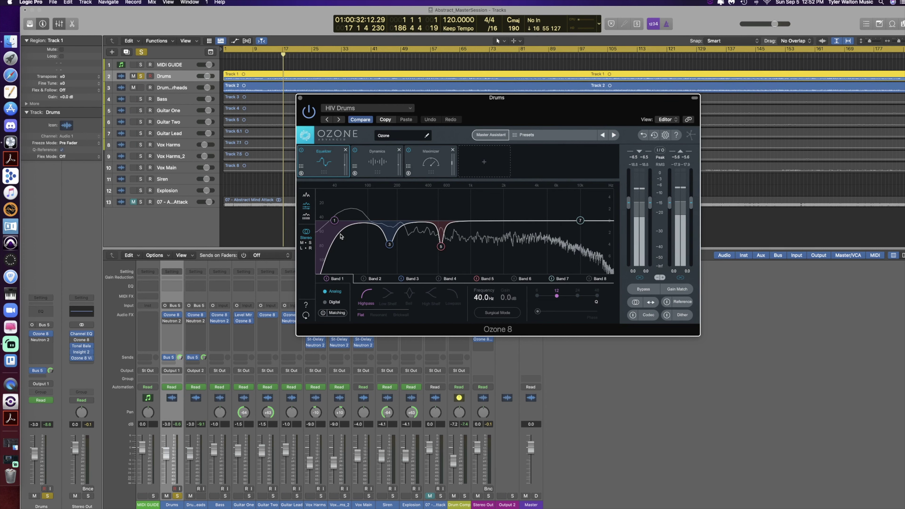
Step: Close the Drums track's Ozone 8 and play the Drum Overheads alone from the start with its own Ozone 8 open
{"action": "left_click", "coordinate": [300, 97]}
{"action": "left_click", "coordinate": [180, 89]}
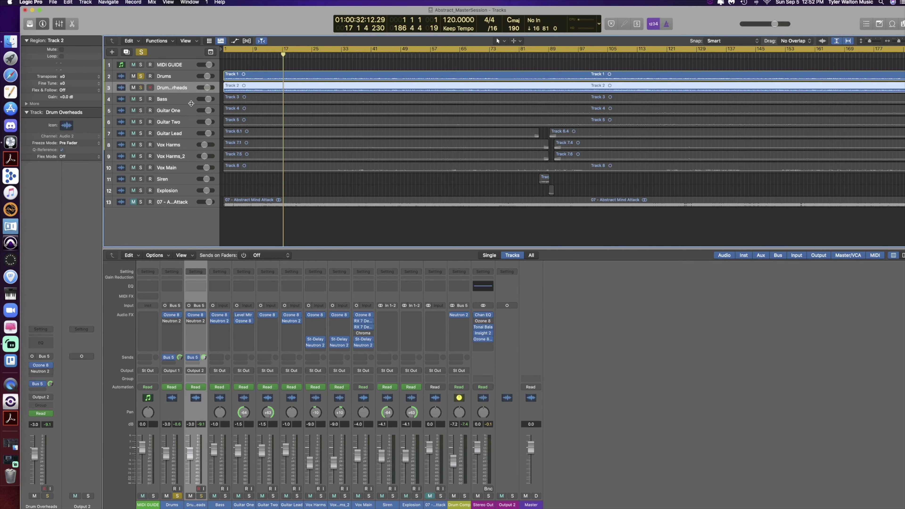
{"action": "key", "text": "Return"}
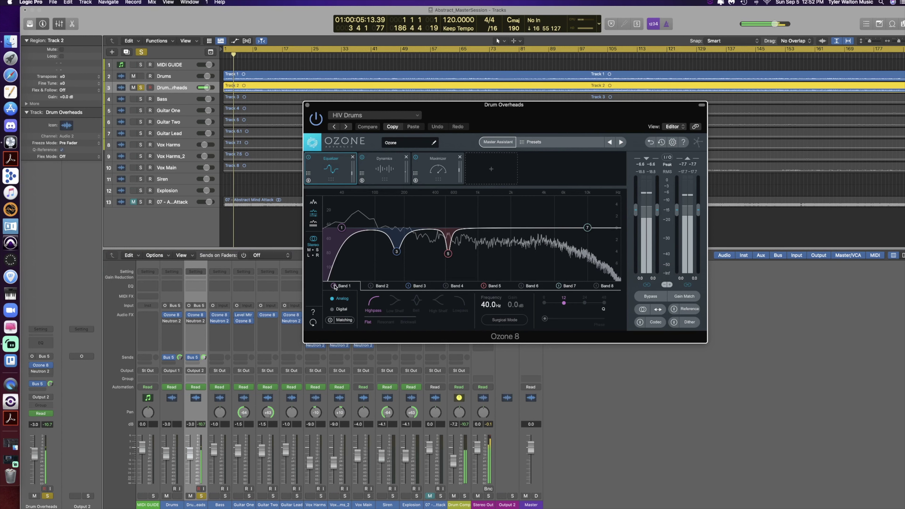
Step: Switch EQ bands 1, 3 and 5 off and back on in the Drum Overheads' Ozone 8 during playback, and close the plug-in
{"action": "left_click", "coordinate": [334, 286]}
{"action": "left_click", "coordinate": [412, 287]}
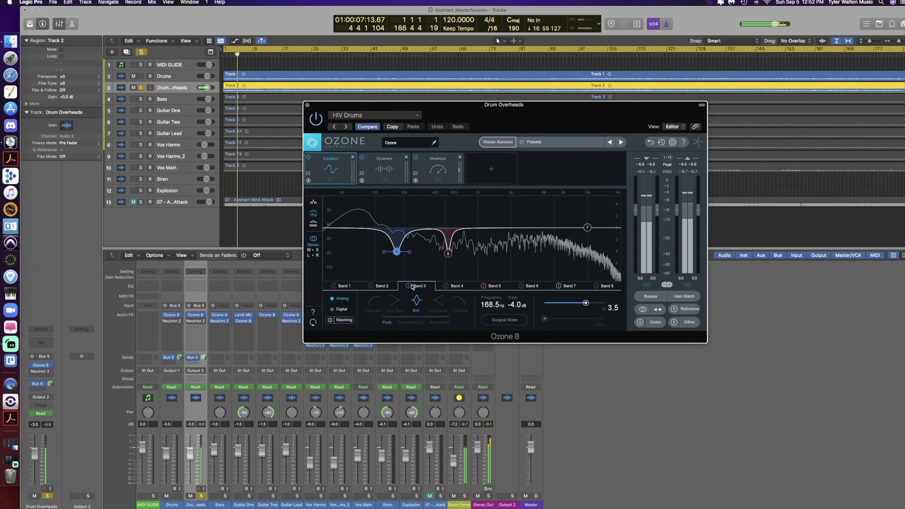
{"action": "left_click", "coordinate": [408, 286]}
{"action": "left_click", "coordinate": [484, 286]}
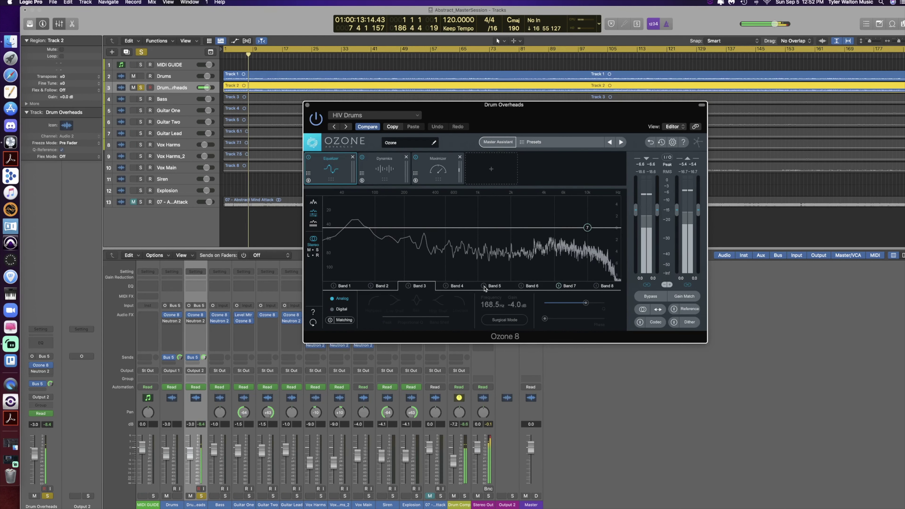
{"action": "left_click", "coordinate": [484, 286]}
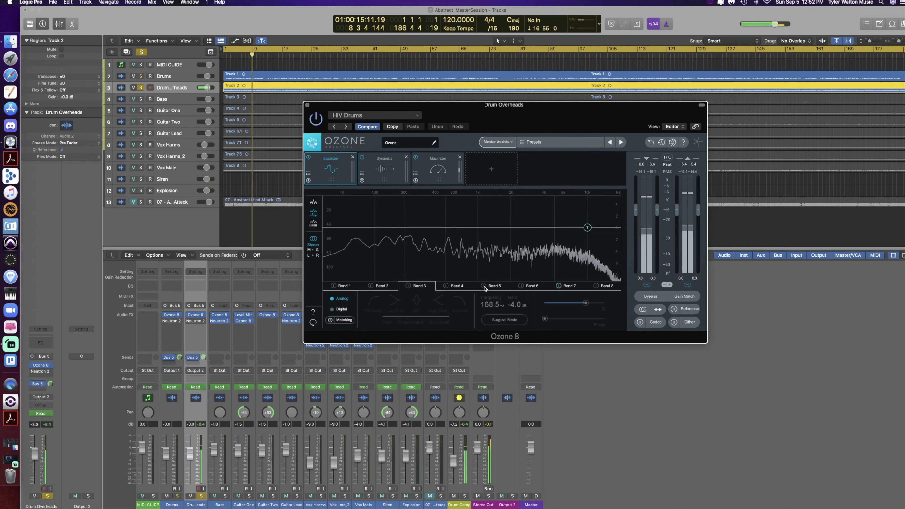
{"action": "left_click", "coordinate": [408, 286]}
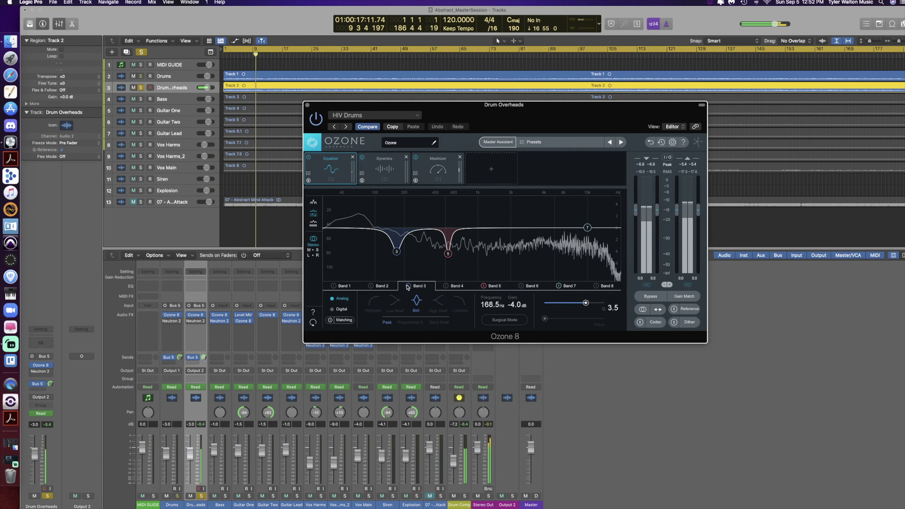
{"action": "left_click", "coordinate": [333, 286]}
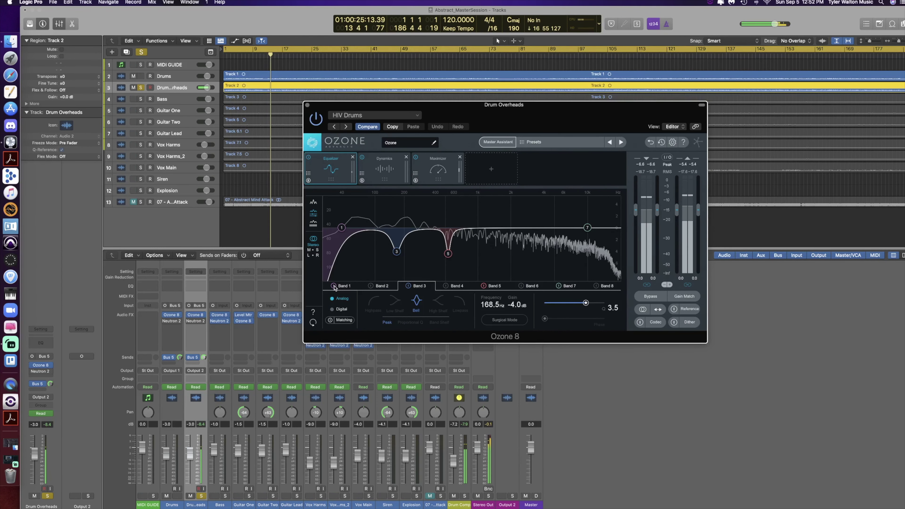
{"action": "left_click", "coordinate": [307, 106]}
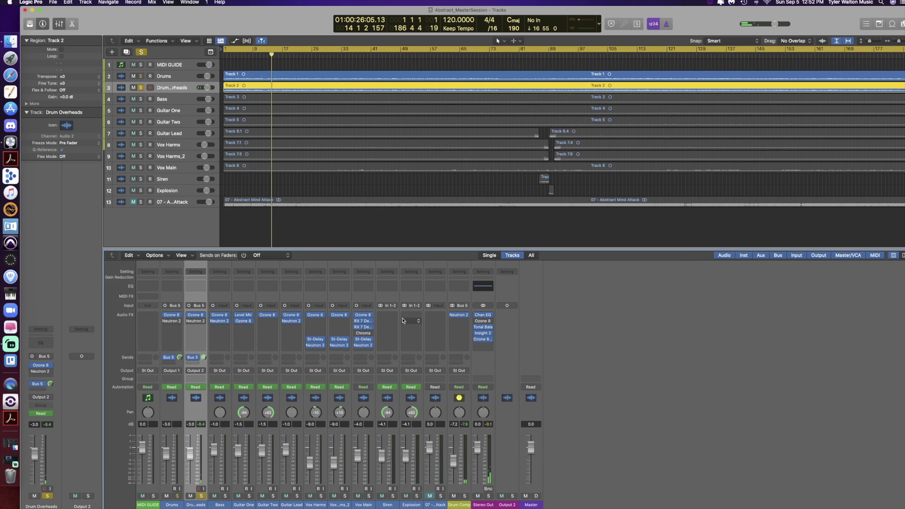
Step: Examine the Neutron 2 Compressor on the Drum Comp channel while playing Drum Overheads from the start, and close the plug-in
{"action": "left_click", "coordinate": [460, 318]}
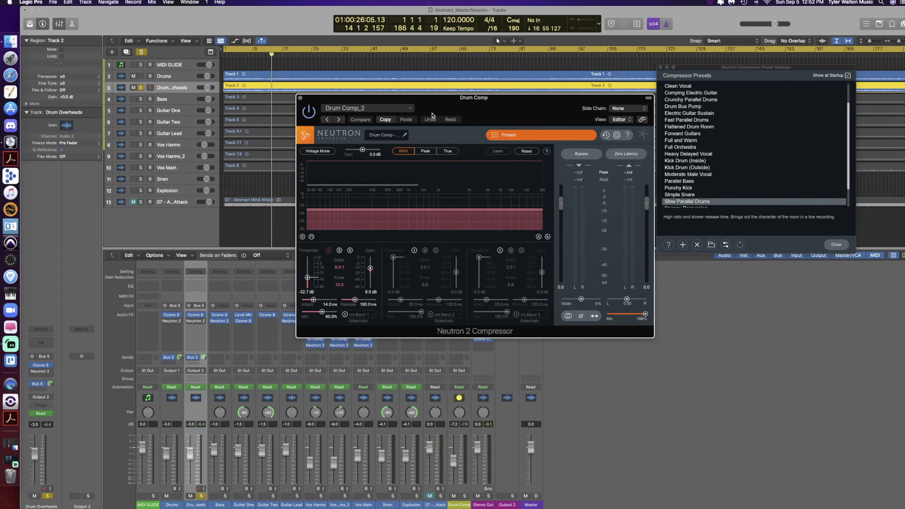
{"action": "left_click_drag", "start_coordinate": [472, 107], "coordinate": [443, 170]}
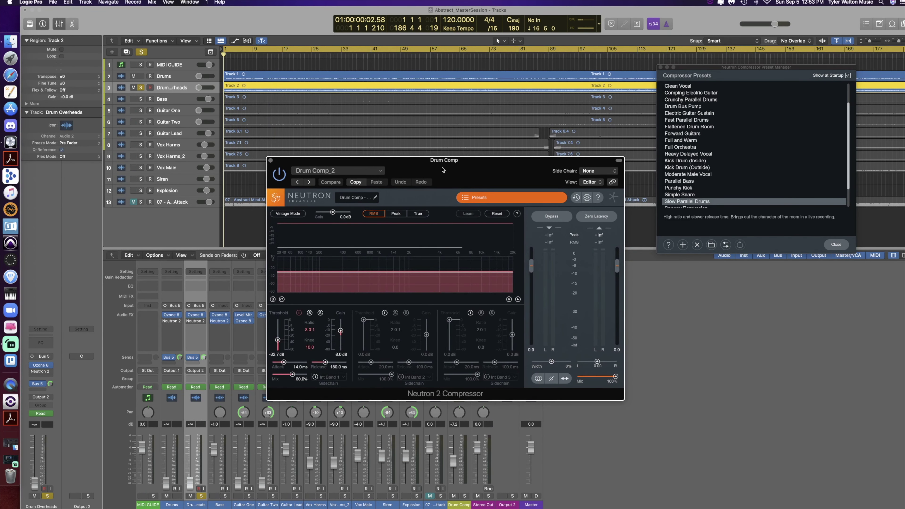
{"action": "key", "text": "space"}
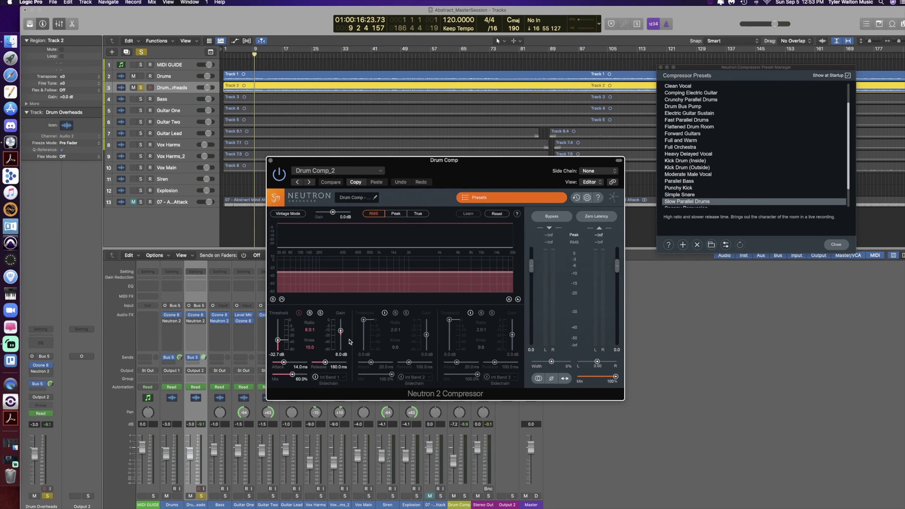
{"action": "key", "text": "space"}
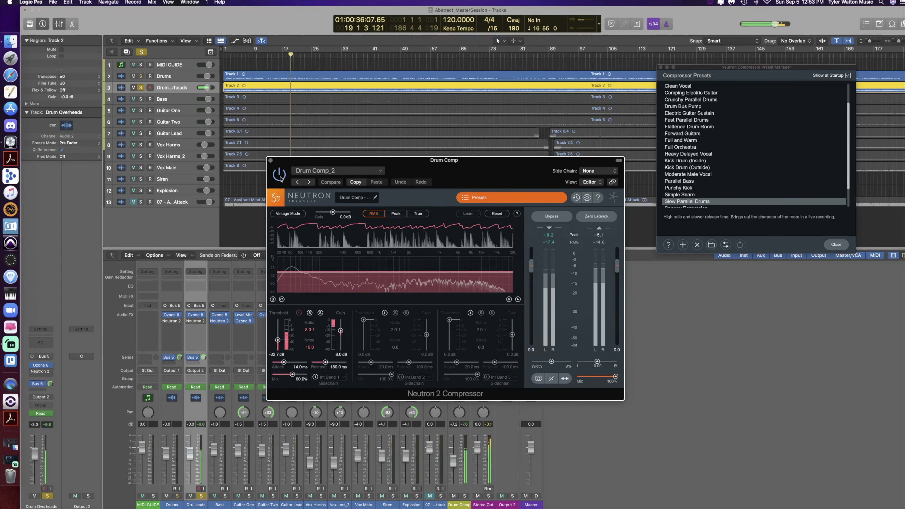
{"action": "key", "text": "space"}
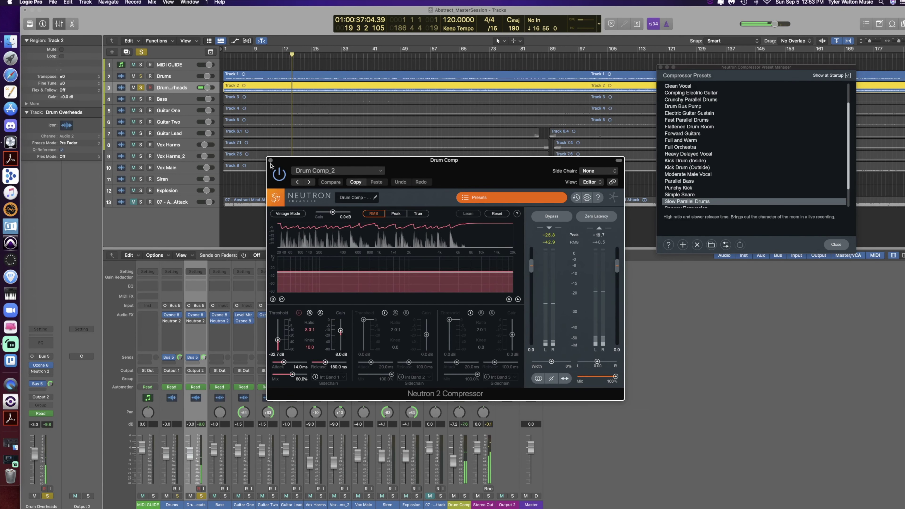
{"action": "left_click", "coordinate": [270, 161]}
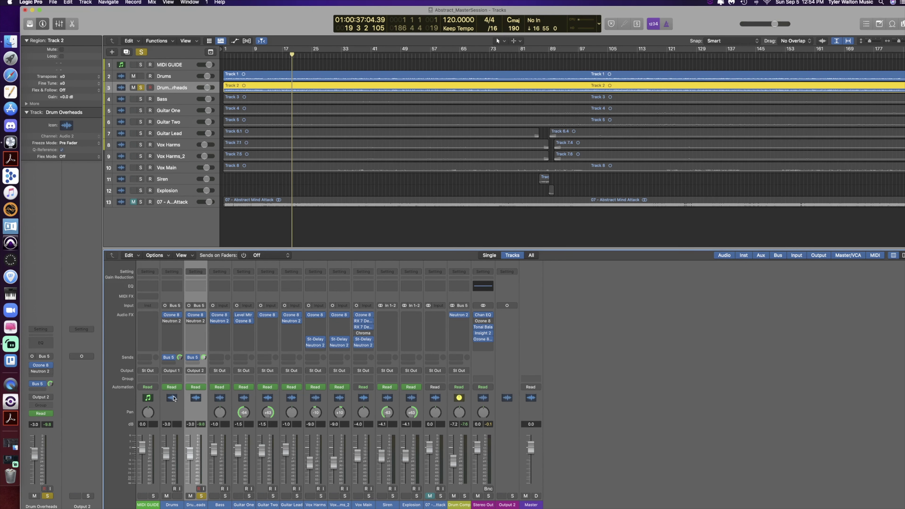
Step: Solo the Drums track, unsolo Drum Overheads, and resume playback to hear the Drums alone
{"action": "left_click", "coordinate": [172, 413]}
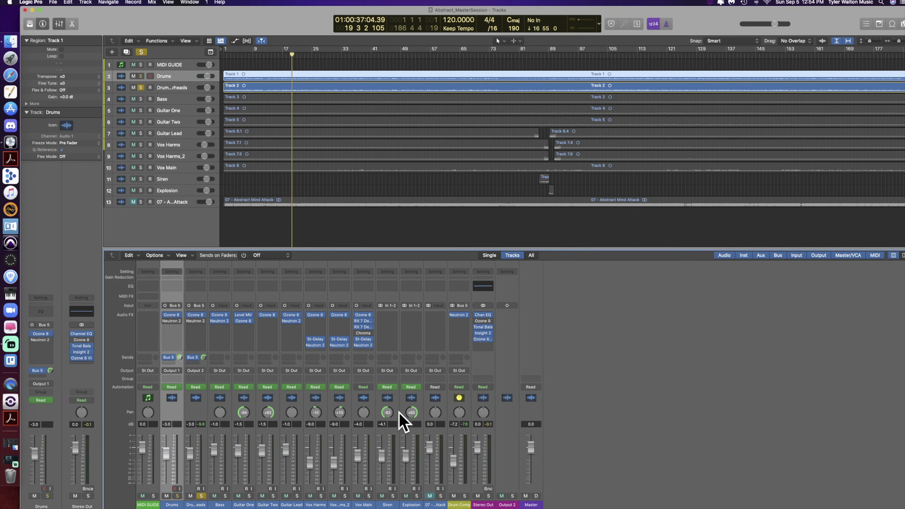
{"action": "key", "text": "s"}
{"action": "left_click", "coordinate": [141, 76]}
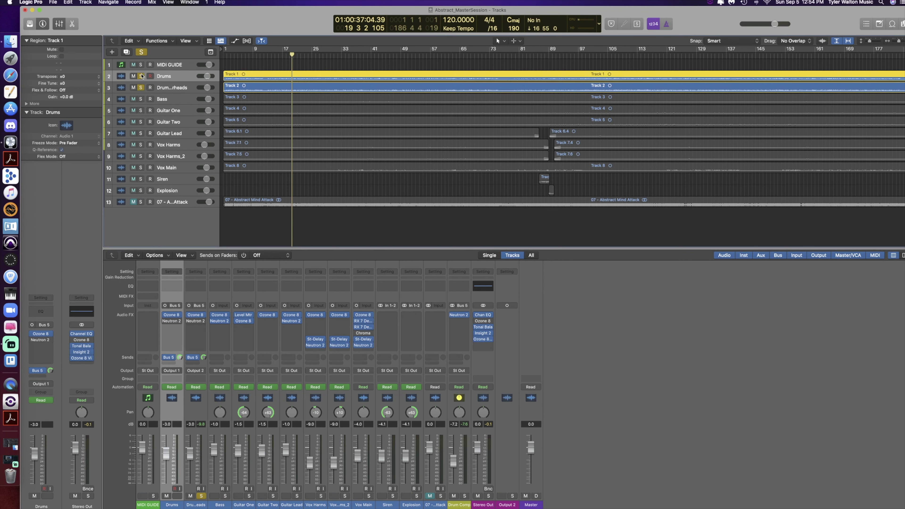
{"action": "left_click", "coordinate": [142, 88]}
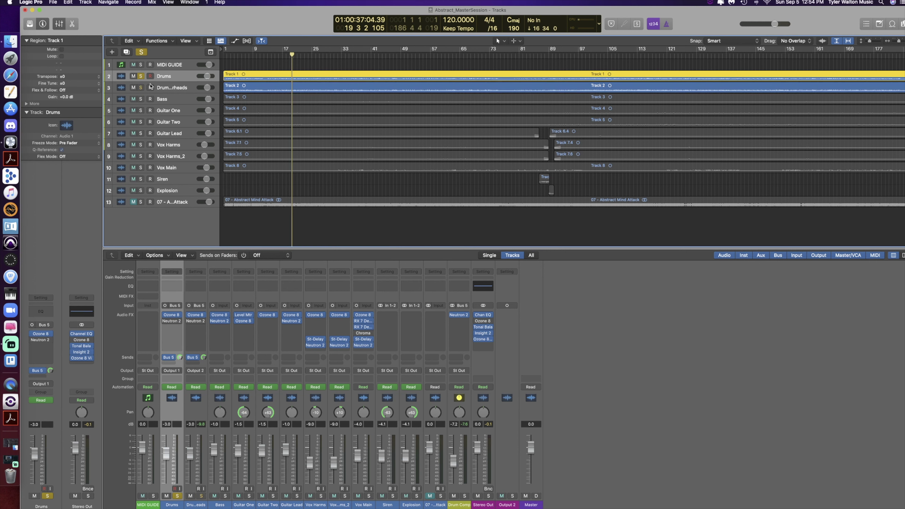
{"action": "key", "text": "space"}
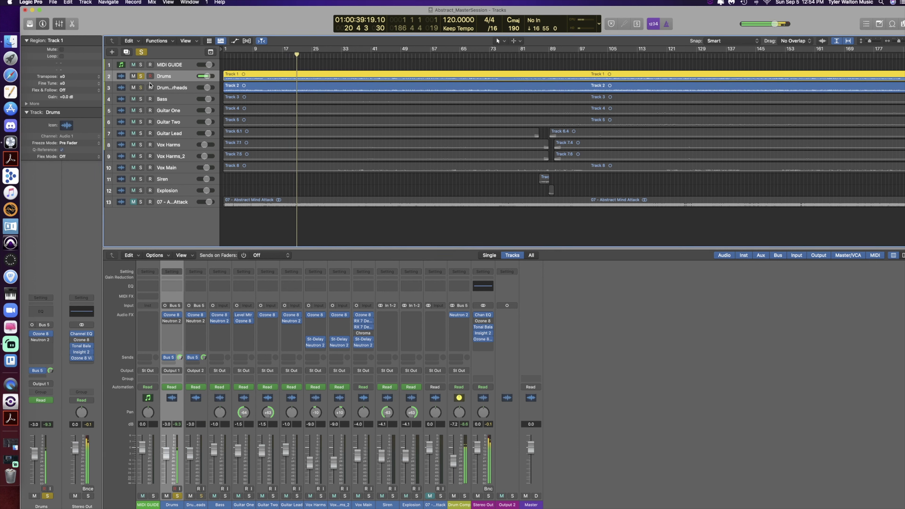
Step: Compare Drum Overheads alone with both drum tracks soloed together during playback, and clear all solos
{"action": "left_click", "coordinate": [140, 88]}
{"action": "left_click", "coordinate": [140, 76]}
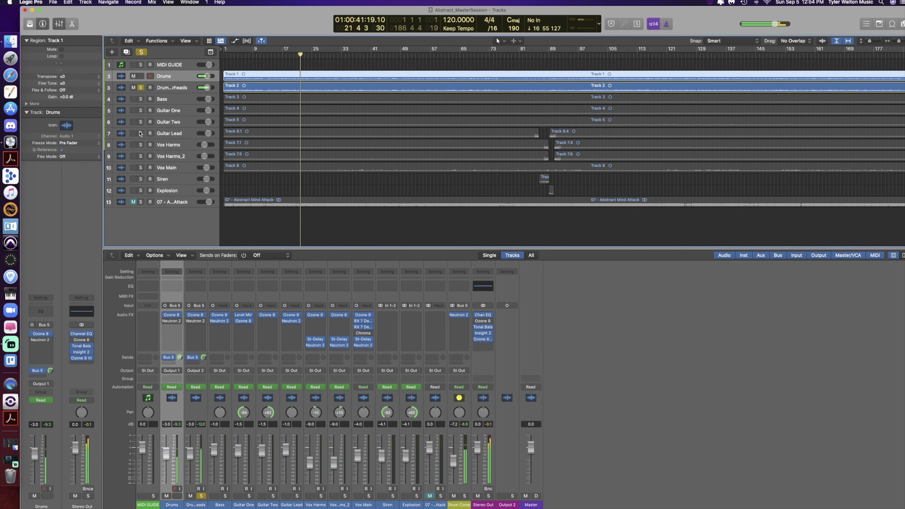
{"action": "left_click", "coordinate": [141, 76]}
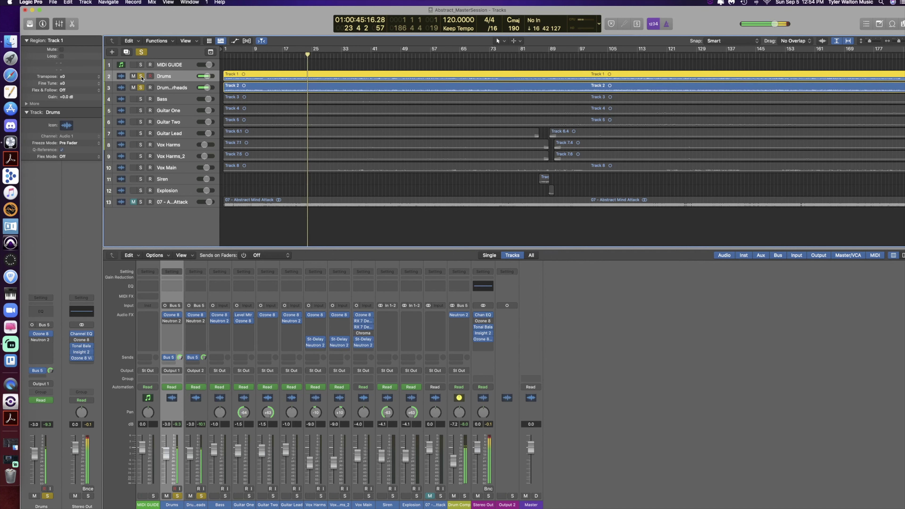
{"action": "left_click", "coordinate": [142, 52]}
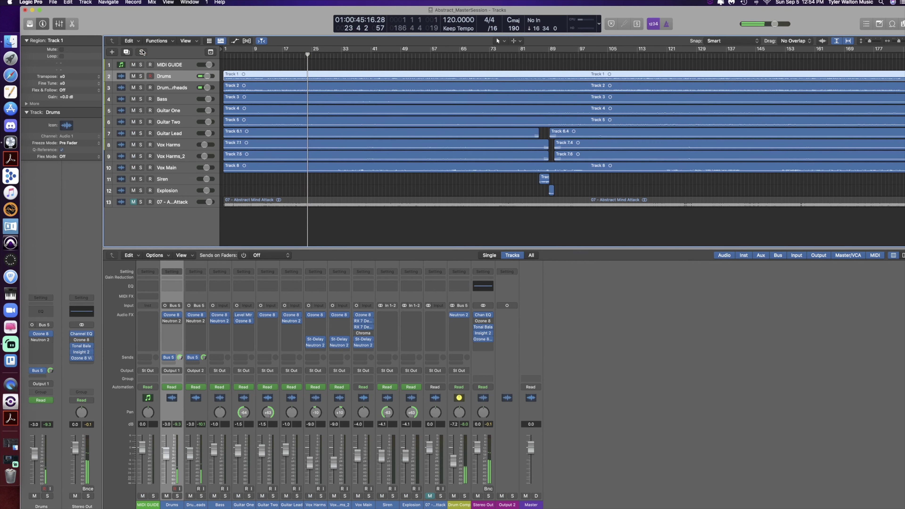
Step: Solo the Bass track and play it from the beginning of the song
{"action": "left_click", "coordinate": [168, 100]}
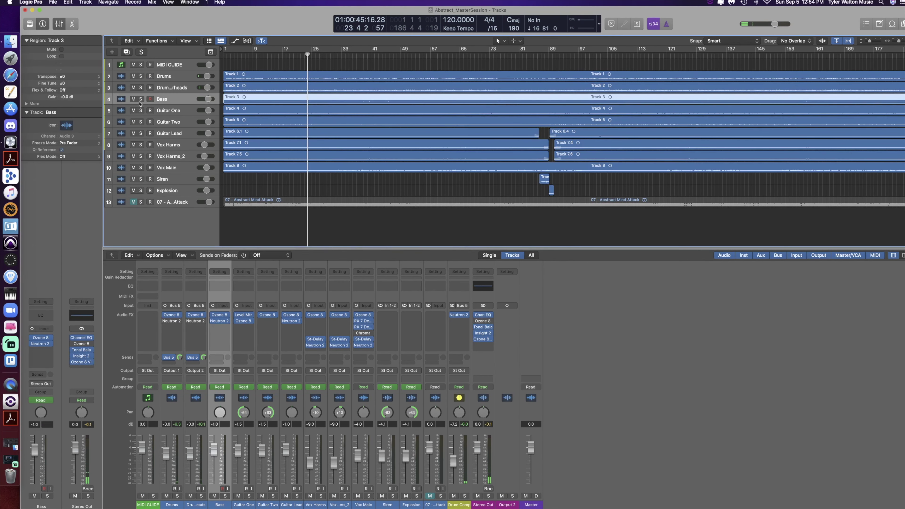
{"action": "key", "text": "Return"}
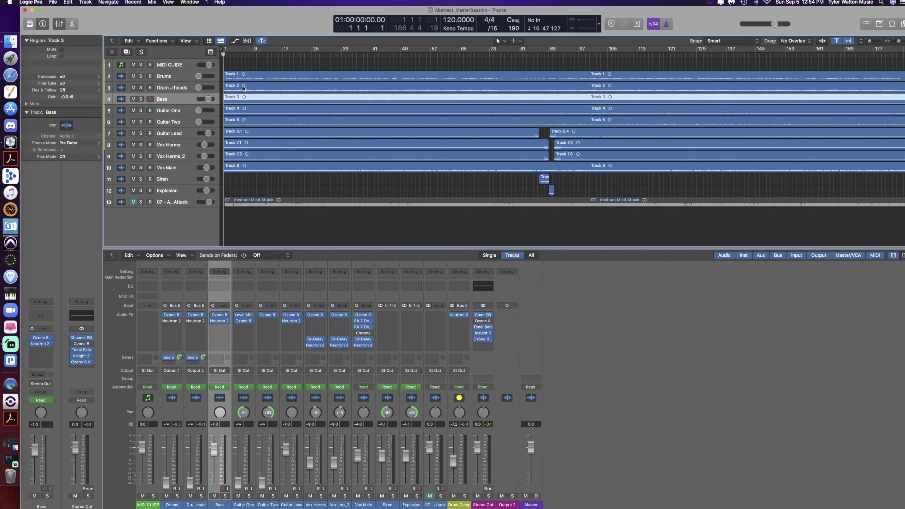
{"action": "left_click", "coordinate": [140, 99]}
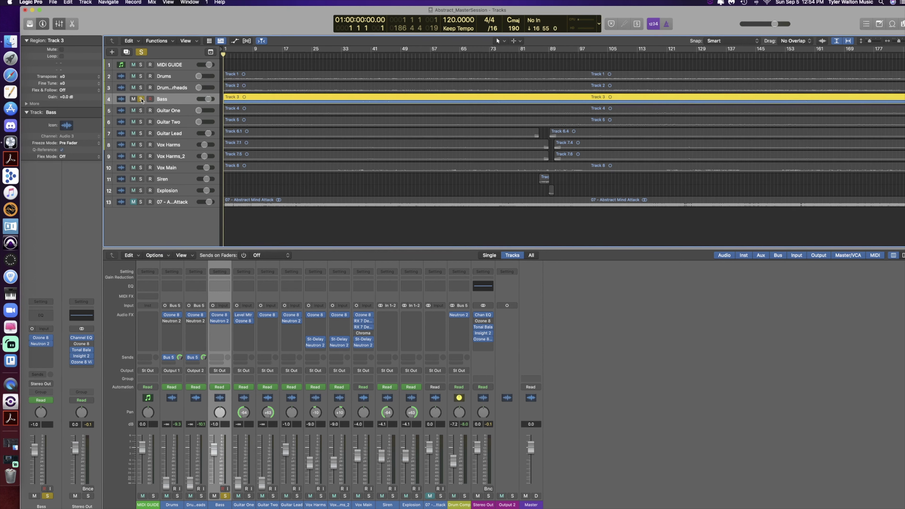
{"action": "key", "text": "space"}
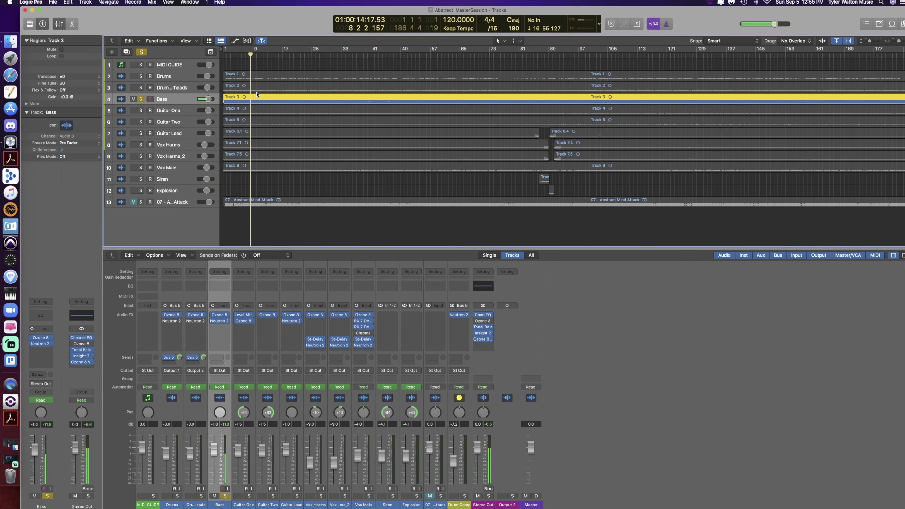
Step: Hide the mixer, show the tracks' volume automation, and switch the Bass solo off and on again to compare it with the full mix
{"action": "key", "text": "x"}
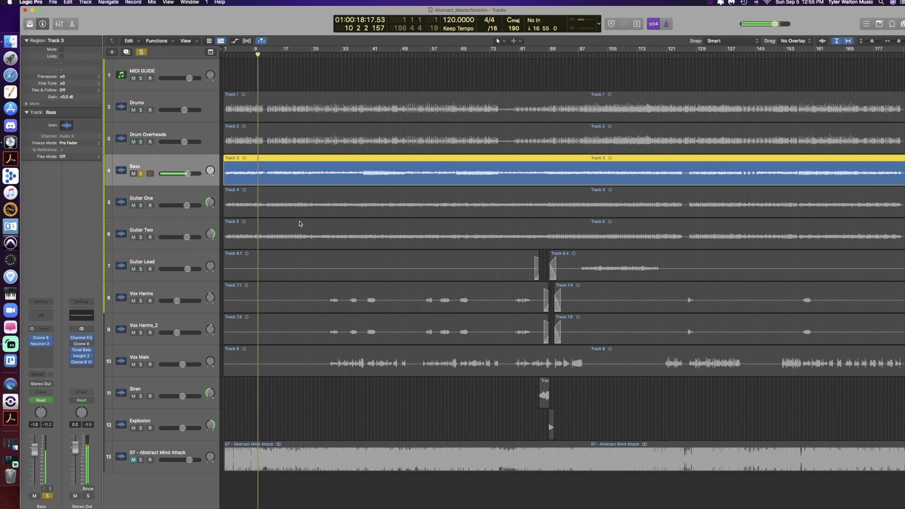
{"action": "key", "text": "a"}
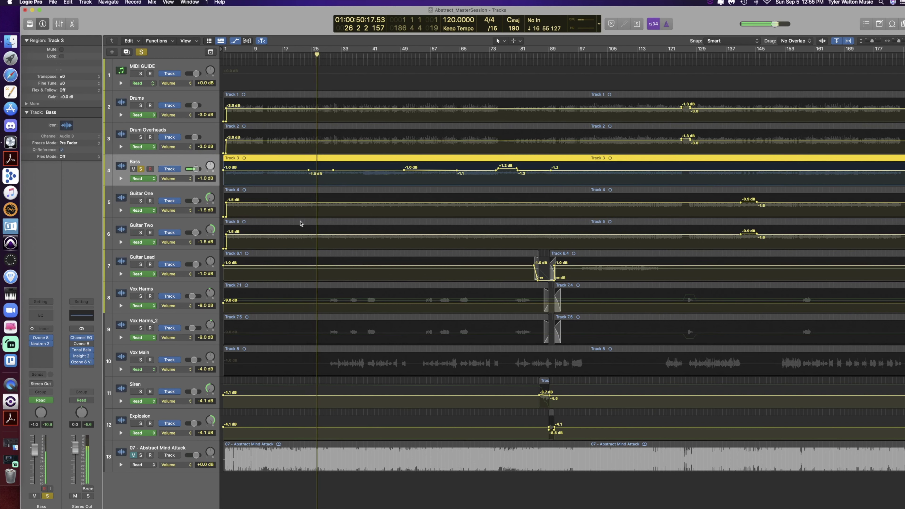
{"action": "key", "text": "s"}
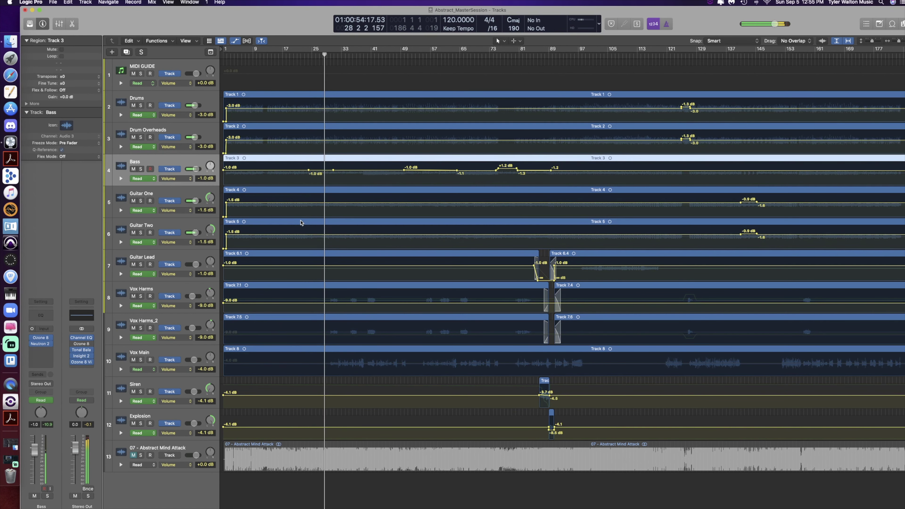
{"action": "key", "text": "s"}
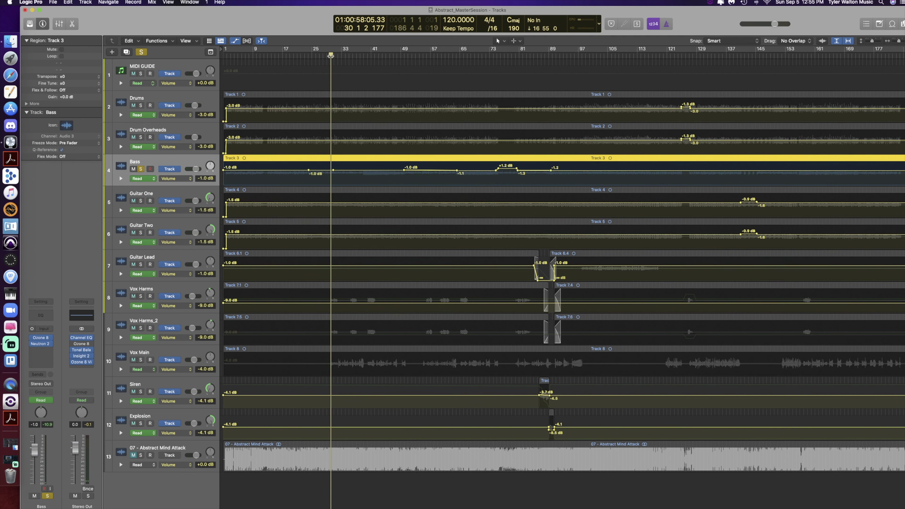
Step: Move the playhead to bar 37, clear the Bass solo, and play the full mix from there
{"action": "left_click_drag", "start_coordinate": [331, 75], "coordinate": [328, 97]}
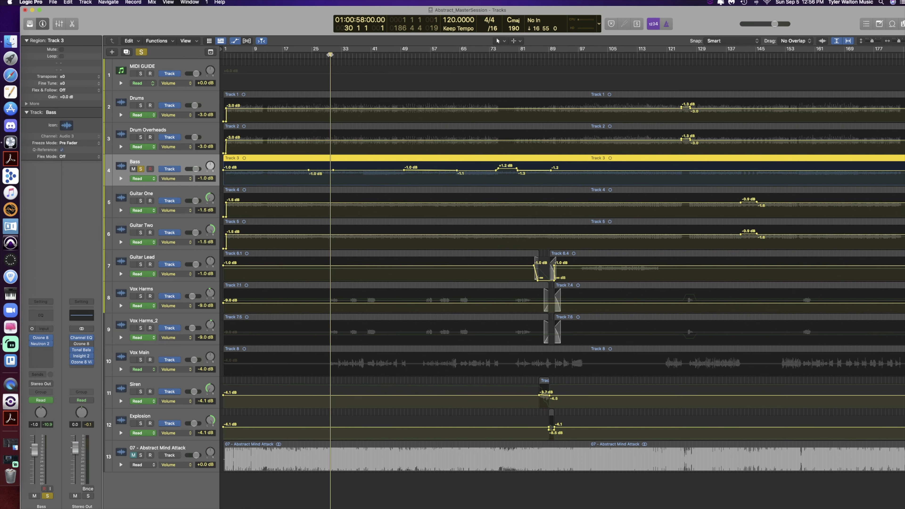
{"action": "left_click_drag", "start_coordinate": [330, 54], "coordinate": [379, 121]}
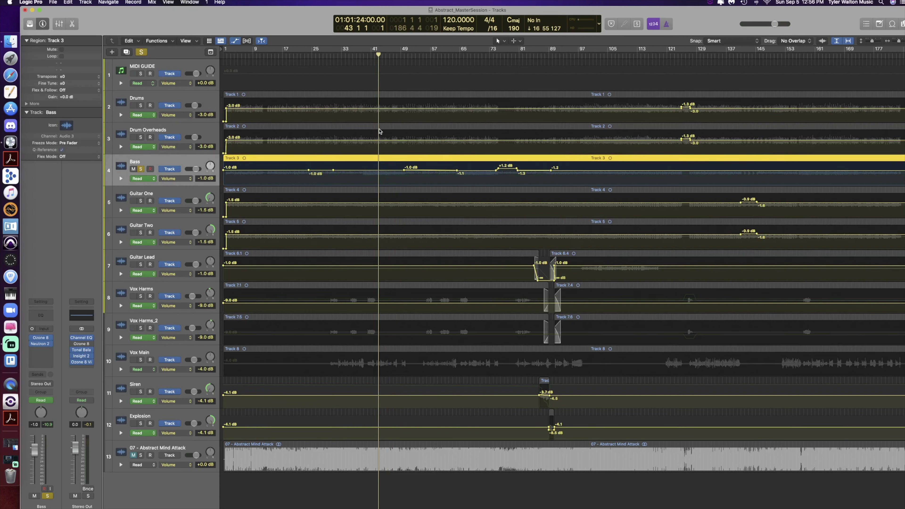
{"action": "left_click_drag", "start_coordinate": [378, 65], "coordinate": [357, 68]}
{"action": "key", "text": "super+a"}
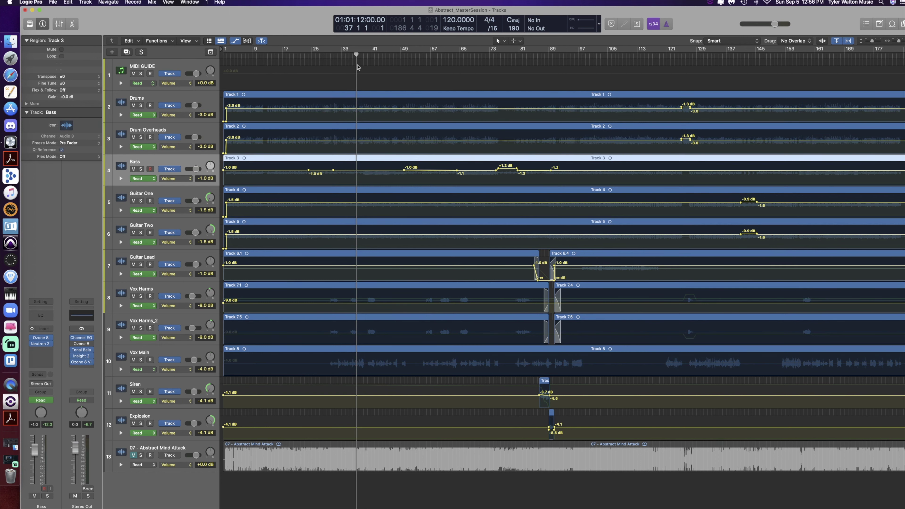
{"action": "key", "text": "space"}
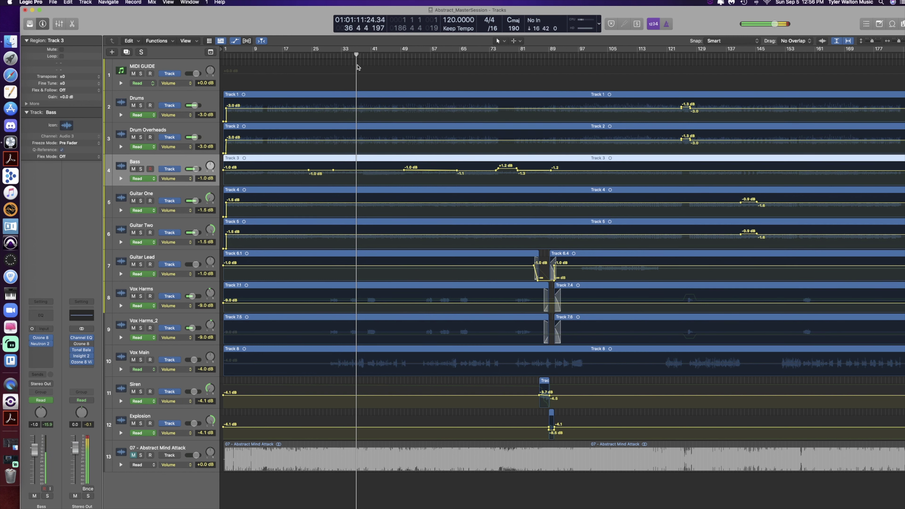
Step: Switch the Bass solo on and off twice during playback to compare it with the full mix
{"action": "left_click", "coordinate": [141, 169]}
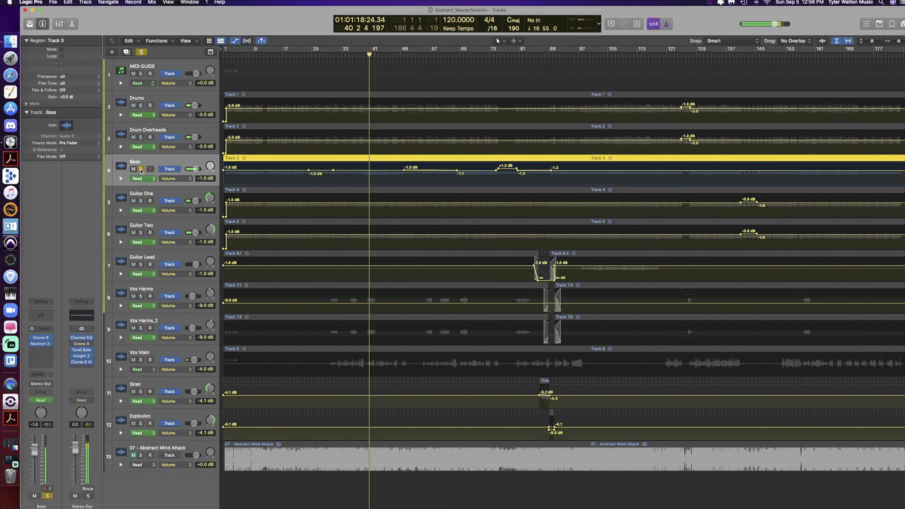
{"action": "left_click", "coordinate": [141, 169]}
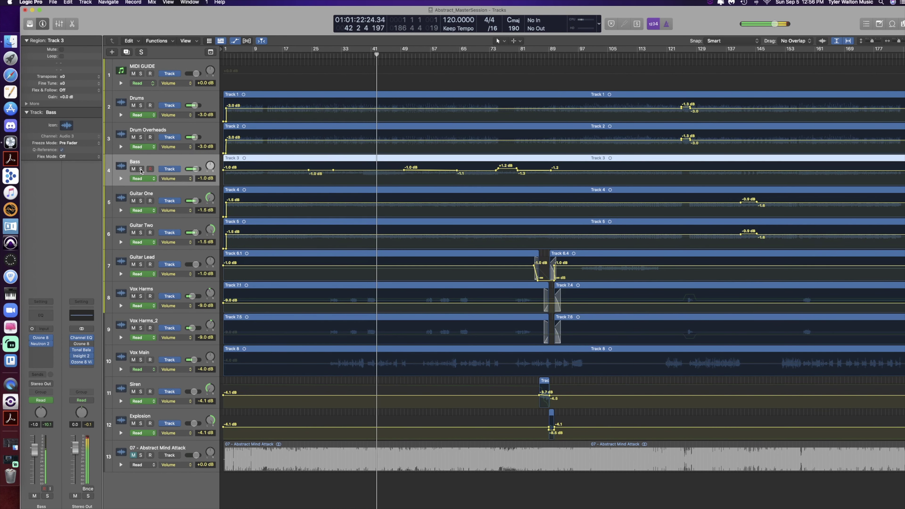
{"action": "left_click", "coordinate": [140, 169]}
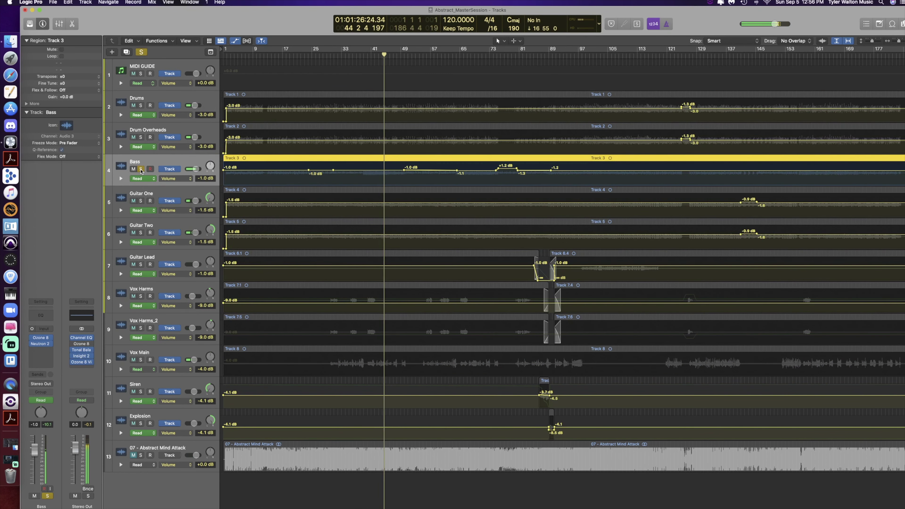
{"action": "left_click", "coordinate": [140, 169]}
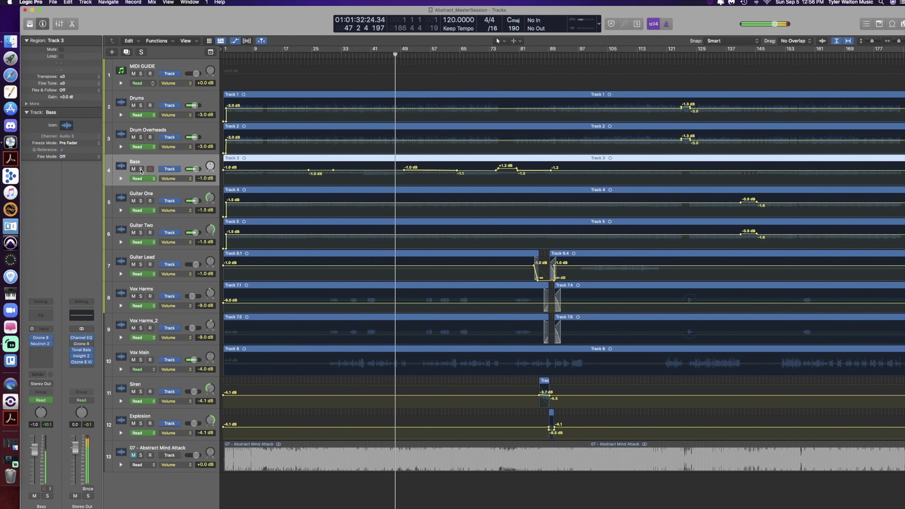
Step: Solo the Bass briefly, stop playback, move the playhead to bar 73, clear the solo and play the full mix from there
{"action": "left_click", "coordinate": [141, 170]}
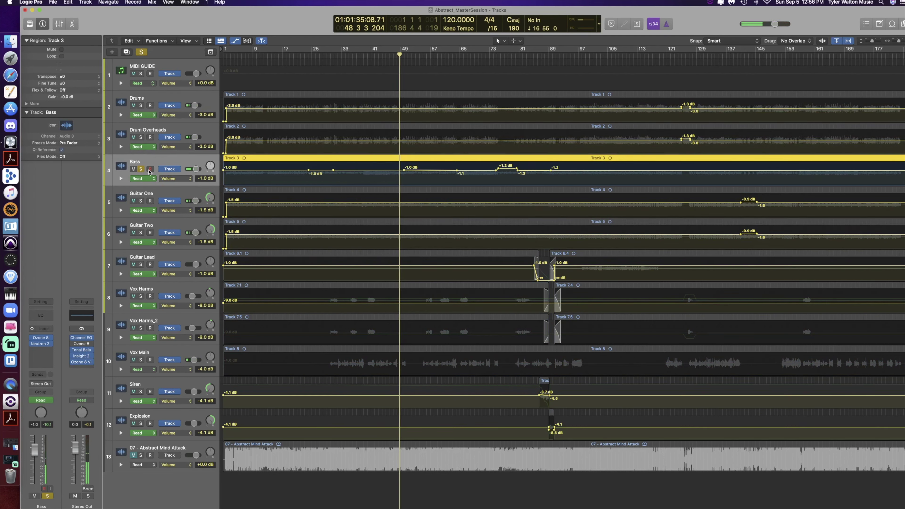
{"action": "key", "text": "space"}
{"action": "left_click_drag", "start_coordinate": [399, 131], "coordinate": [493, 131]}
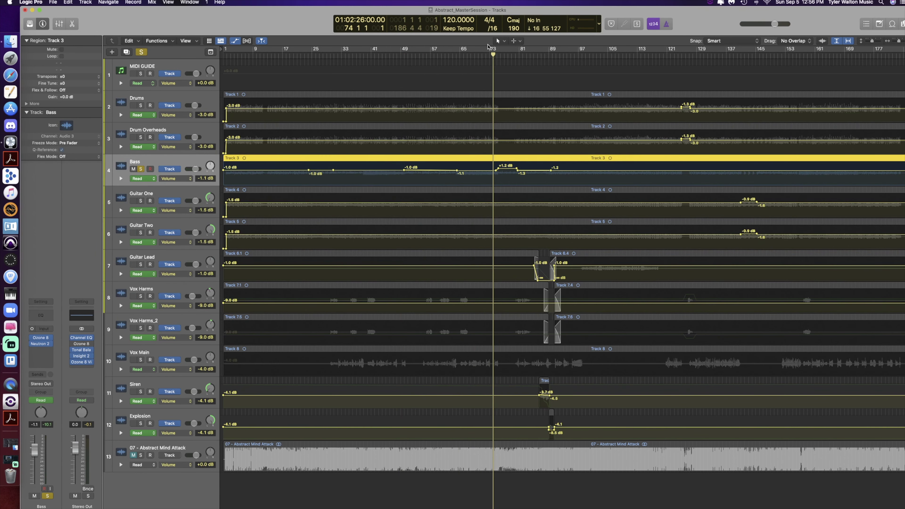
{"action": "left_click_drag", "start_coordinate": [492, 55], "coordinate": [490, 55]}
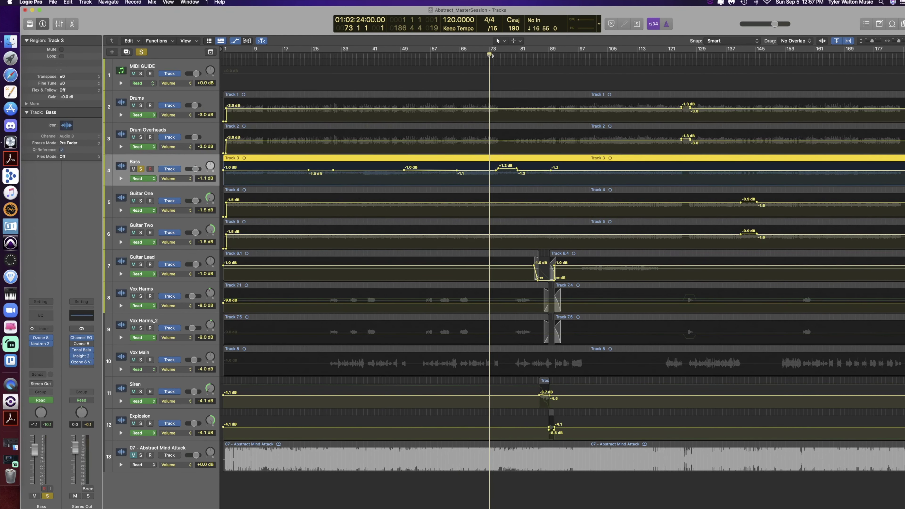
{"action": "key", "text": "d"}
{"action": "key", "text": "d"}
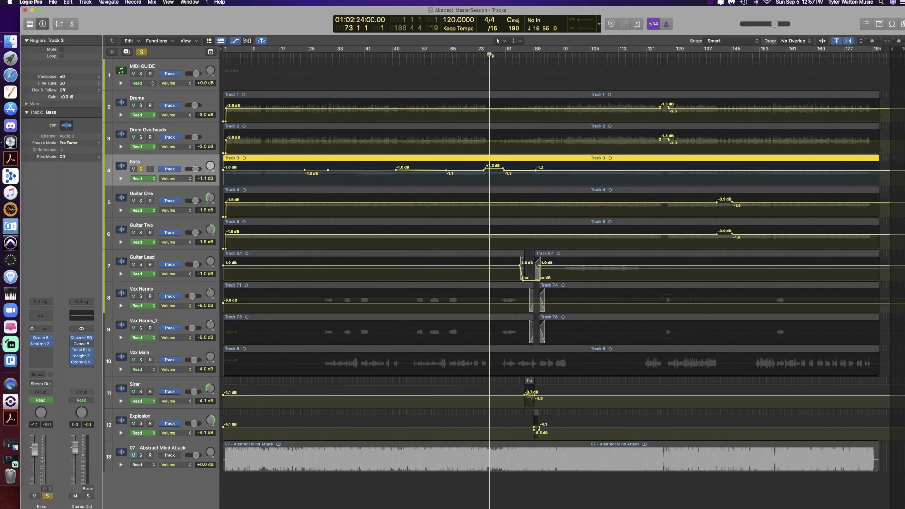
{"action": "key", "text": "s"}
{"action": "key", "text": "space"}
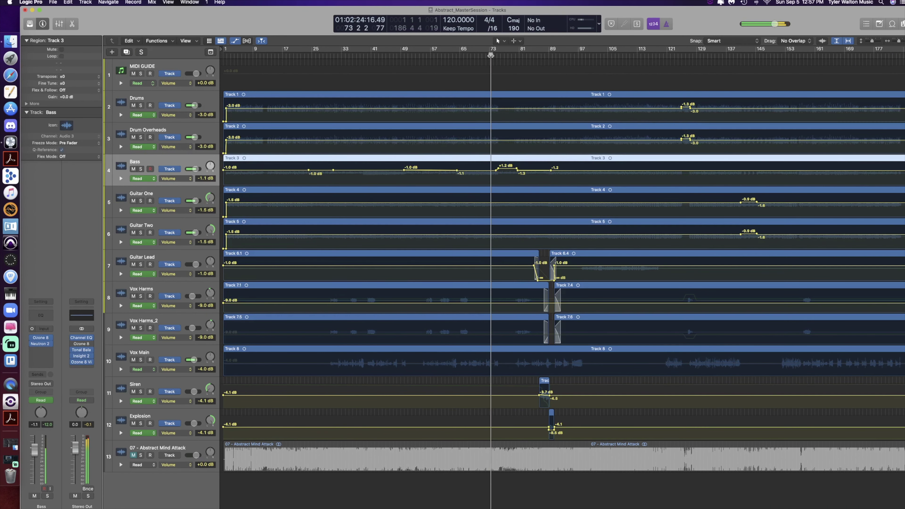
Step: Switch the Bass solo on and off three times during playback to compare it with the full mix
{"action": "key", "text": "s"}
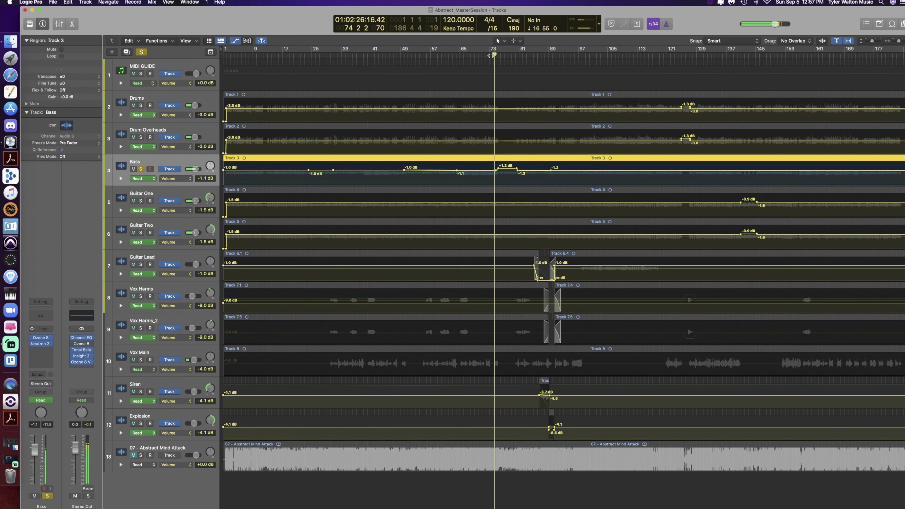
{"action": "key", "text": "s"}
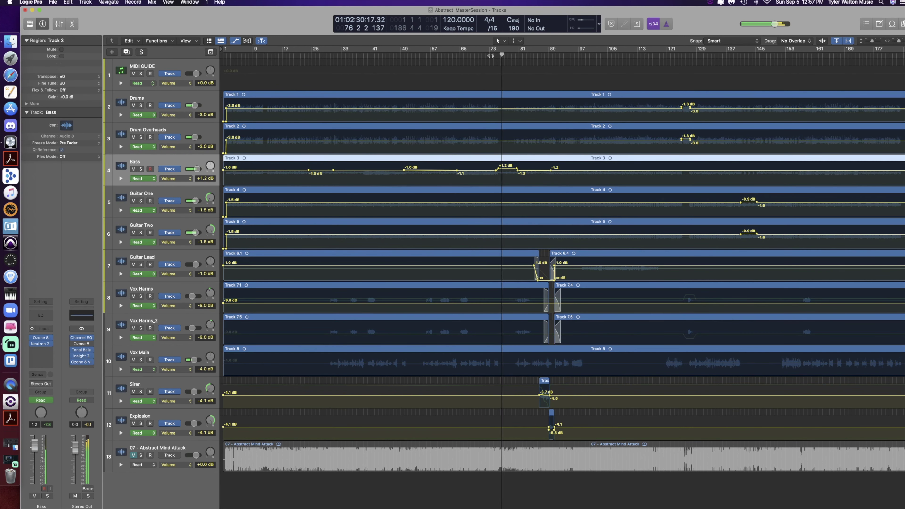
{"action": "key", "text": "s"}
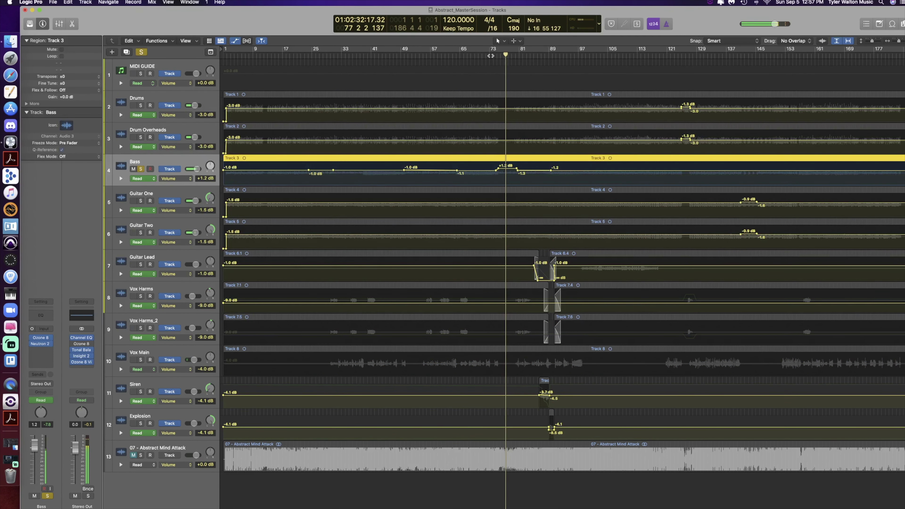
{"action": "key", "text": "s"}
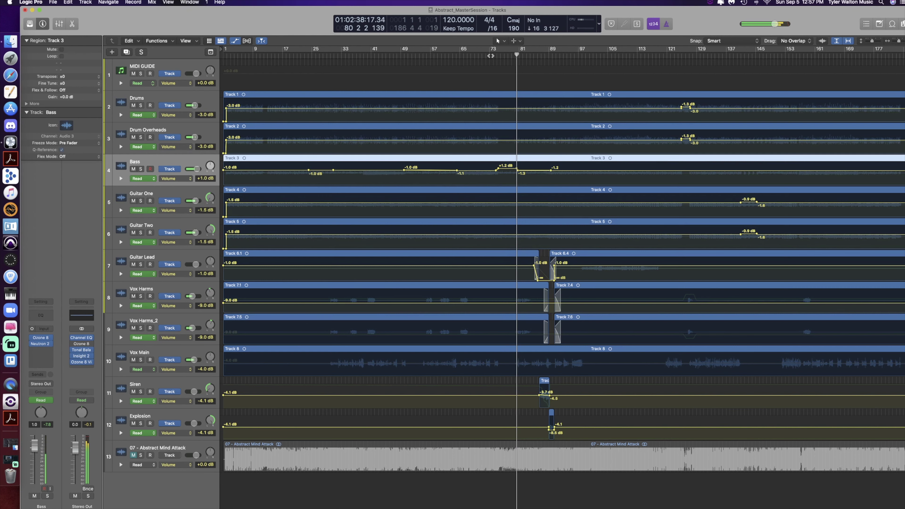
{"action": "key", "text": "s"}
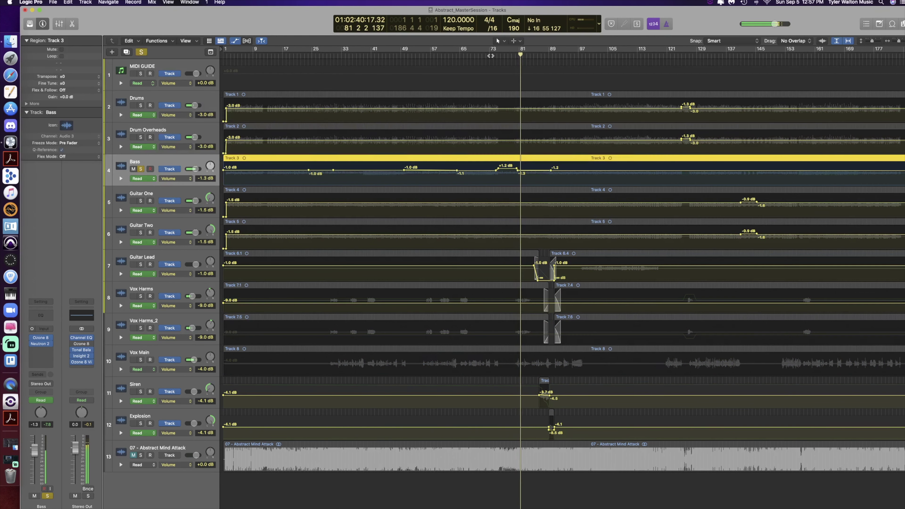
{"action": "key", "text": "s"}
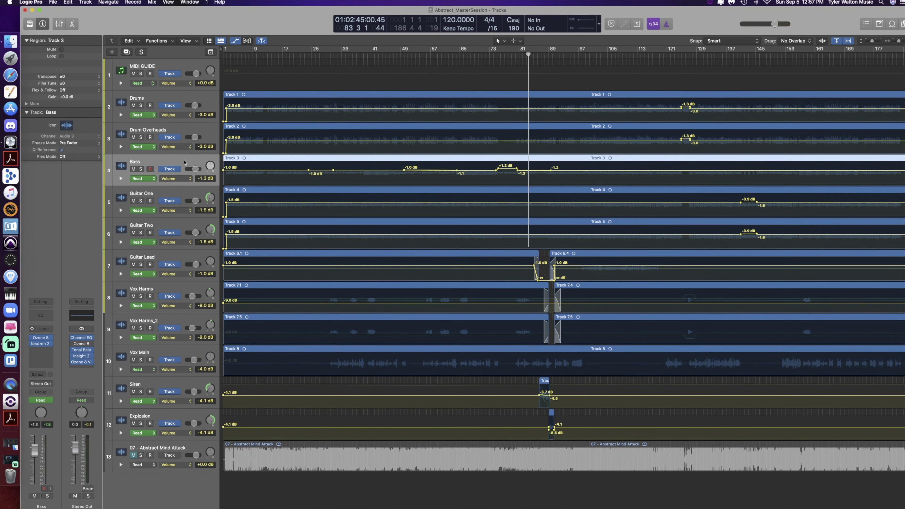
Step: Show the mixer, open the Bass track's Ozone 8 equalizer, and play the song with the Bass soloed
{"action": "key", "text": "x"}
{"action": "mouse_move", "coordinate": [213, 317]}
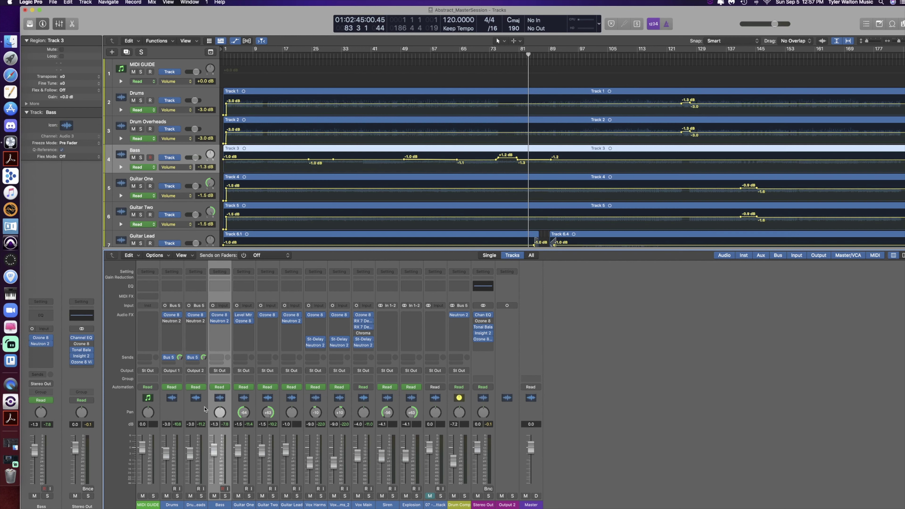
{"action": "left_click", "coordinate": [222, 316]}
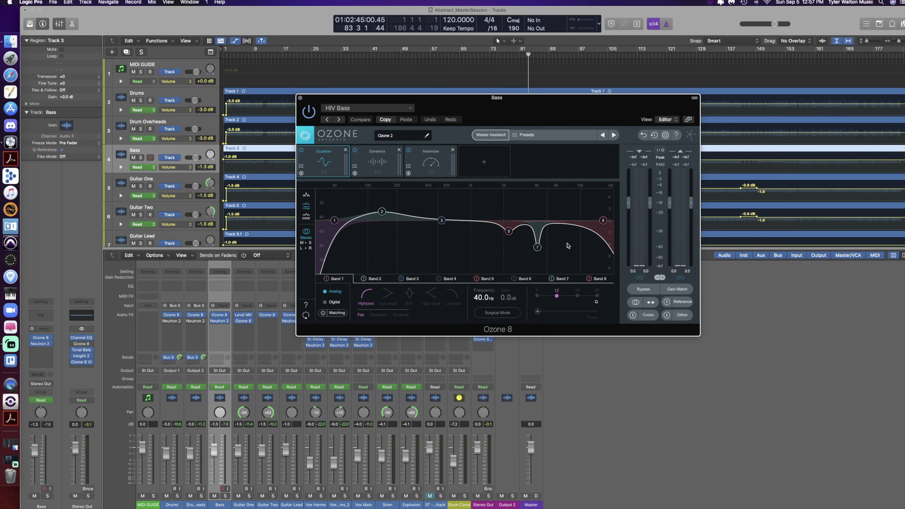
{"action": "key", "text": "space"}
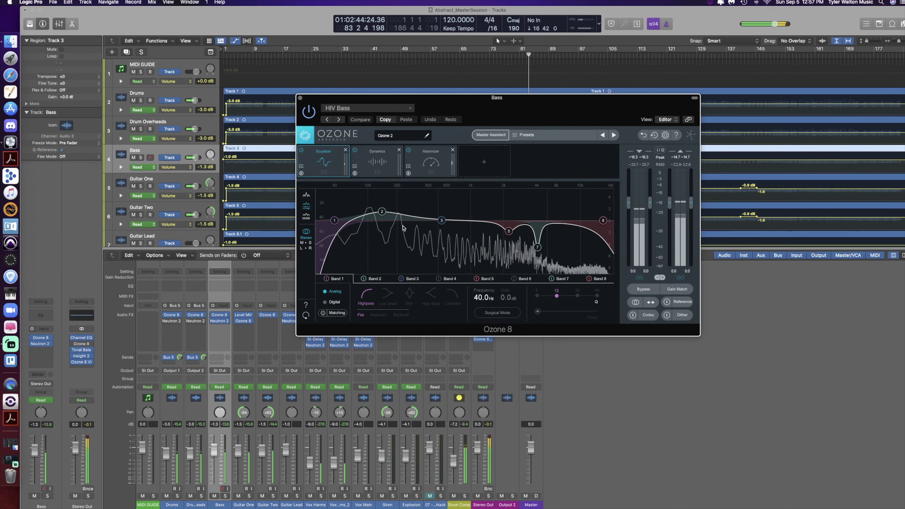
{"action": "key", "text": "ctrl+s"}
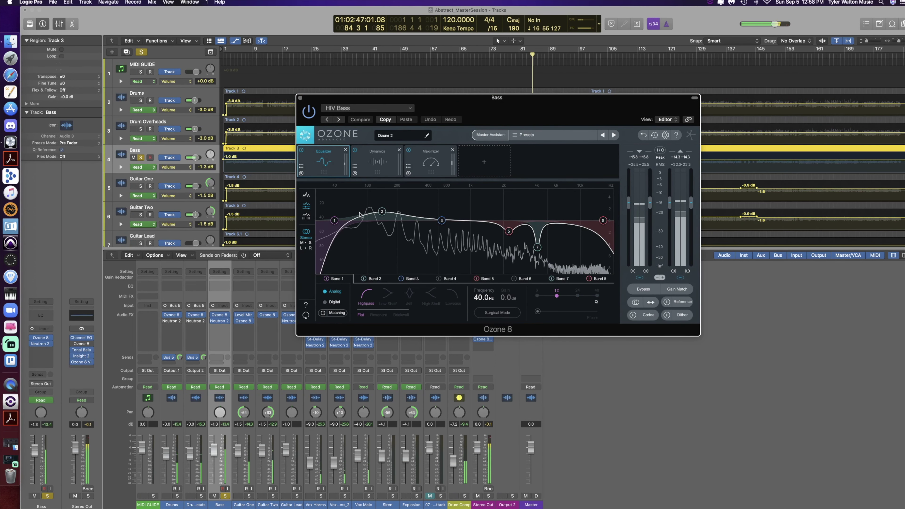
{"action": "key", "text": "s"}
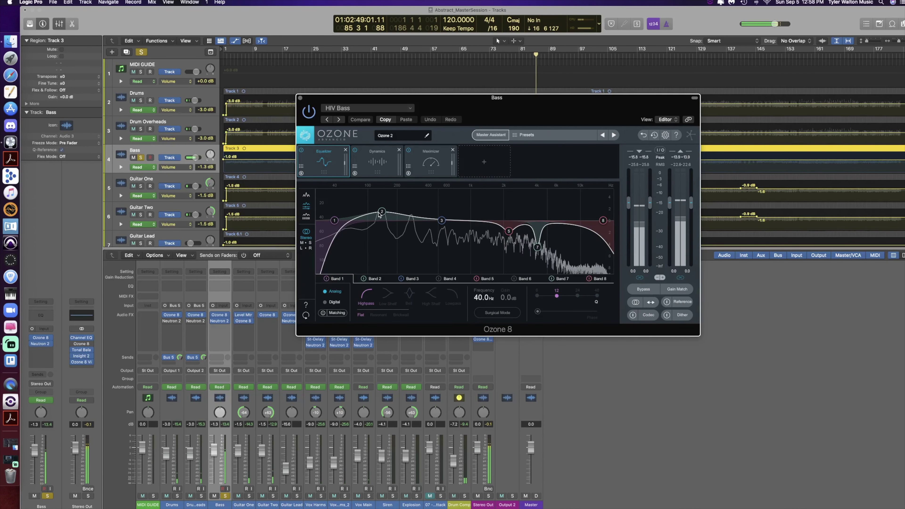
Step: Select EQ band 2, turn bands 7 and 5 off and back on to compare the Bass sound, and close Ozone 8
{"action": "left_click", "coordinate": [382, 212]}
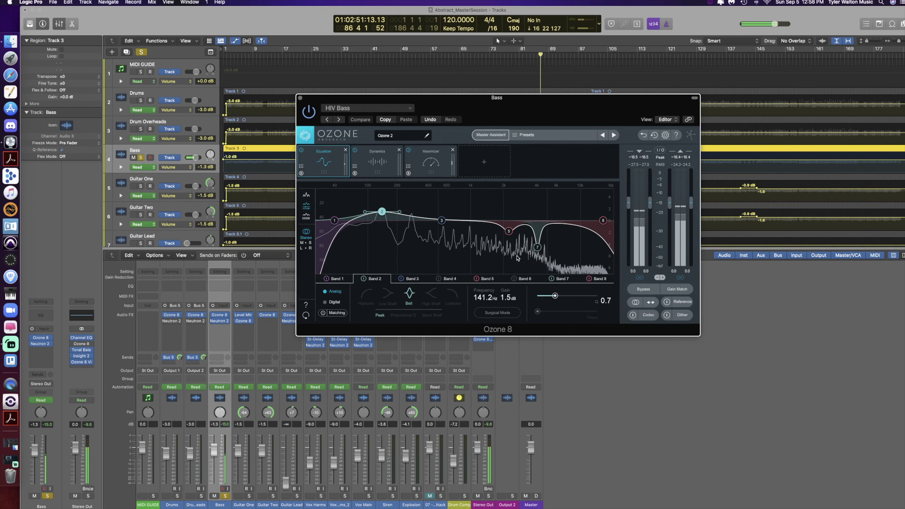
{"action": "left_click", "coordinate": [552, 278]}
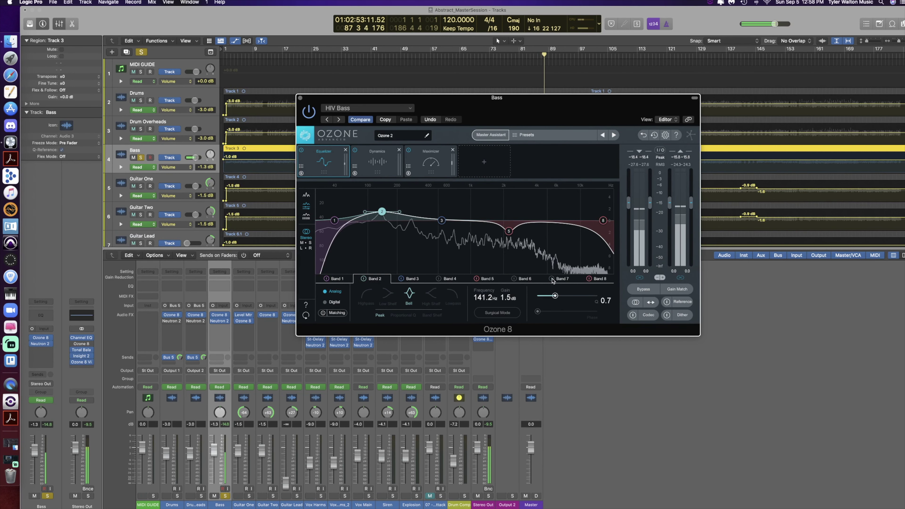
{"action": "left_click", "coordinate": [476, 279]}
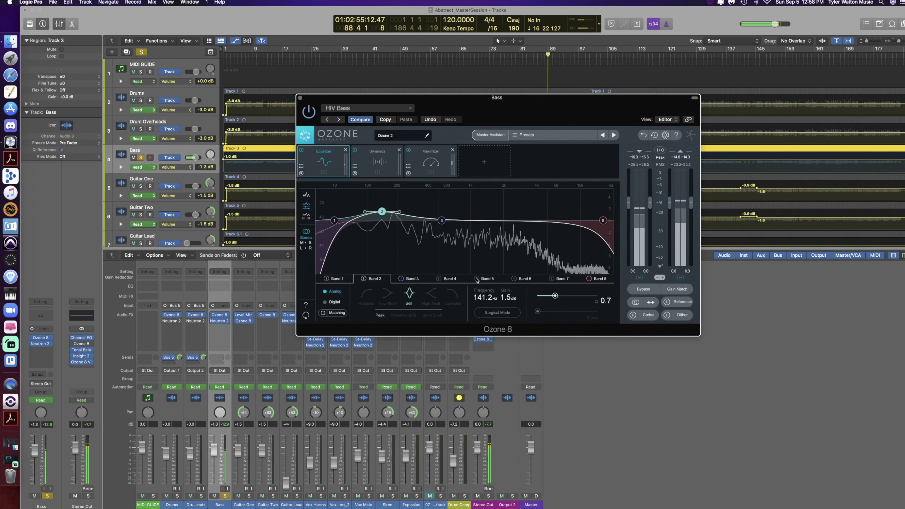
{"action": "left_click", "coordinate": [476, 278]}
{"action": "left_click", "coordinate": [551, 278]}
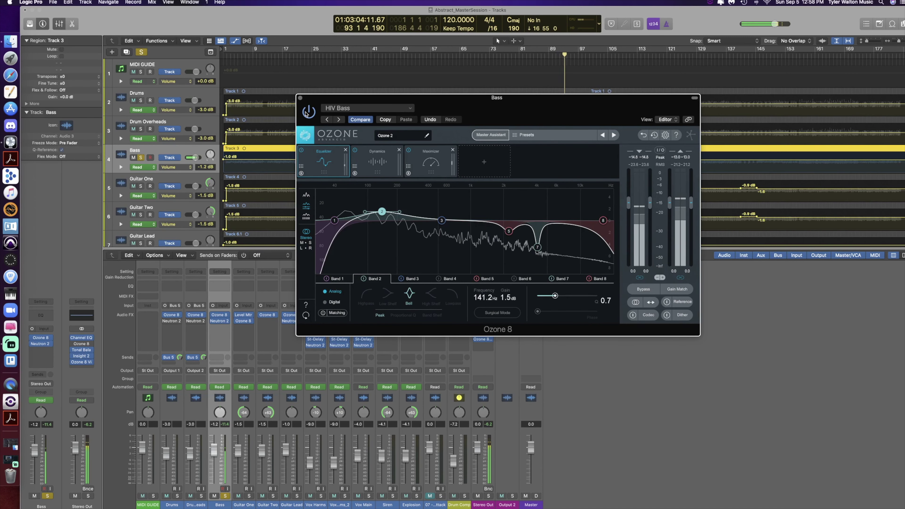
{"action": "left_click", "coordinate": [300, 98]}
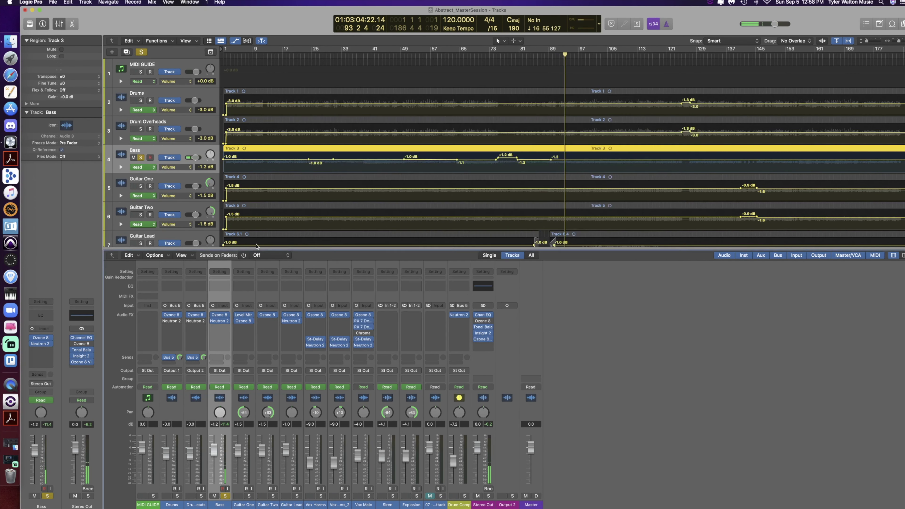
Step: Open the Bass track's Neutron 2 Compressor to examine its parallel compression, and close it
{"action": "mouse_move", "coordinate": [219, 323]}
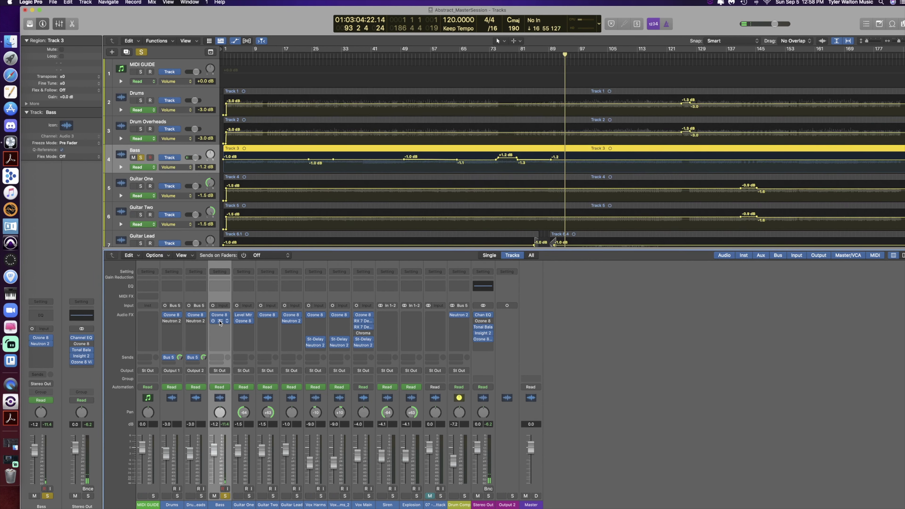
{"action": "left_click", "coordinate": [220, 323]}
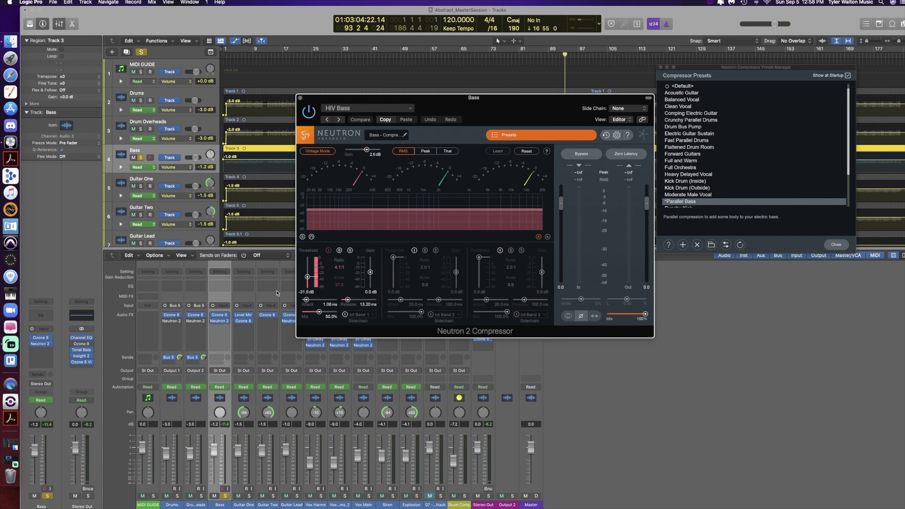
{"action": "left_click", "coordinate": [300, 97]}
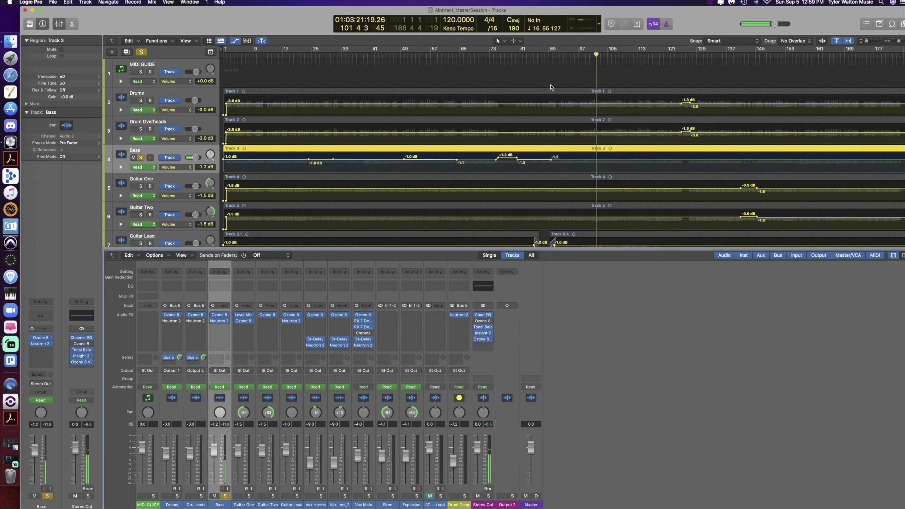
Step: Clear the Bass solo and switch the track automation view off and back on
{"action": "left_click", "coordinate": [141, 158]}
{"action": "key", "text": "a"}
{"action": "key", "text": "super+Up"}
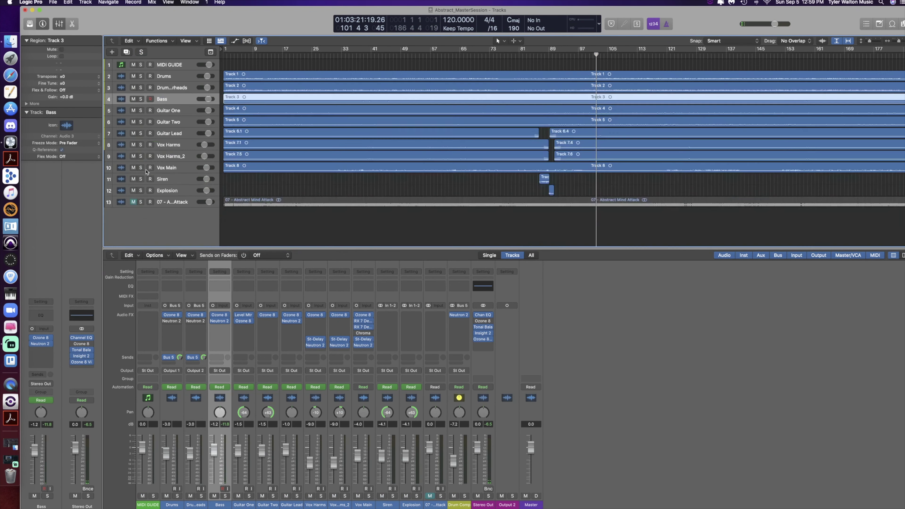
{"action": "key", "text": "a"}
{"action": "key", "text": "super+Down"}
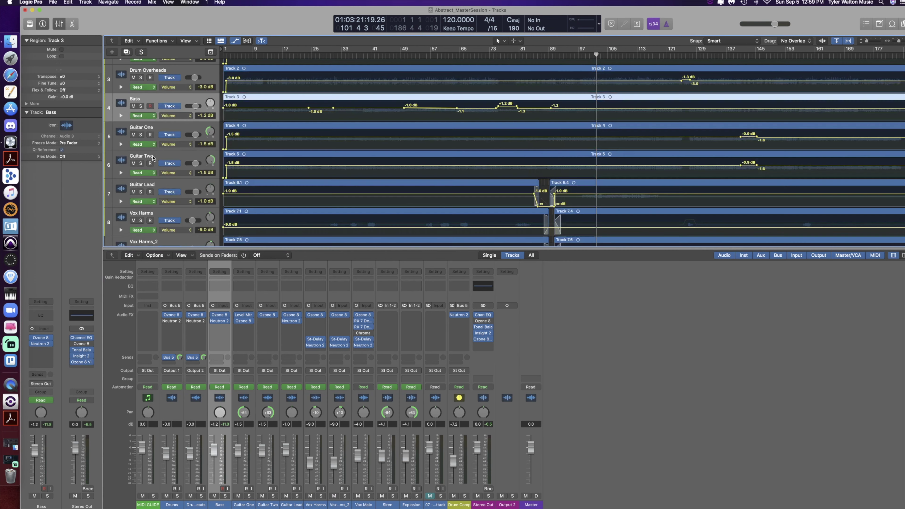
Step: Solo Guitar One and Guitar Two together, leaving Guitar One as the selected track
{"action": "left_click", "coordinate": [171, 127]}
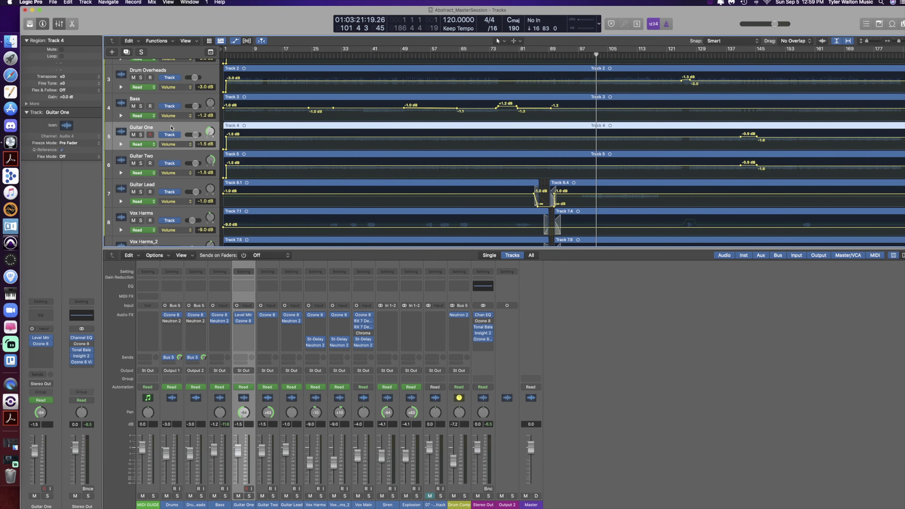
{"action": "left_click", "coordinate": [179, 157], "text": "shift"}
{"action": "left_click", "coordinate": [140, 134]}
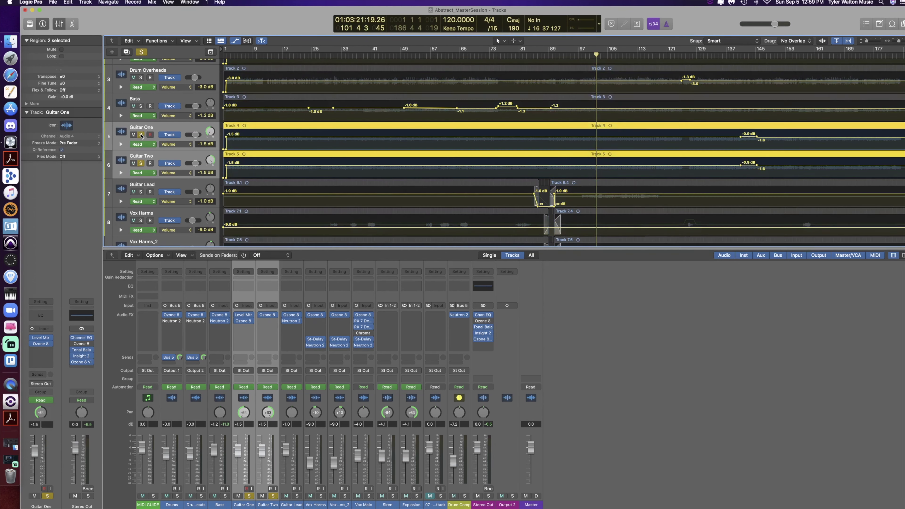
{"action": "left_click", "coordinate": [162, 154]}
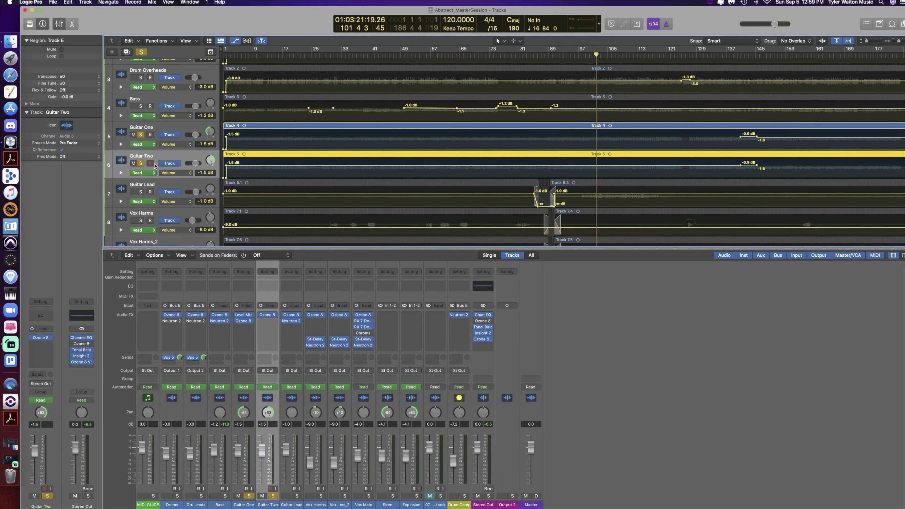
{"action": "left_click", "coordinate": [156, 128]}
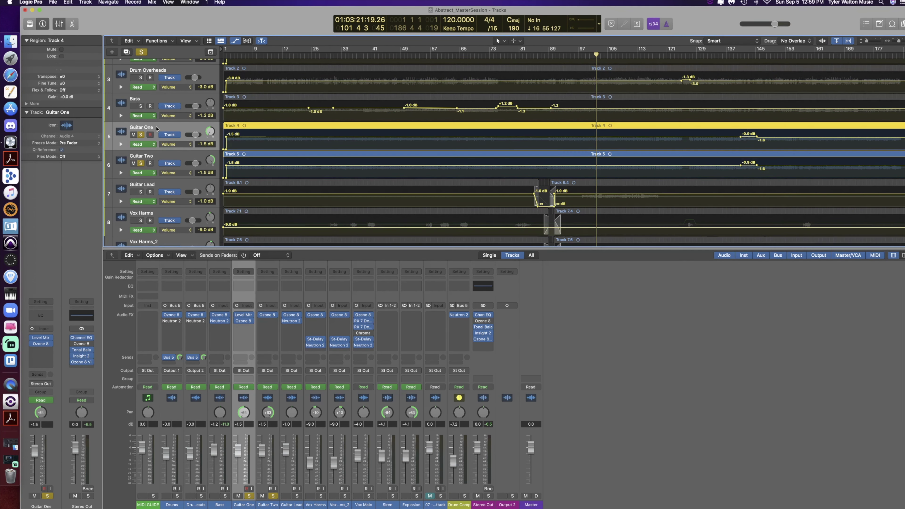
Step: Return the playhead to the beginning, hide the track automation, and play the two soloed guitars
{"action": "key", "text": "comma"}
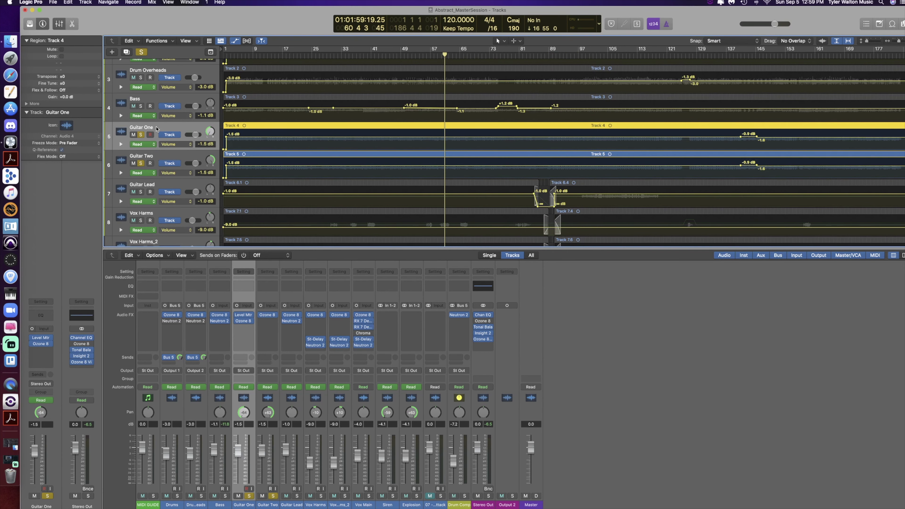
{"action": "key", "text": "Return"}
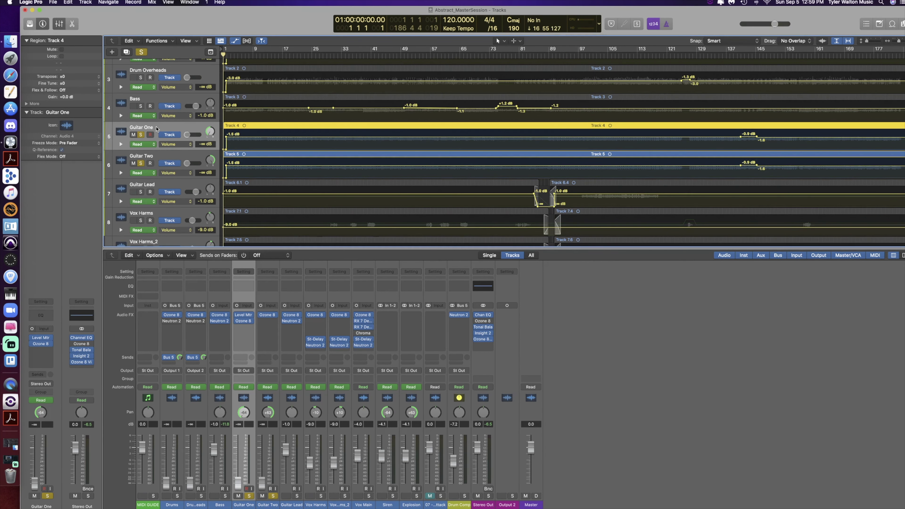
{"action": "key", "text": "a"}
{"action": "key", "text": "space"}
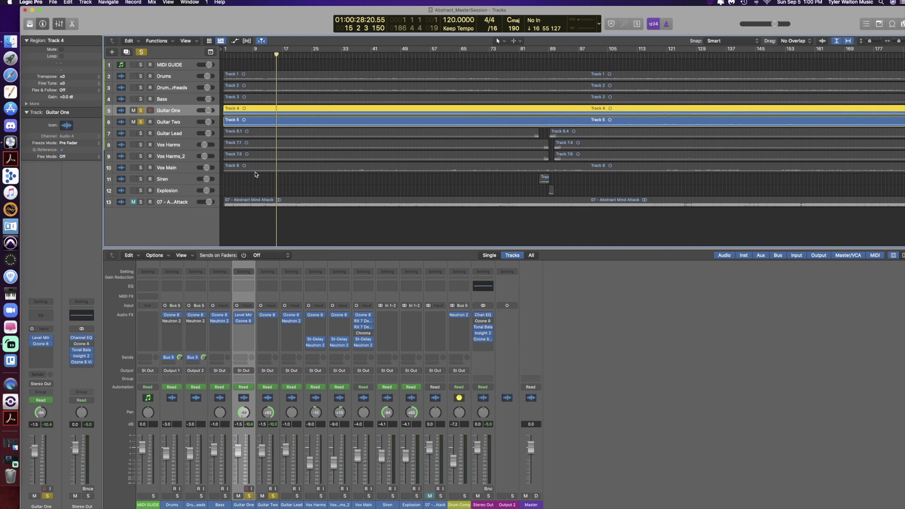
Step: Open the Ozone 8 equalizer on the Guitar One track to examine its EQ curve
{"action": "mouse_move", "coordinate": [246, 322]}
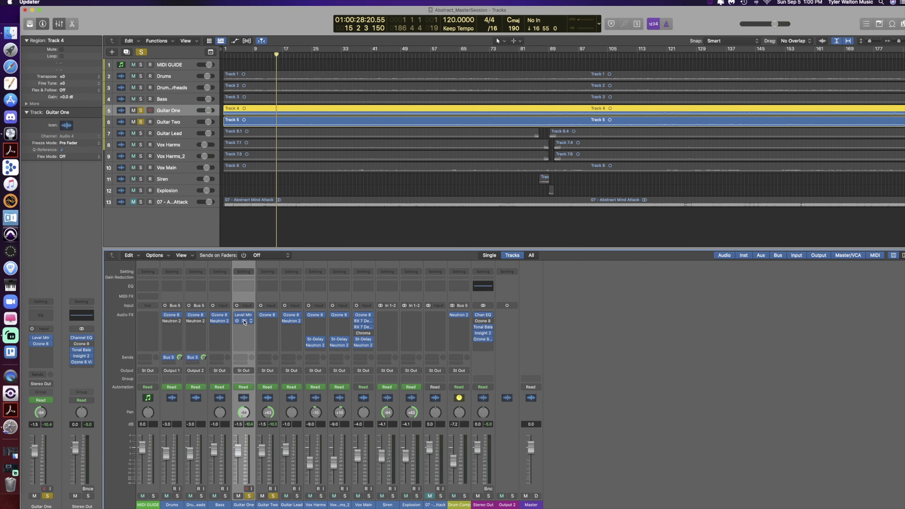
{"action": "left_click", "coordinate": [245, 322]}
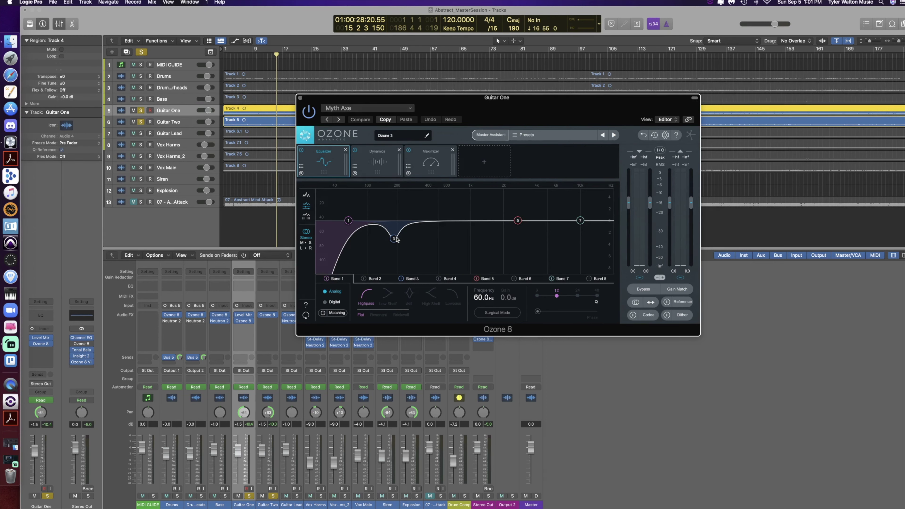
Step: Examine Band 3 of Guitar One's Ozone 8 equalizer and its Level Meter, closing both plug-ins
{"action": "left_click", "coordinate": [393, 239]}
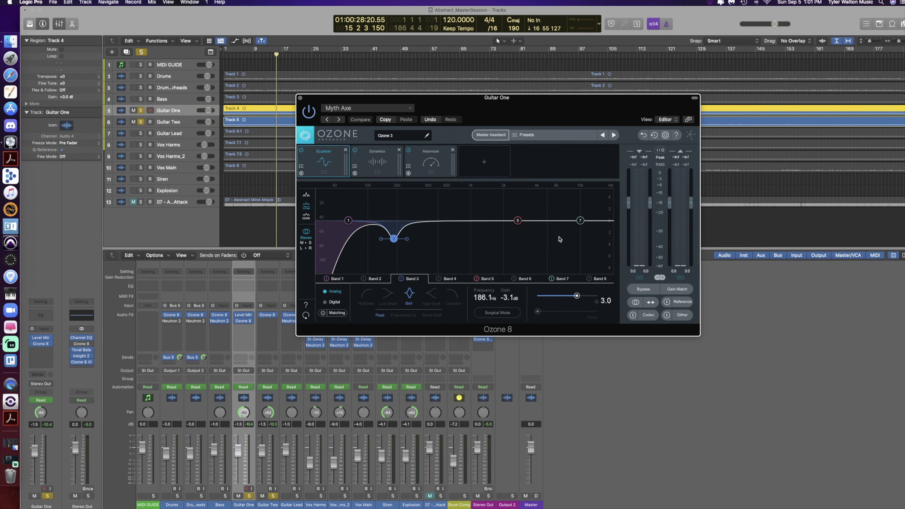
{"action": "scroll", "coordinate": [560, 239], "scroll_direction": "up", "scroll_amount": 2}
{"action": "left_click", "coordinate": [301, 98]}
{"action": "left_click", "coordinate": [244, 315]}
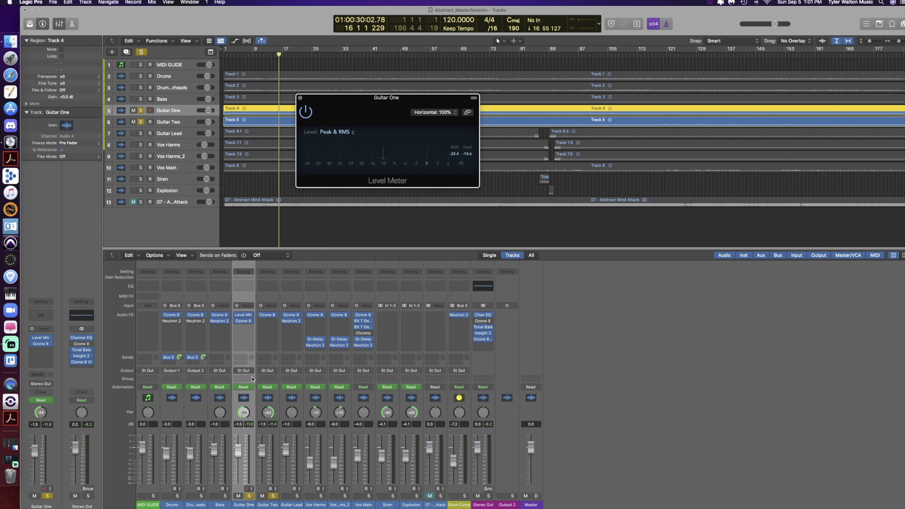
{"action": "left_click", "coordinate": [300, 98]}
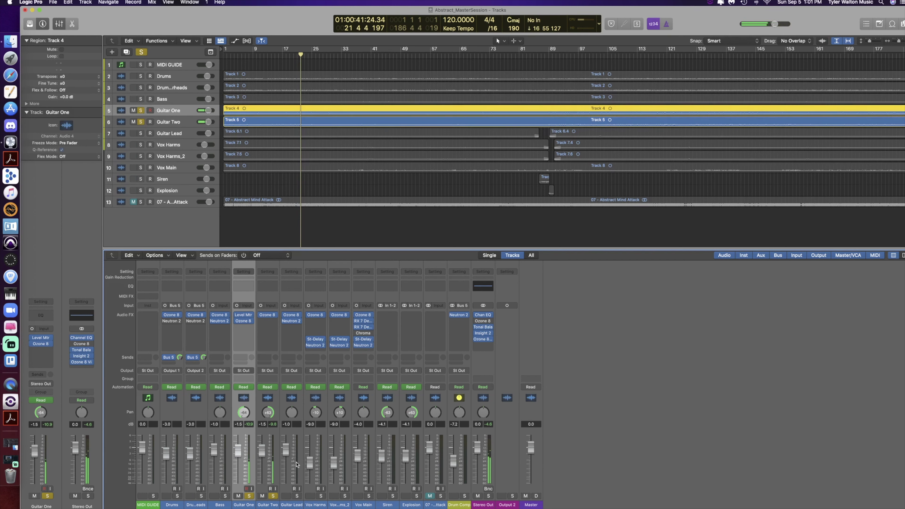
Step: Select the Guitar Lead track, clear the solos on Guitar One and Guitar Two, and show the track automation
{"action": "left_click", "coordinate": [298, 297]}
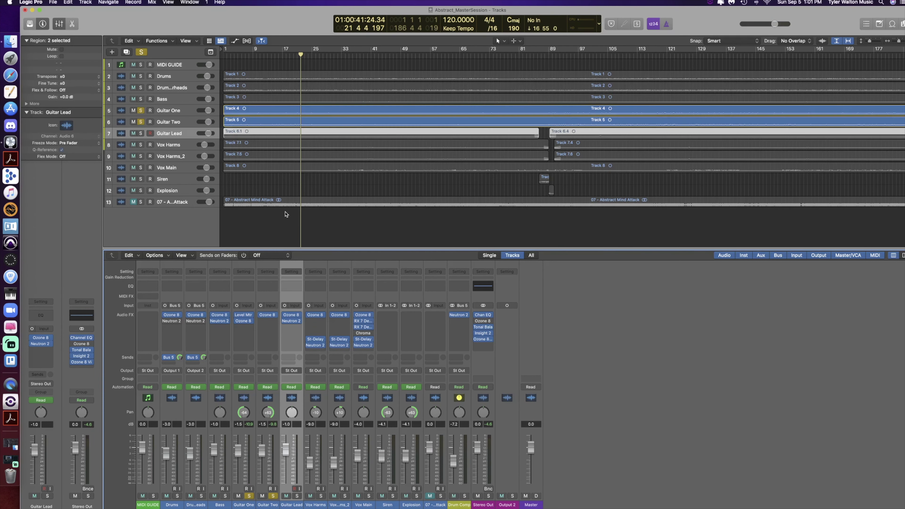
{"action": "left_click", "coordinate": [142, 122]}
{"action": "left_click", "coordinate": [141, 110]}
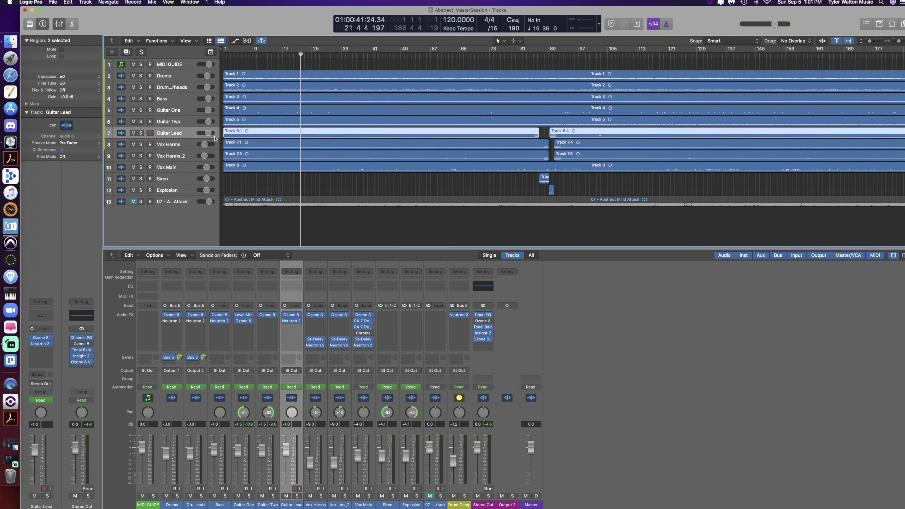
{"action": "key", "text": "a"}
{"action": "key", "text": "a"}
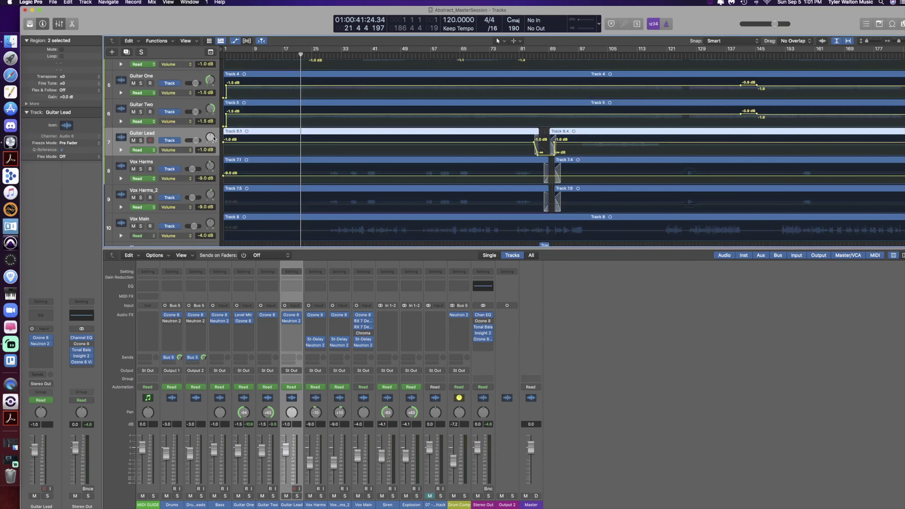
Step: Solo Guitar Lead and play its second region from about bar 94, leaving the playhead at bar 97
{"action": "left_click_drag", "start_coordinate": [301, 54], "coordinate": [533, 136]}
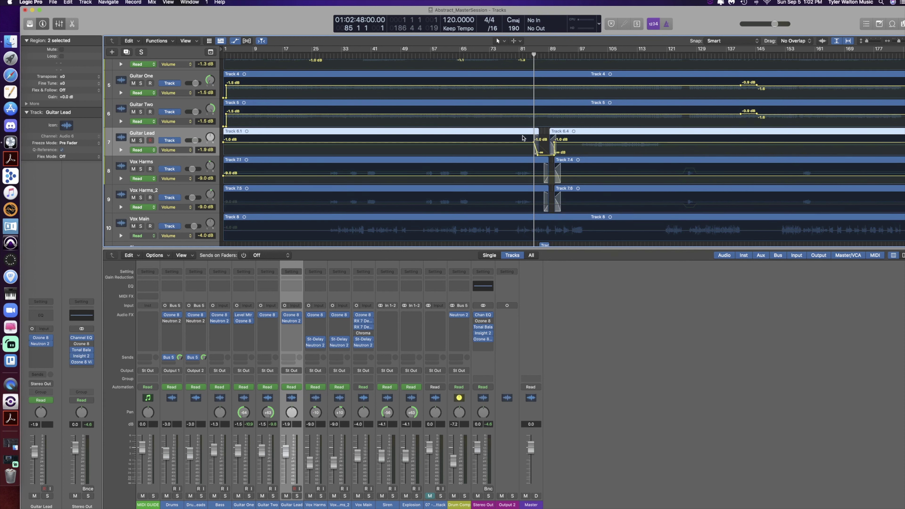
{"action": "left_click_drag", "start_coordinate": [533, 54], "coordinate": [571, 54]}
{"action": "key", "text": "space"}
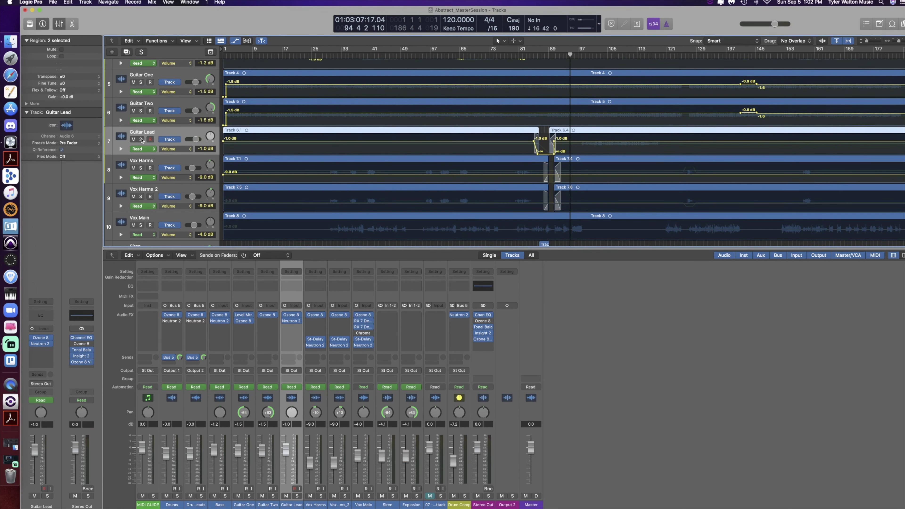
{"action": "left_click", "coordinate": [141, 139]}
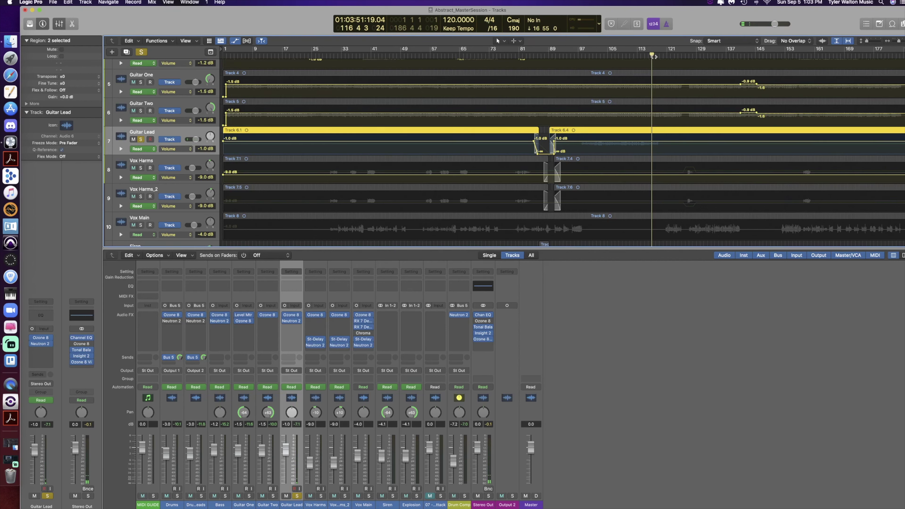
{"action": "left_click", "coordinate": [585, 54]}
{"action": "left_click_drag", "start_coordinate": [585, 63], "coordinate": [577, 68]}
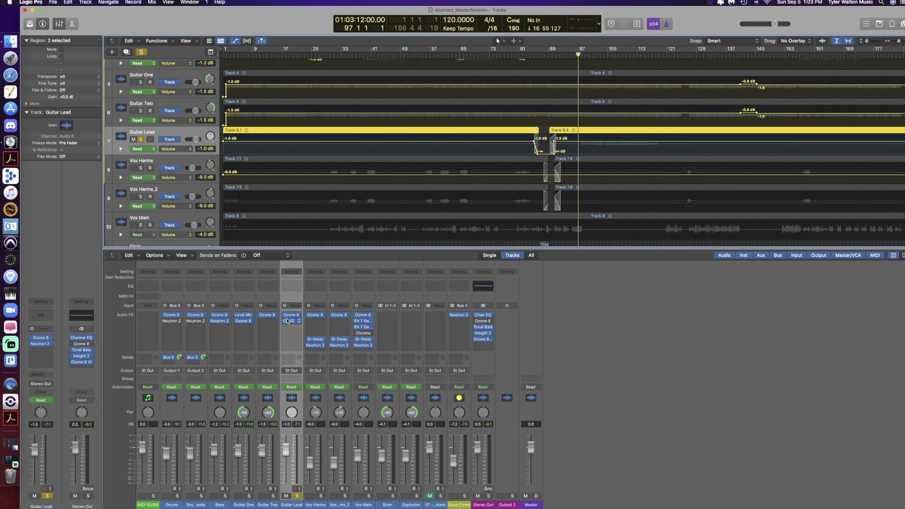
Step: Open Guitar Lead's Ozone 8 equalizer, examine the narrow Band 5 cut, and close the plug-in
{"action": "mouse_move", "coordinate": [291, 315]}
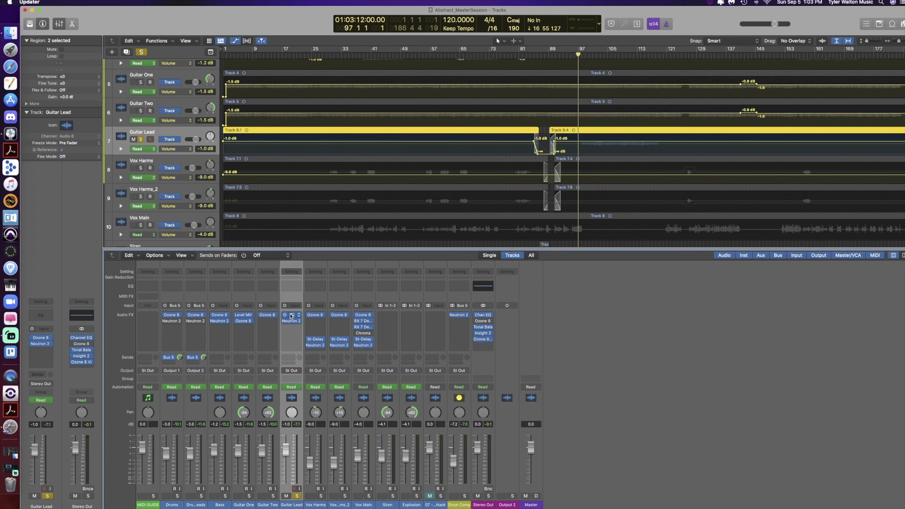
{"action": "left_click", "coordinate": [291, 315]}
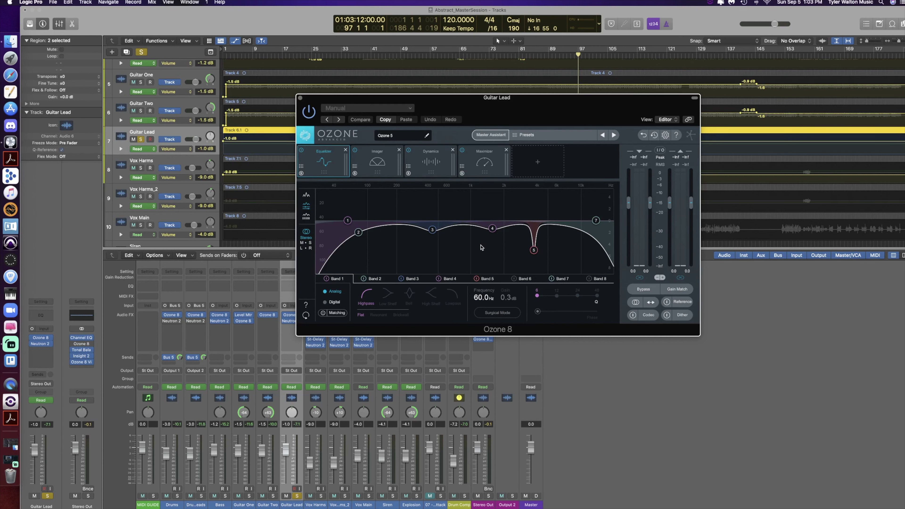
{"action": "left_click", "coordinate": [533, 249]}
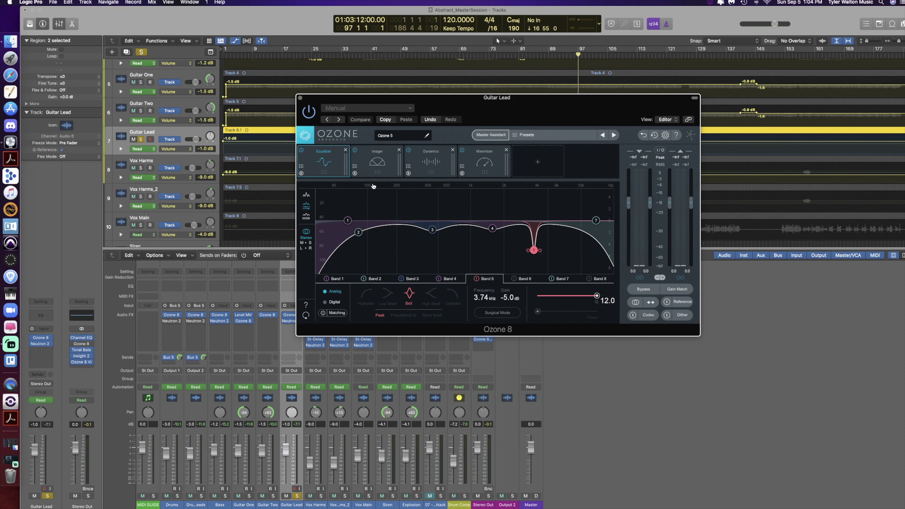
{"action": "left_click", "coordinate": [300, 98]}
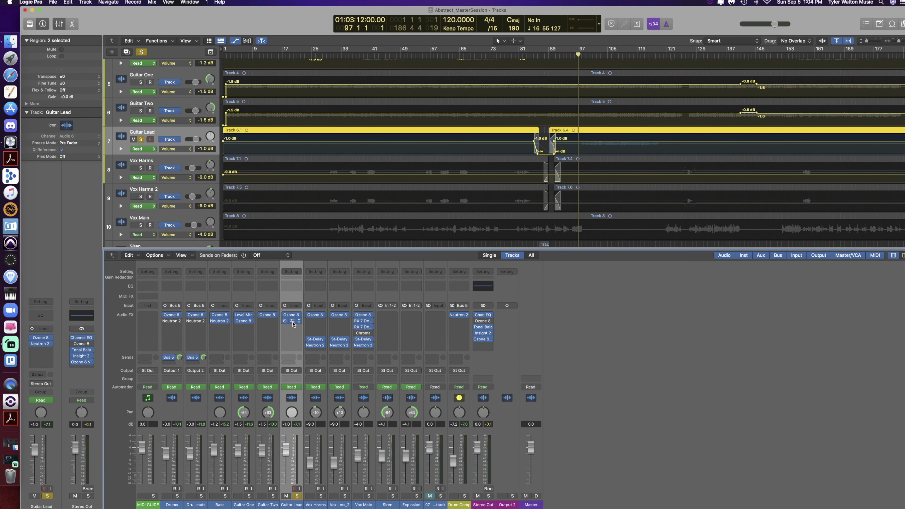
Step: Examine Guitar Lead's Neutron 2 Compressor during playback, with its window moved clear of the lead region, and close it
{"action": "left_click", "coordinate": [292, 322]}
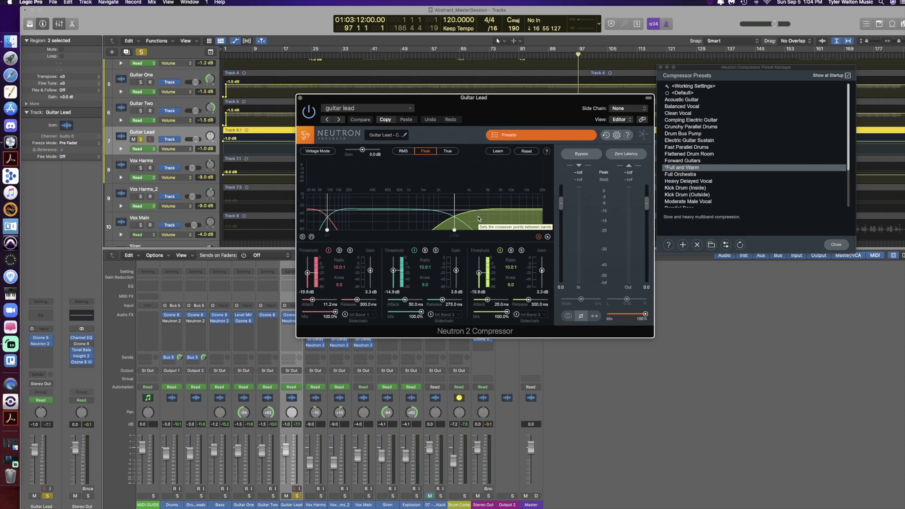
{"action": "key", "text": "space"}
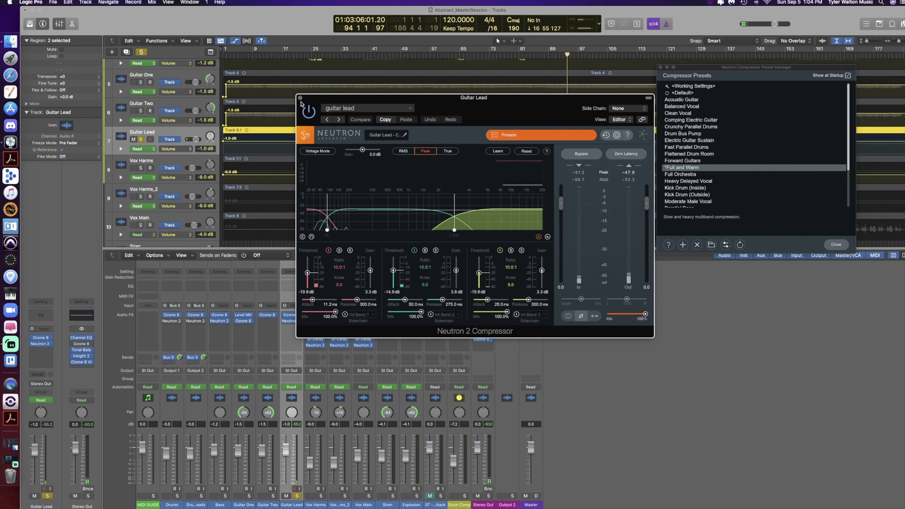
{"action": "left_click_drag", "start_coordinate": [311, 100], "coordinate": [201, 129]}
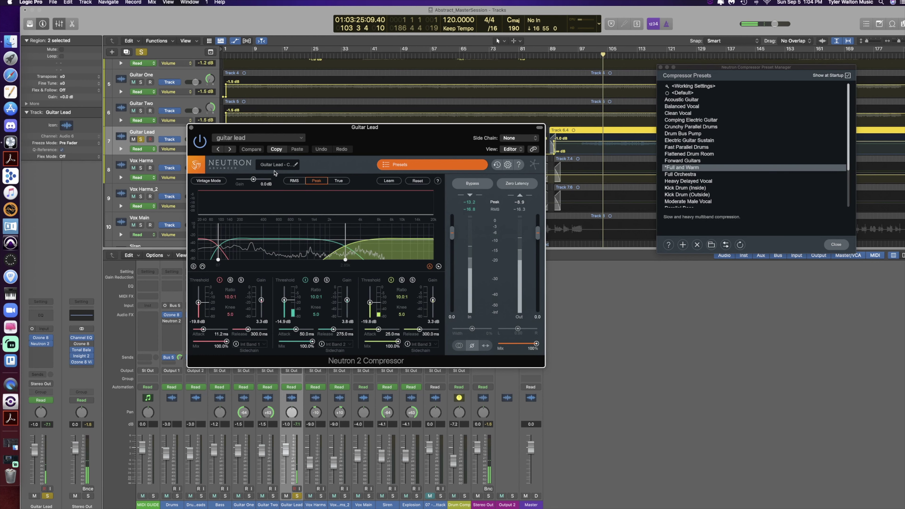
{"action": "left_click", "coordinate": [191, 128]}
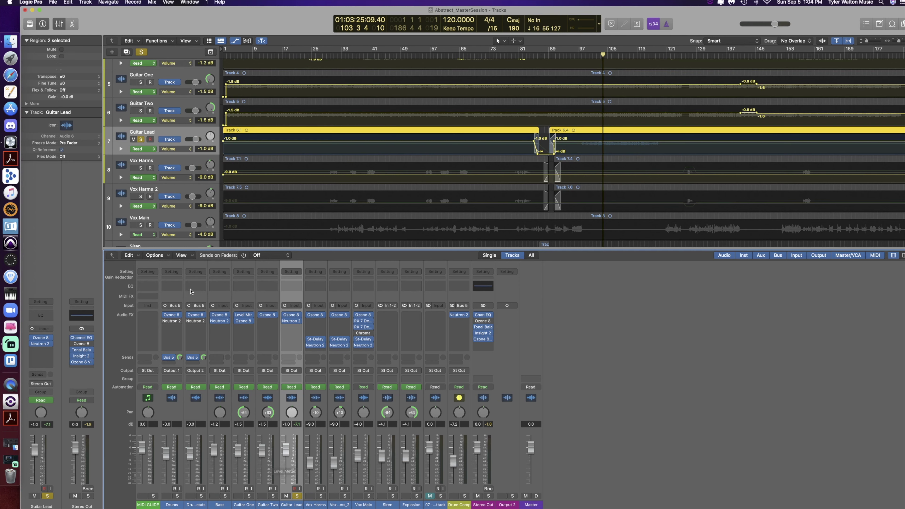
Step: Clear the Guitar Lead solo and select the Vox Main, Vox Harms_2 and Vox Harms tracks together
{"action": "left_click", "coordinate": [142, 140]}
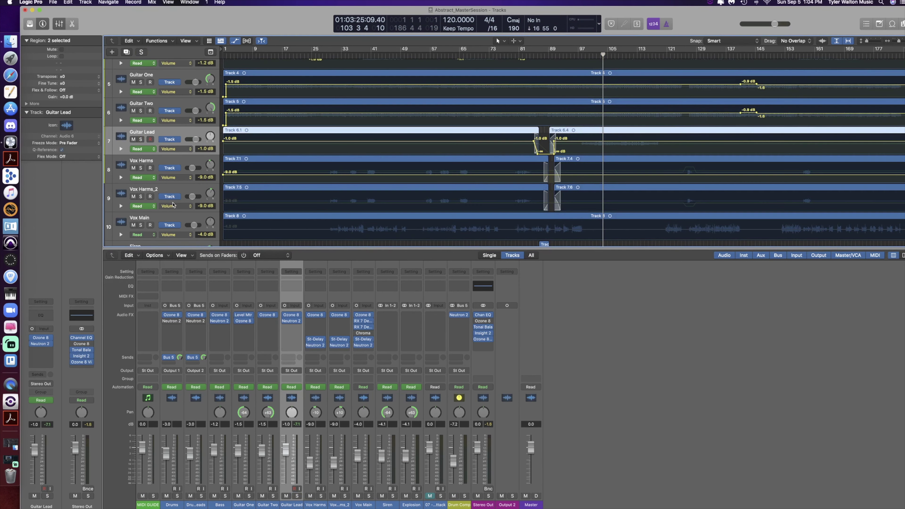
{"action": "scroll", "coordinate": [173, 204], "scroll_direction": "down", "scroll_amount": 5}
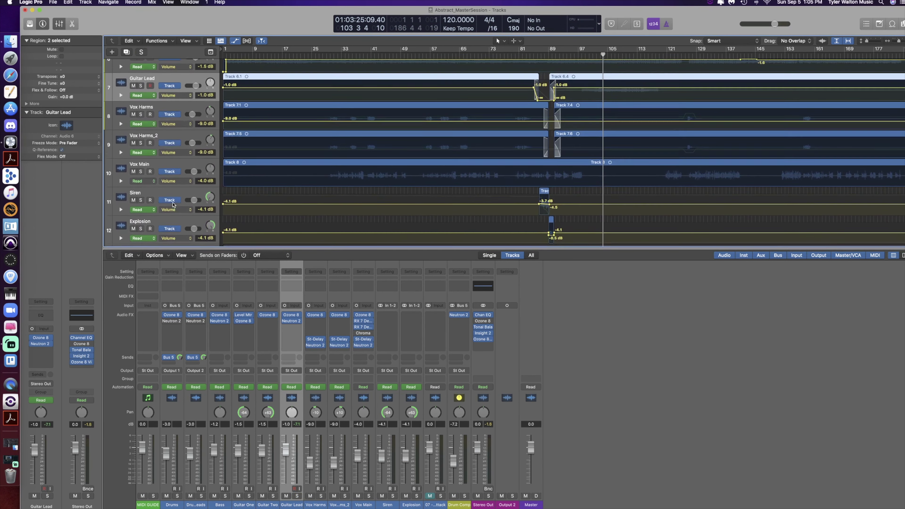
{"action": "scroll", "coordinate": [172, 205], "scroll_direction": "up", "scroll_amount": 1}
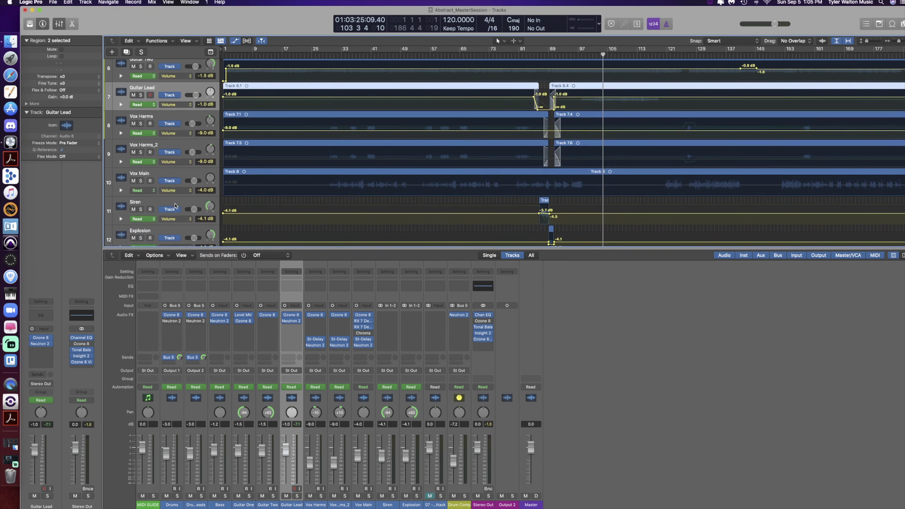
{"action": "left_click", "coordinate": [182, 174]}
{"action": "left_click", "coordinate": [183, 148], "text": "shift"}
{"action": "left_click", "coordinate": [184, 121], "text": "shift"}
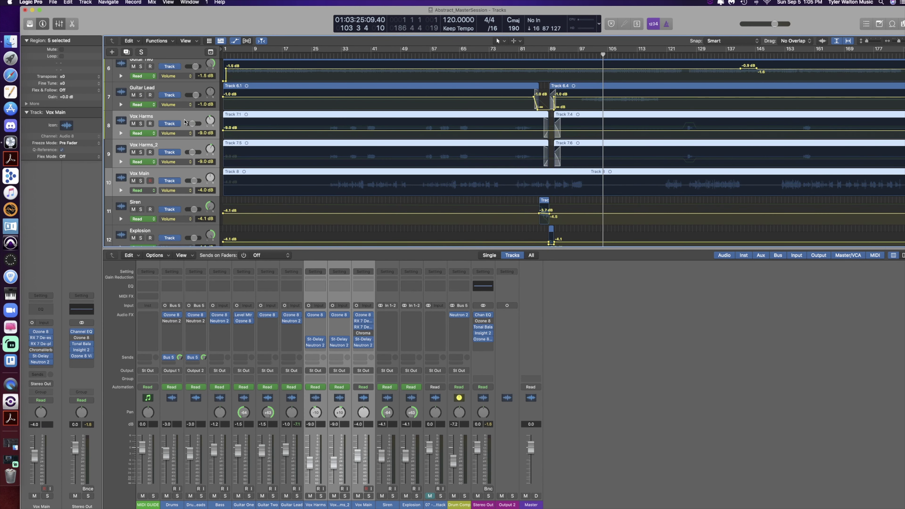
Step: Rewind the playhead to bar 28, just before the first vocal passage
{"action": "key", "text": "comma"}
{"action": "key", "text": "comma"}
{"action": "key", "text": "comma"}
{"action": "key", "text": "comma"}
{"action": "key", "text": "comma"}
{"action": "key", "text": "comma"}
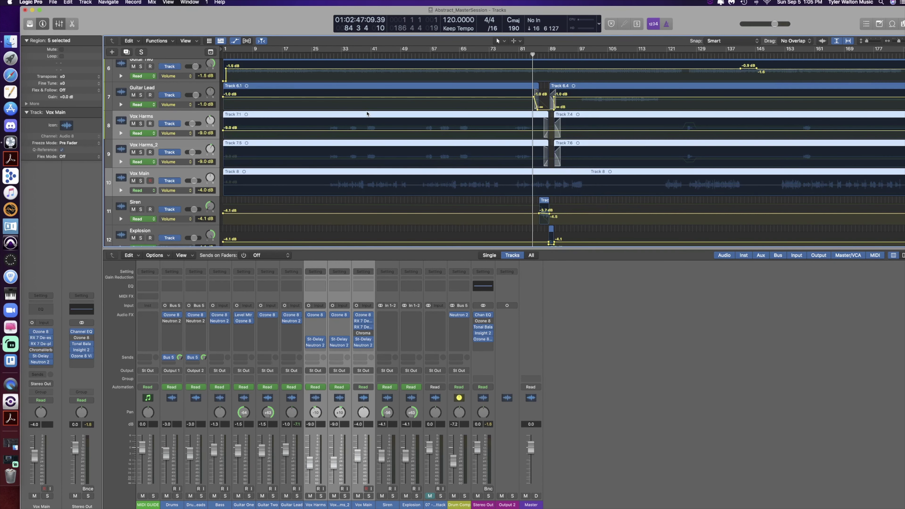
{"action": "key", "text": "comma"}
{"action": "key", "text": "comma"}
{"action": "key", "text": "comma"}
{"action": "key", "text": "comma"}
{"action": "key", "text": "comma"}
{"action": "key", "text": "comma"}
{"action": "key", "text": "comma"}
{"action": "key", "text": "comma"}
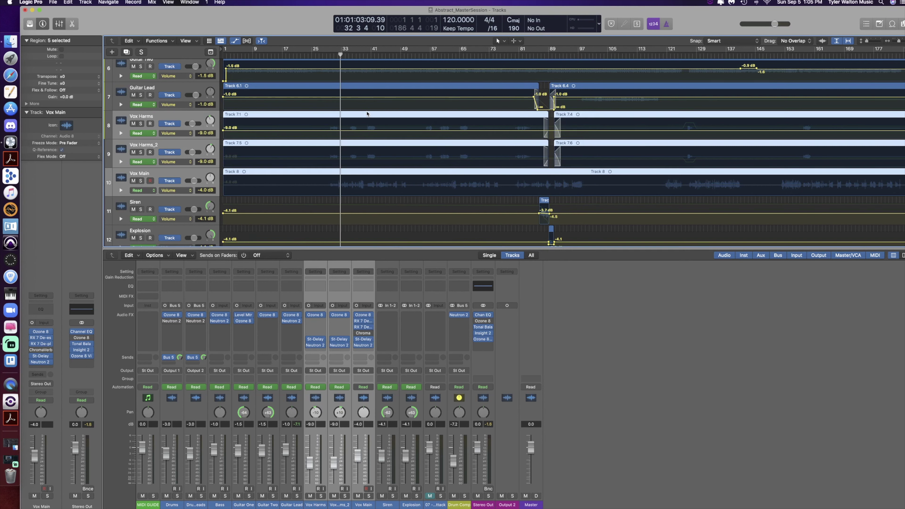
{"action": "key", "text": "comma"}
{"action": "key", "text": "comma"}
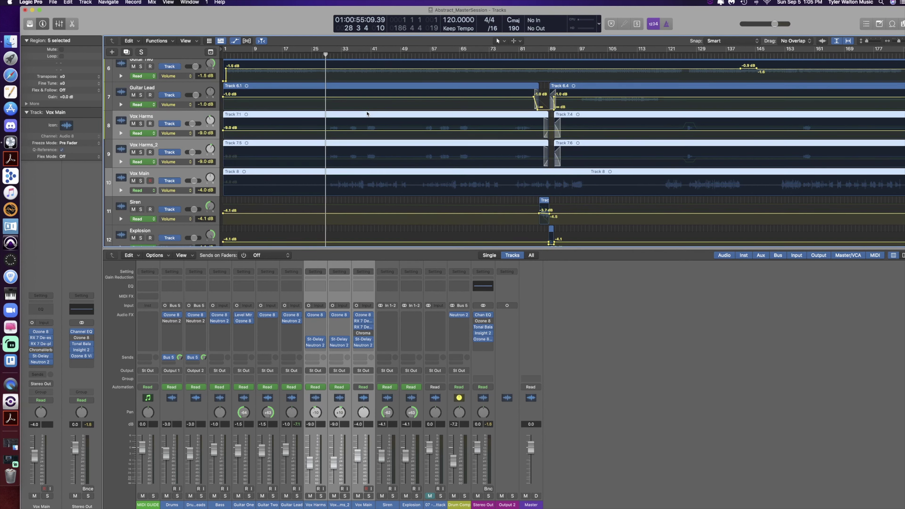
Step: Solo Vox Harms, Vox Harms_2 and Vox Main during playback, and stop after the opening vocal phrase
{"action": "key", "text": "space"}
{"action": "left_click", "coordinate": [141, 124]}
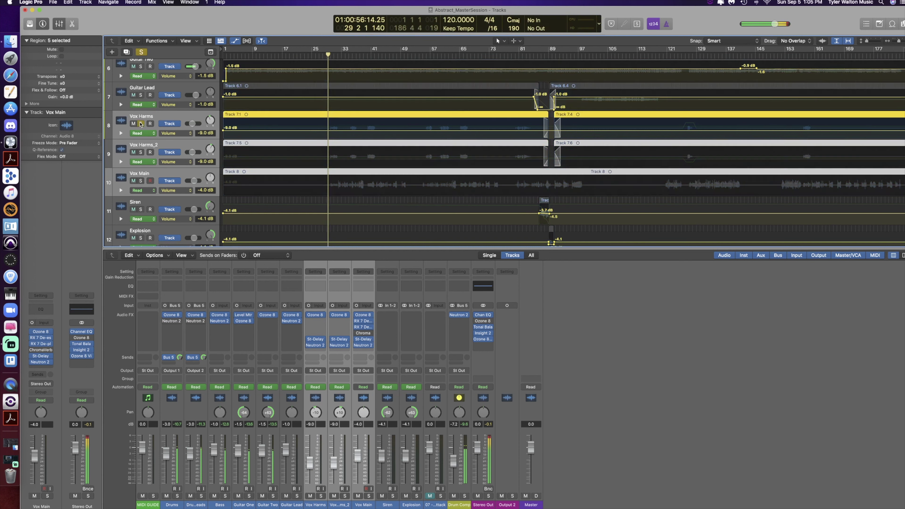
{"action": "left_click_drag", "start_coordinate": [141, 124], "coordinate": [141, 181]}
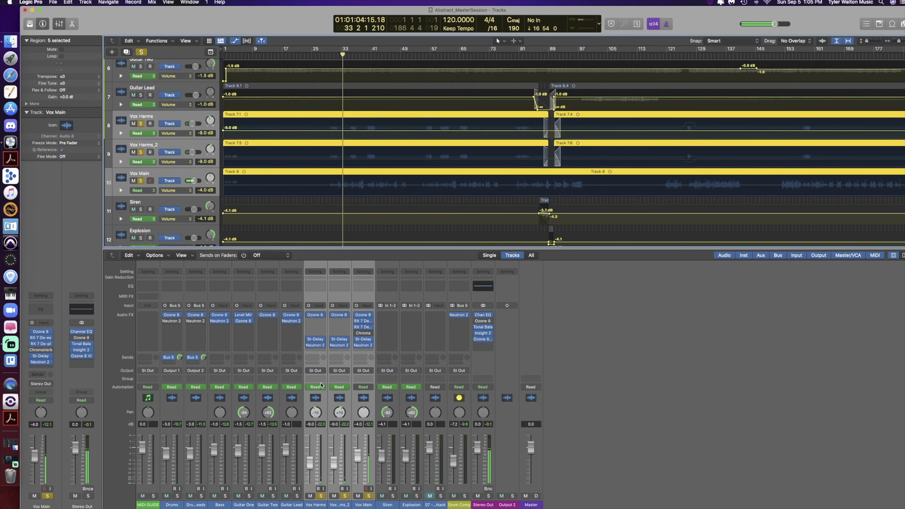
{"action": "key", "text": "space"}
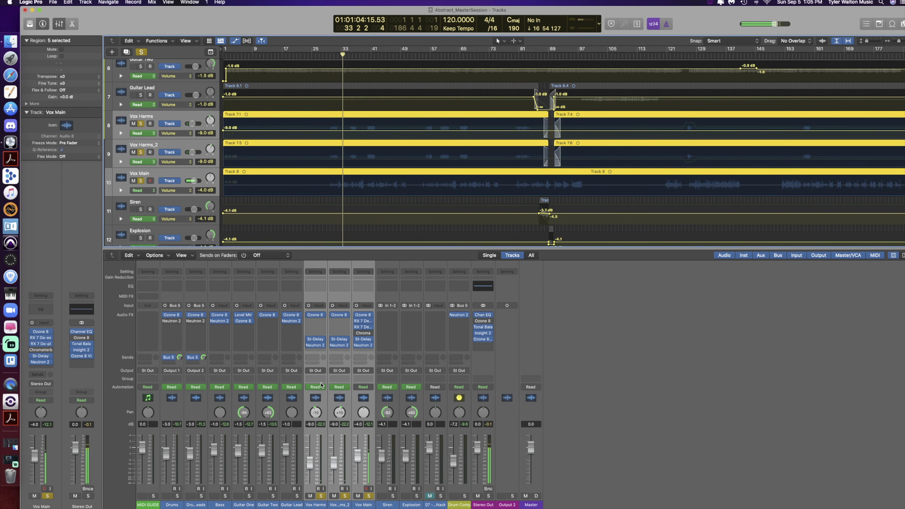
Step: Select the Vox Harms channel, examine the EQ curve in its Ozone 8 plug-in, and close the plug-in
{"action": "left_click", "coordinate": [320, 299]}
{"action": "left_click", "coordinate": [337, 299]}
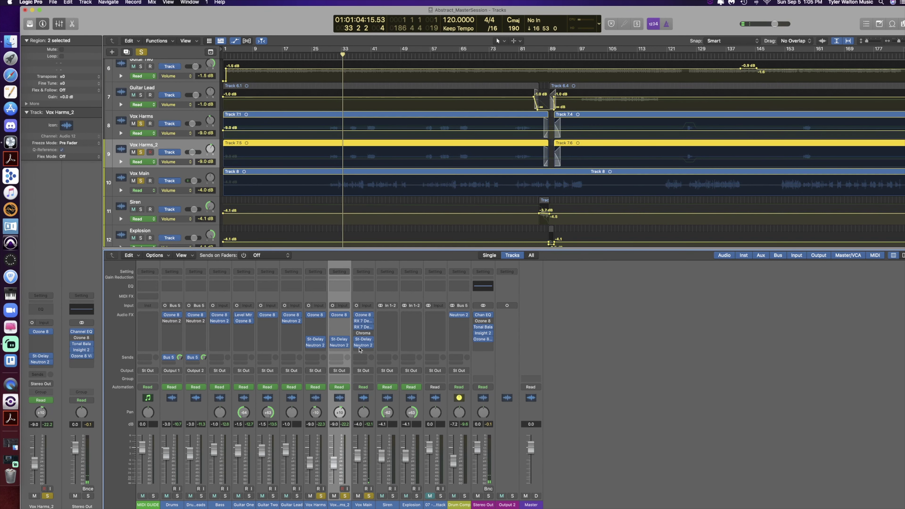
{"action": "left_click", "coordinate": [313, 300]}
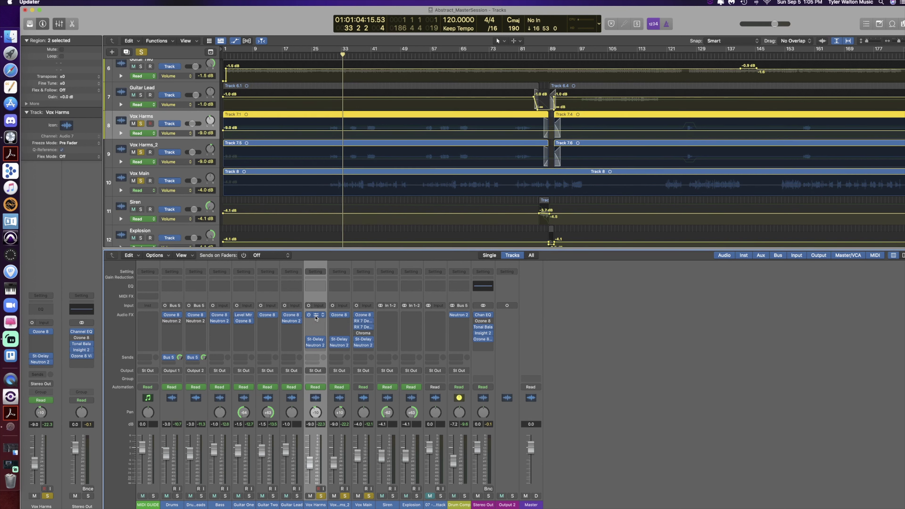
{"action": "left_click", "coordinate": [315, 318]}
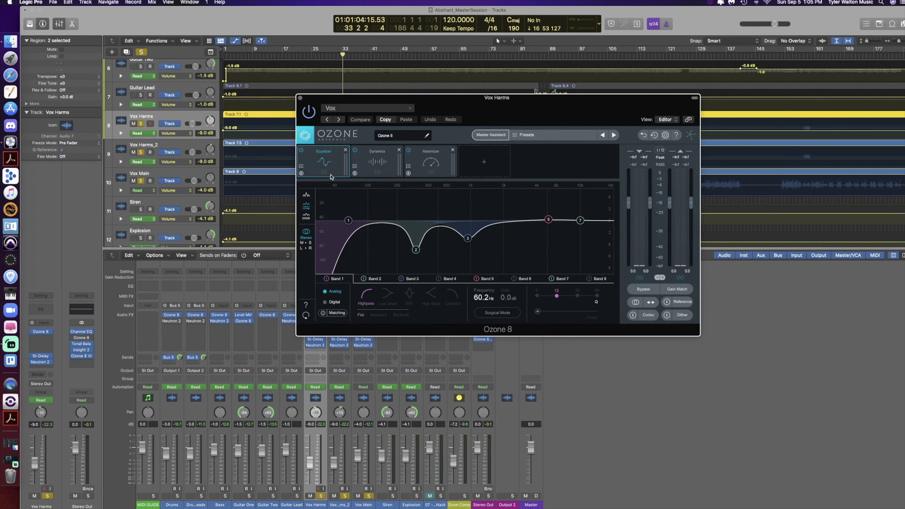
{"action": "left_click", "coordinate": [300, 98]}
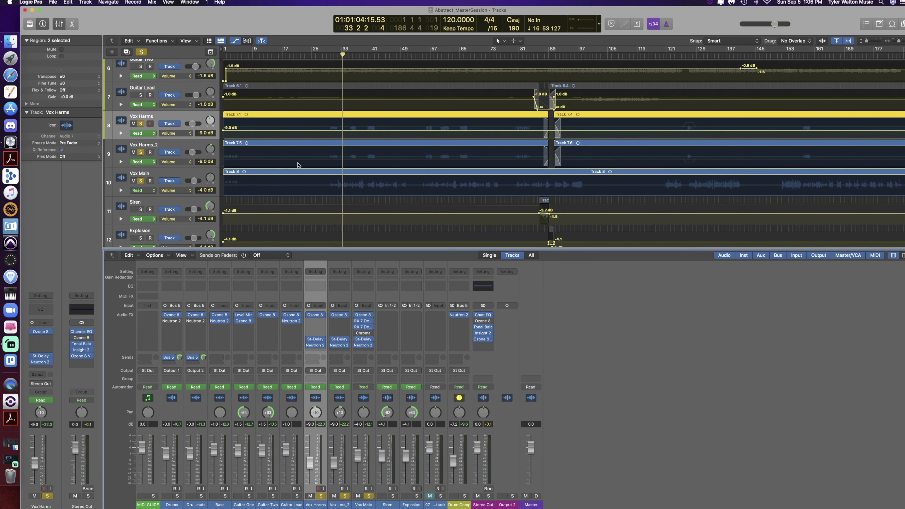
Step: Open the Neutron 2 Compressor on Vox Harms, look through its compressor presets, and close the preset manager
{"action": "left_click", "coordinate": [316, 346]}
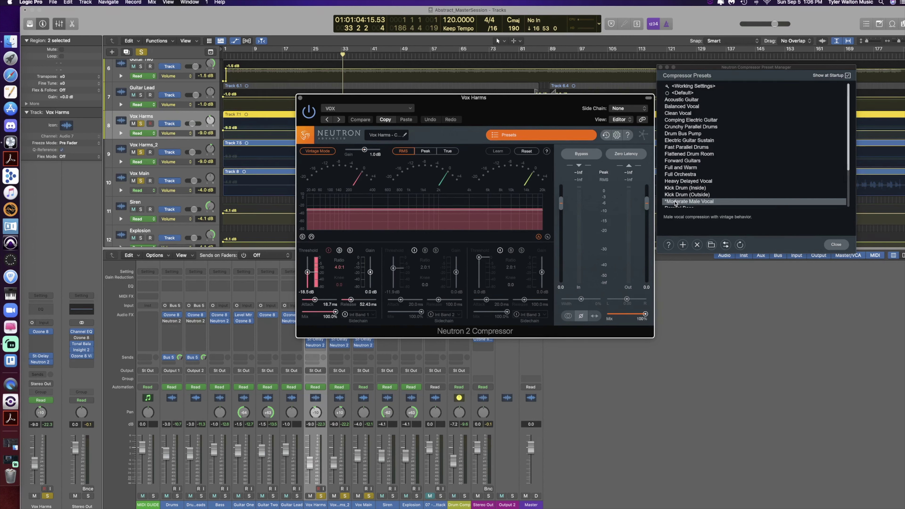
{"action": "scroll", "coordinate": [675, 202], "scroll_direction": "down", "scroll_amount": 2}
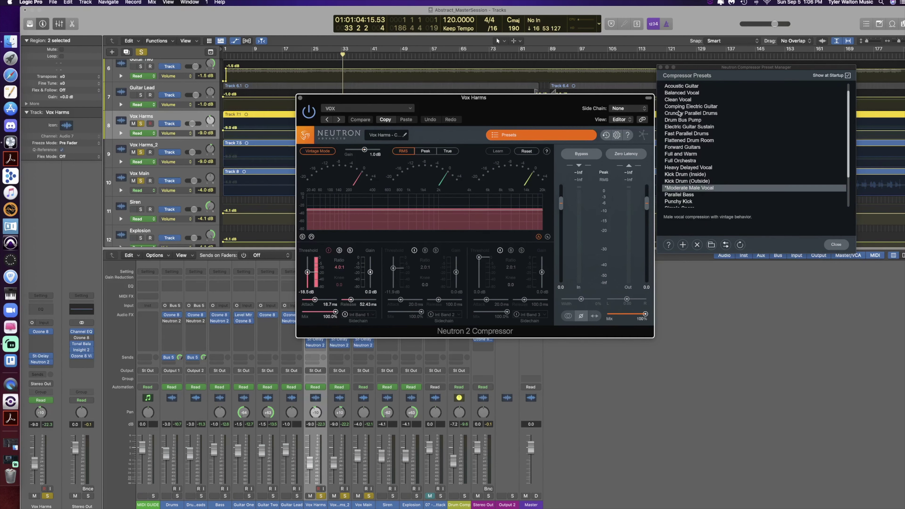
{"action": "left_click", "coordinate": [660, 68]}
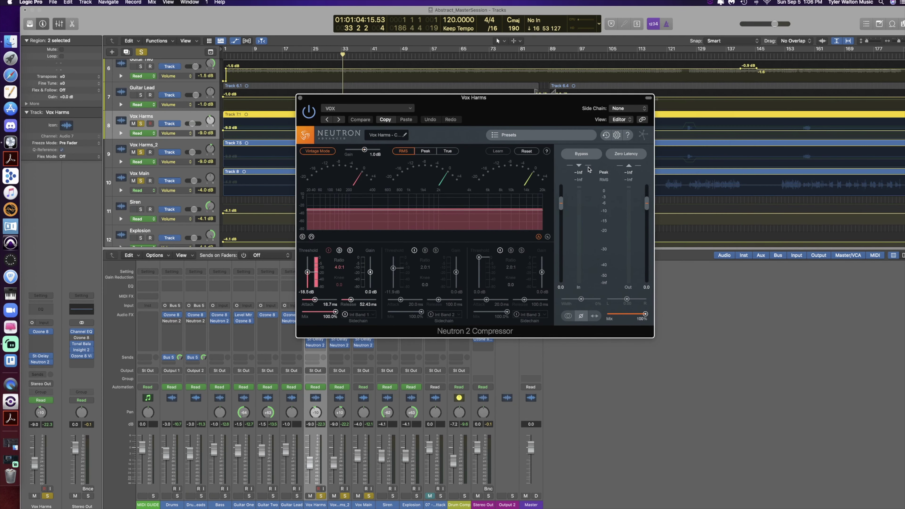
Step: Unsolo Vox Main and compare the opening harmony phrase with the Stereo Delay plug-ins bypassed and re-enabled, replaying it from bar 30
{"action": "left_click", "coordinate": [300, 97]}
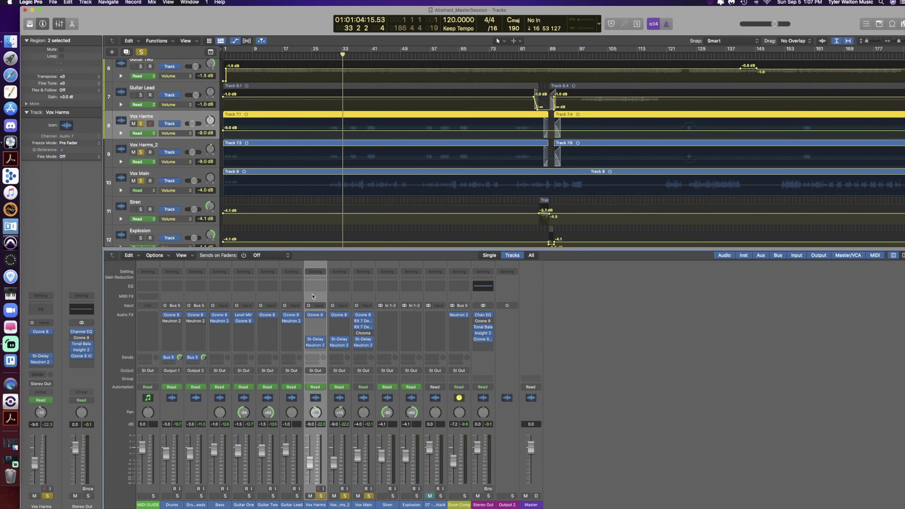
{"action": "key", "text": "ctrl+m"}
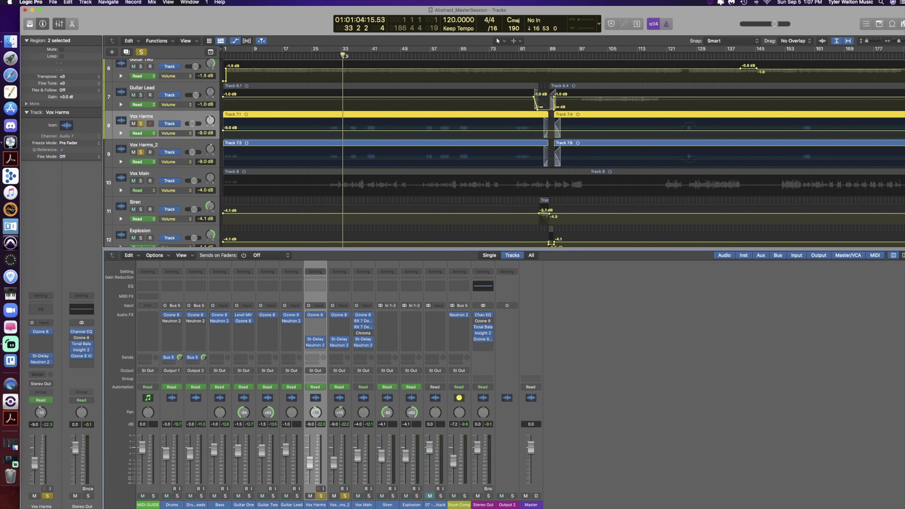
{"action": "left_click_drag", "start_coordinate": [343, 62], "coordinate": [327, 62]}
{"action": "key", "text": "space"}
{"action": "mouse_move", "coordinate": [311, 341]}
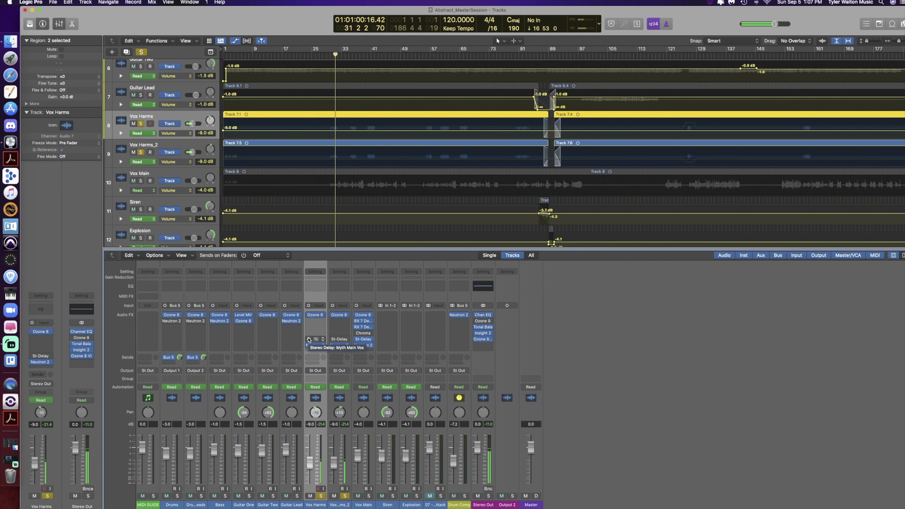
{"action": "key", "text": "space"}
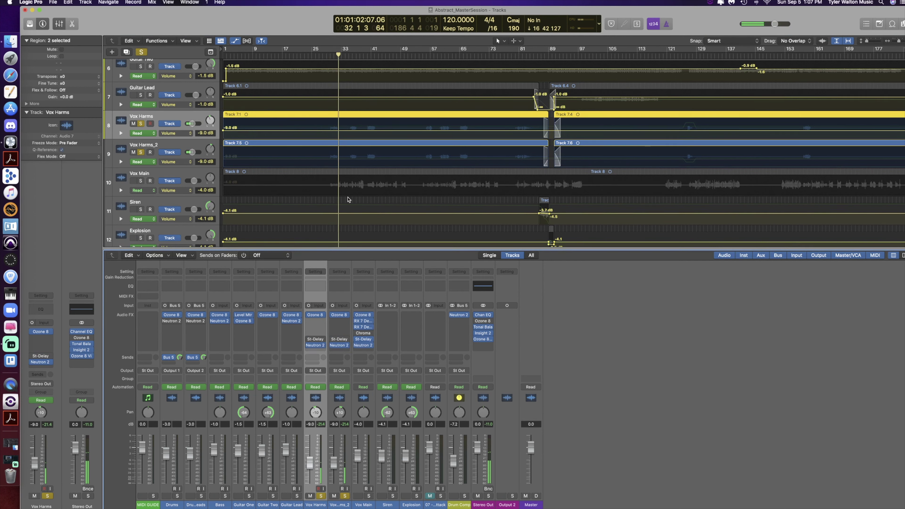
{"action": "left_click", "coordinate": [331, 55]}
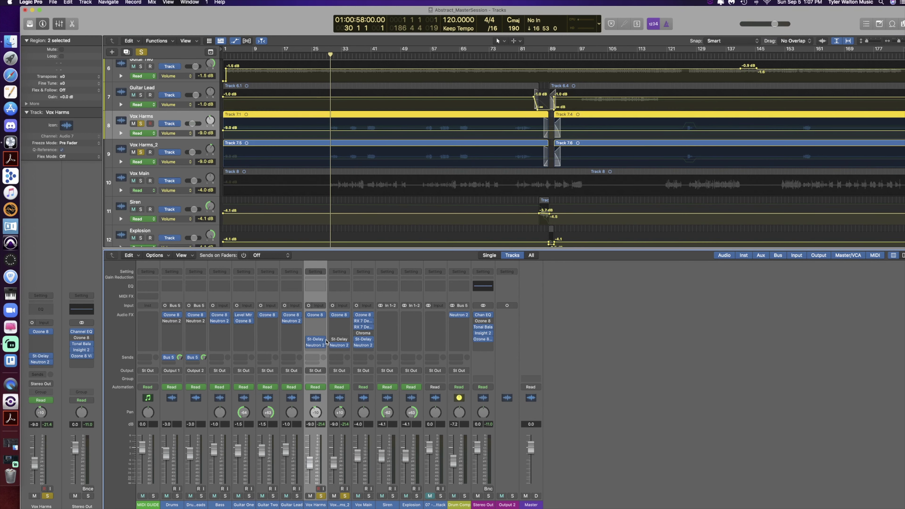
{"action": "key", "text": "space"}
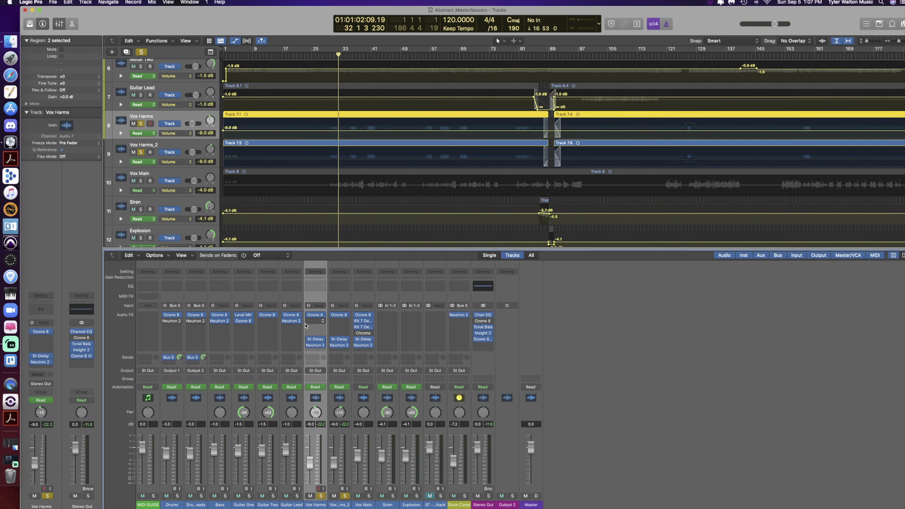
Step: Open the Stereo Delay on Vox Harms, examine its Myth Main Vox preset settings, and close the plug-in
{"action": "left_click", "coordinate": [317, 341]}
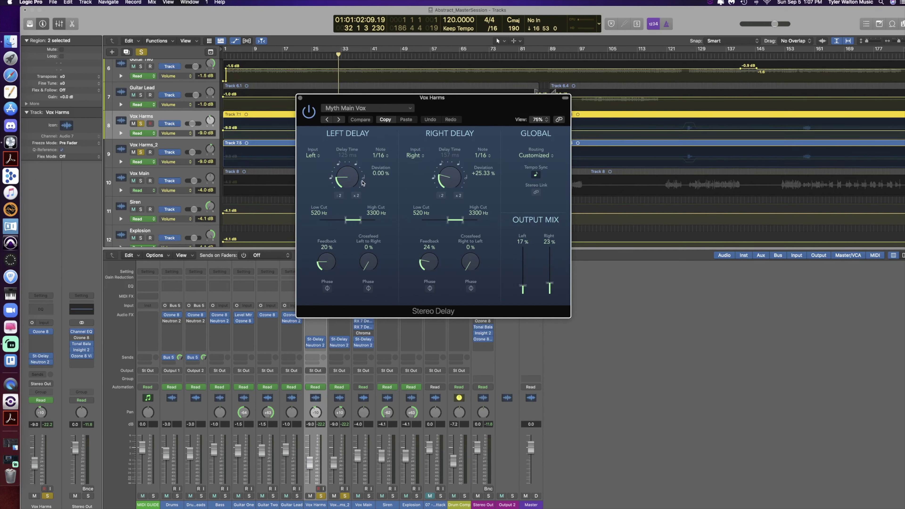
{"action": "left_click", "coordinate": [351, 108]}
{"action": "left_click", "coordinate": [351, 108]}
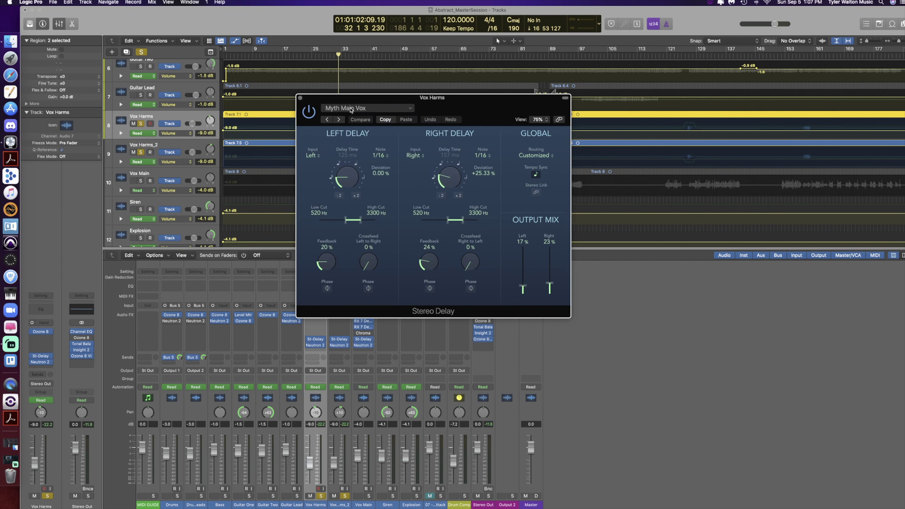
{"action": "left_click", "coordinate": [300, 97]}
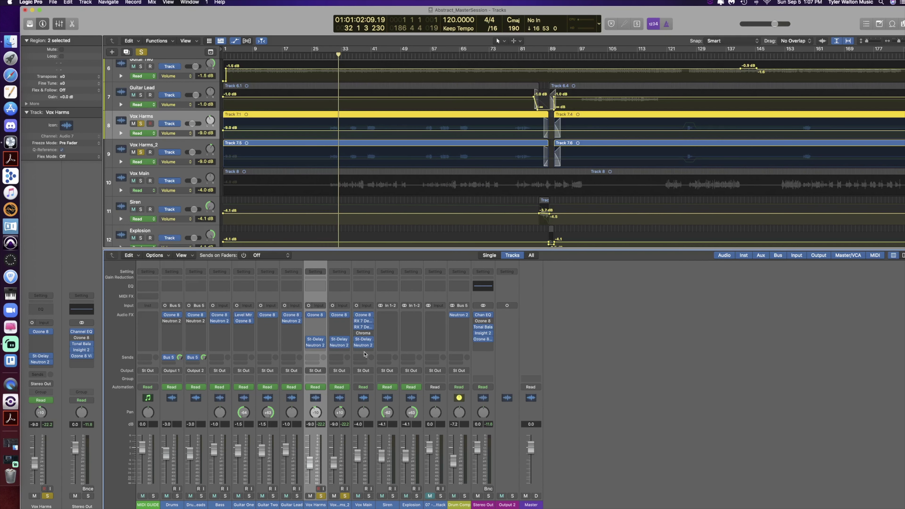
Step: Select the Vox Main channel, solo it instead of the two harmony tracks, and set the playhead to bar 29
{"action": "left_click", "coordinate": [361, 299]}
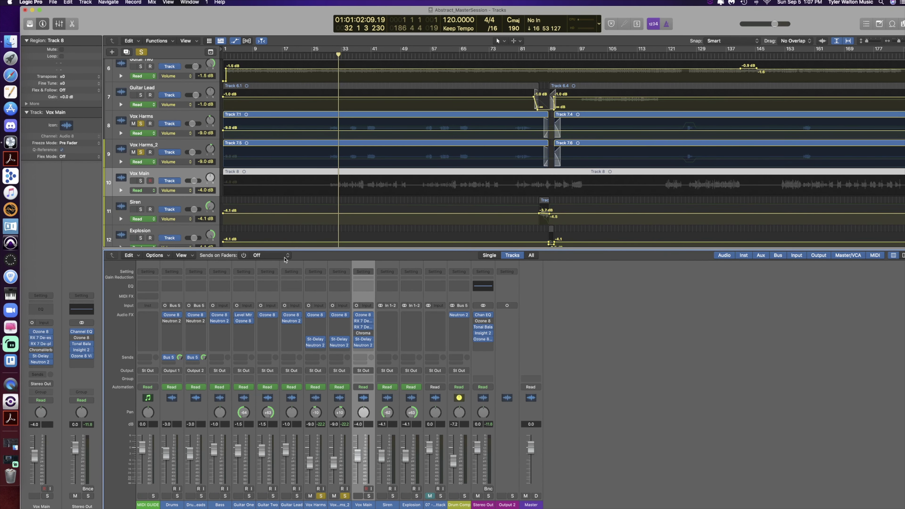
{"action": "left_click", "coordinate": [141, 123]}
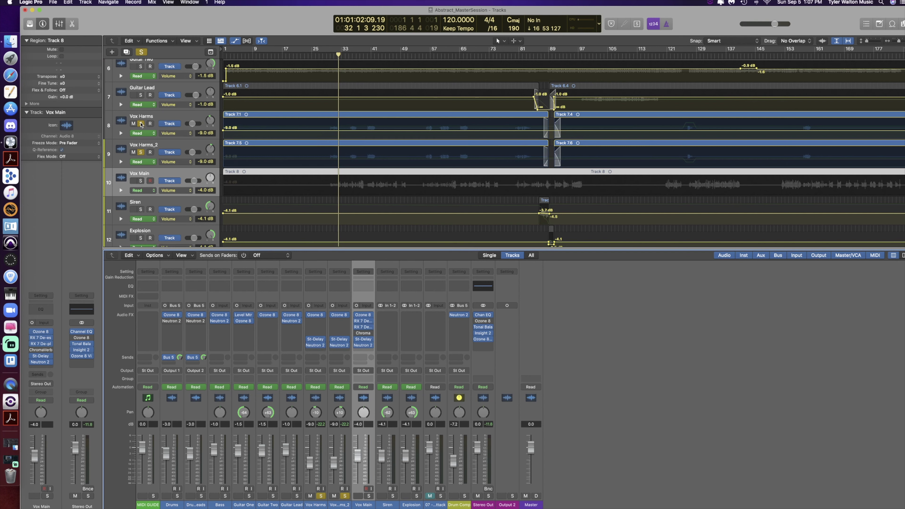
{"action": "left_click", "coordinate": [142, 153]}
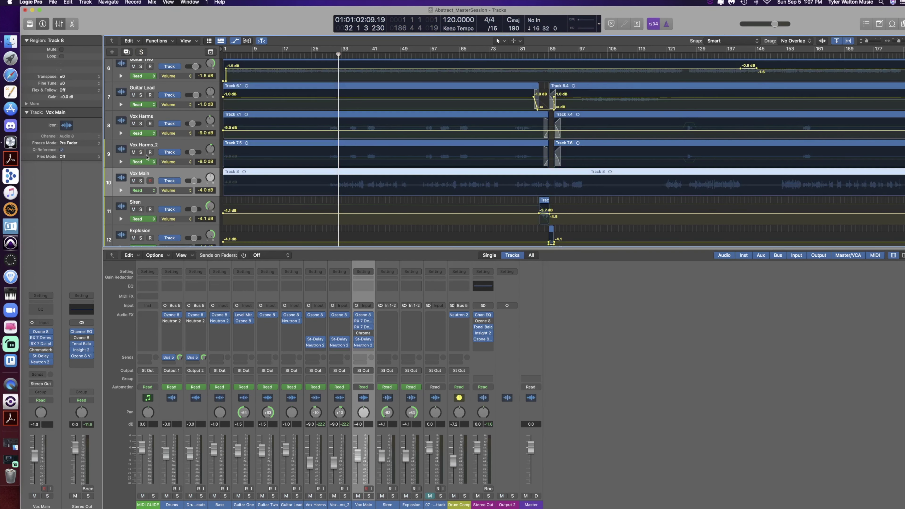
{"action": "left_click", "coordinate": [140, 181]}
{"action": "left_click_drag", "start_coordinate": [338, 55], "coordinate": [324, 63]}
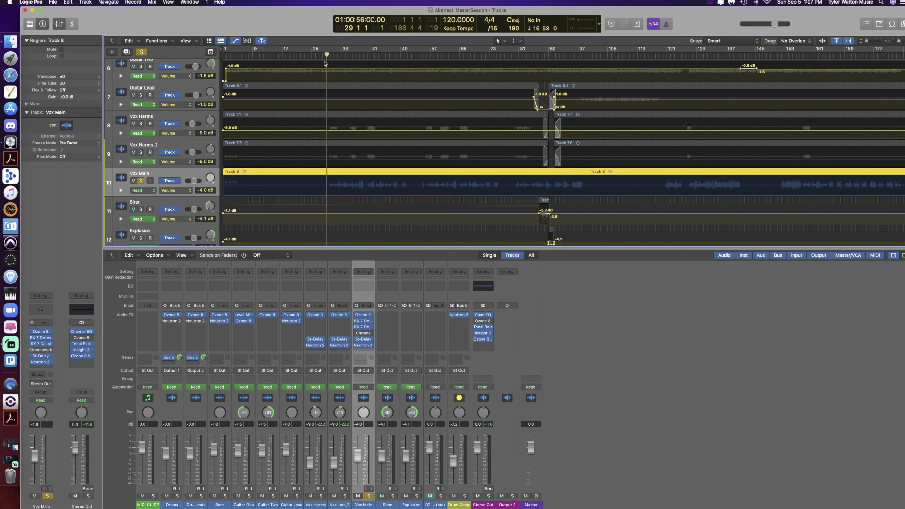
Step: Play the soloed Vox Main while examining the EQ curve in its Ozone 8 plug-in, and close the plug-in
{"action": "key", "text": "space"}
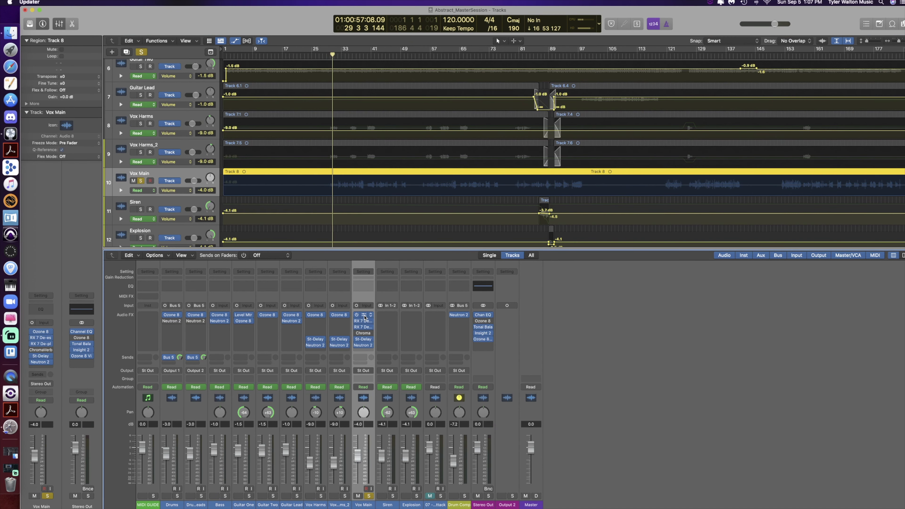
{"action": "left_click", "coordinate": [364, 317]}
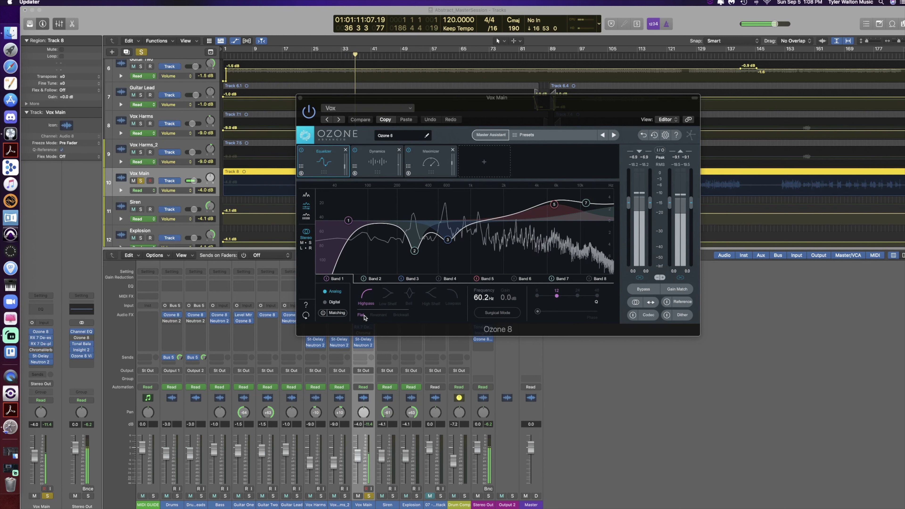
{"action": "key", "text": "space"}
{"action": "left_click", "coordinate": [369, 230]}
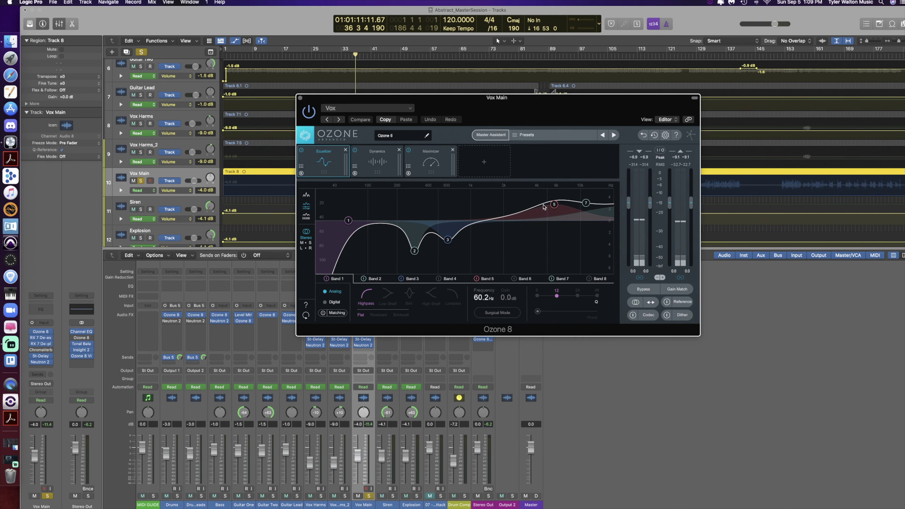
{"action": "key", "text": "space"}
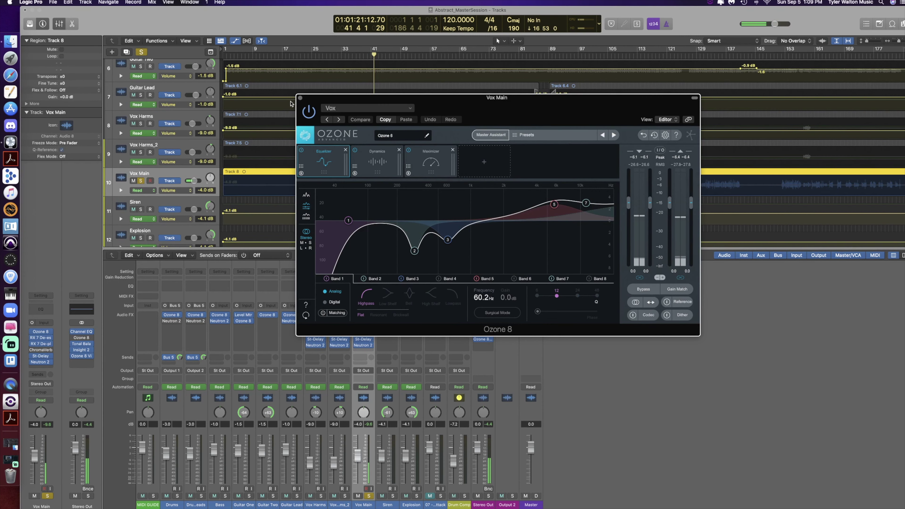
{"action": "left_click", "coordinate": [300, 97]}
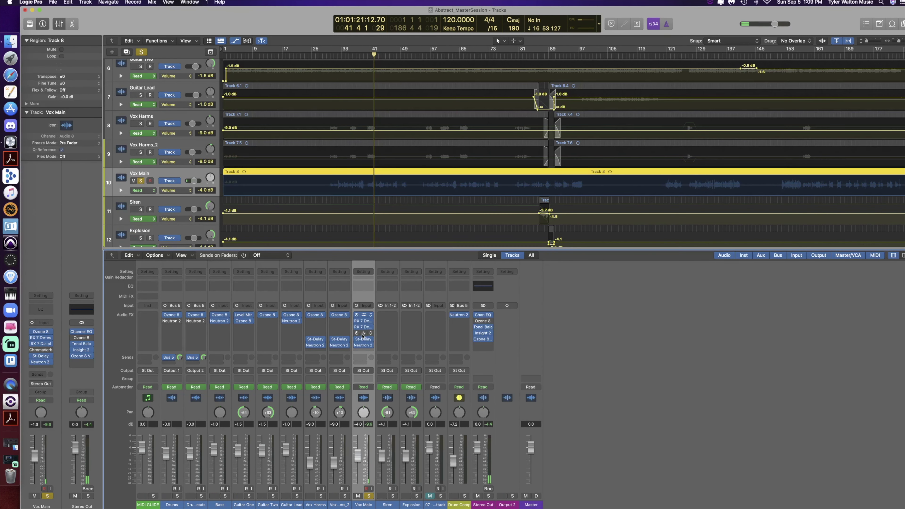
Step: Examine the RX 7 De-ess and RX 7 De-plosive settings on Vox Main, closing each plug-in
{"action": "mouse_move", "coordinate": [362, 322]}
{"action": "left_click", "coordinate": [363, 320]}
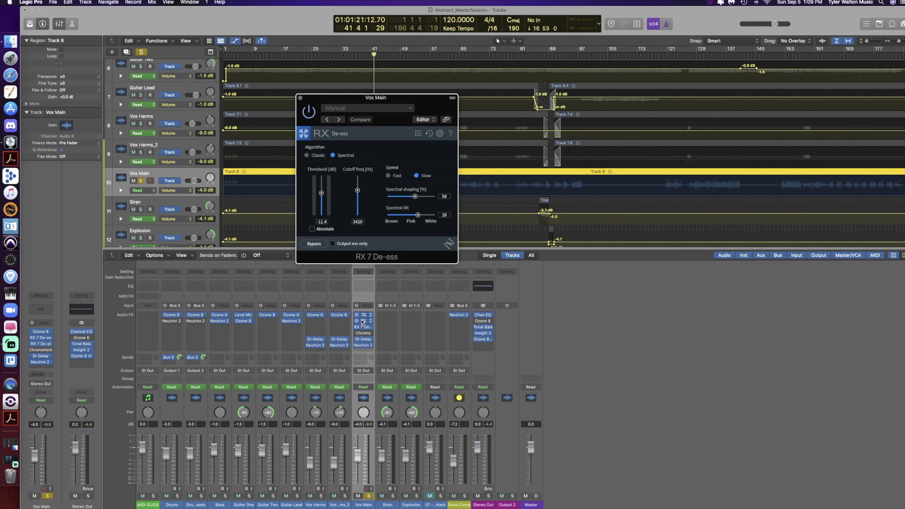
{"action": "left_click", "coordinate": [300, 98]}
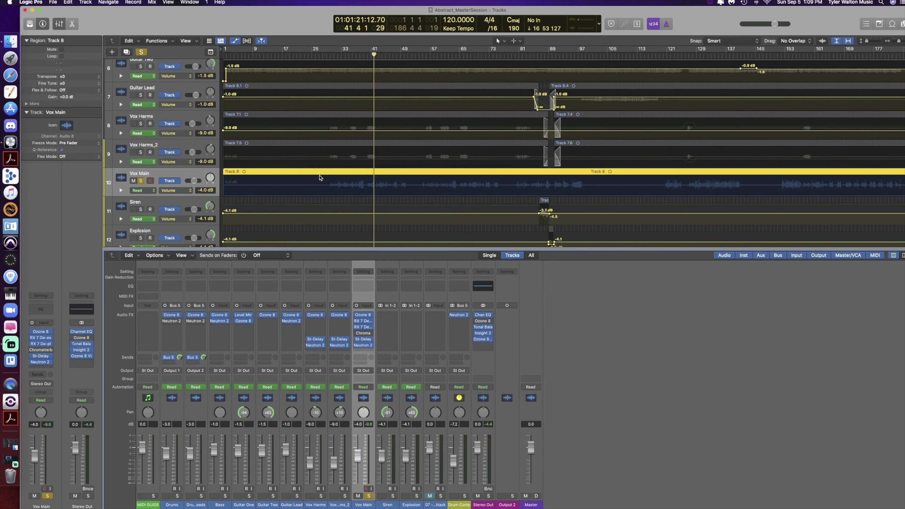
{"action": "left_click", "coordinate": [363, 327]}
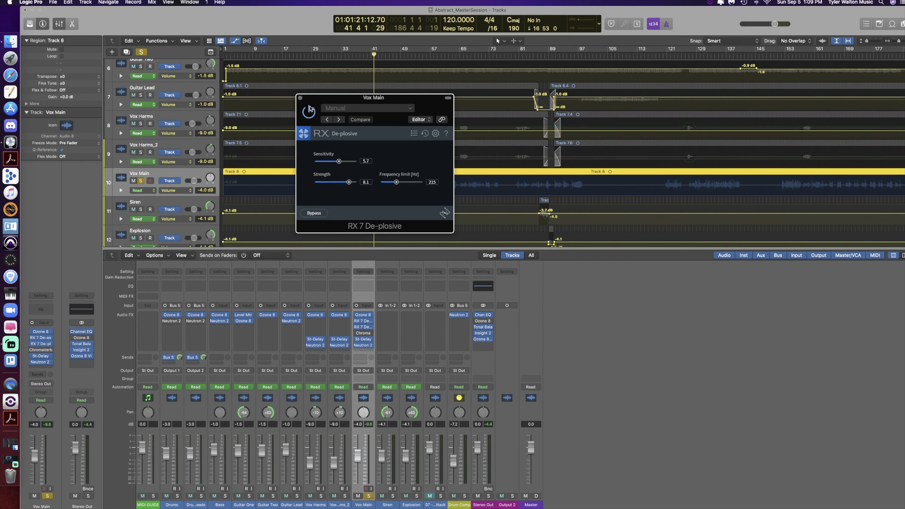
{"action": "left_click", "coordinate": [300, 98]}
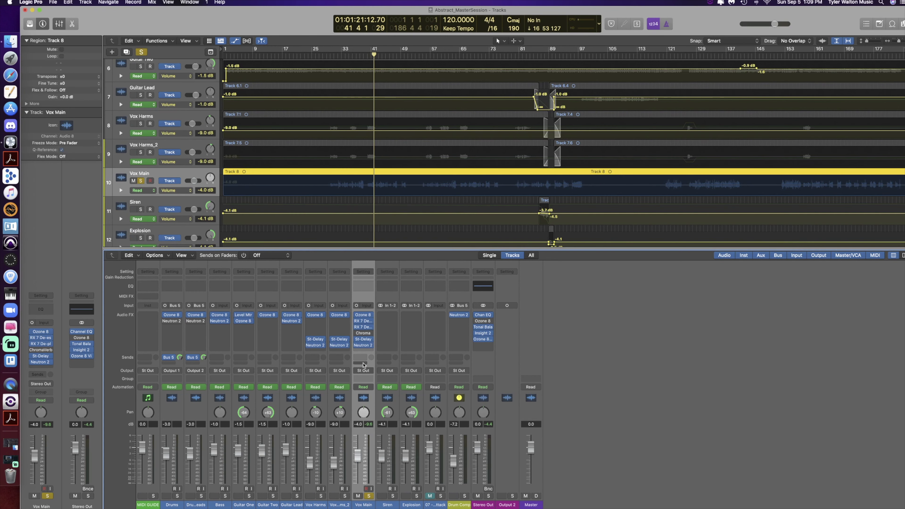
Step: Solo Vox Harms and Vox Harms_2 alongside Vox Main, and play all three vocals from bar 30
{"action": "mouse_move", "coordinate": [364, 335]}
{"action": "left_click", "coordinate": [341, 57]}
{"action": "left_click_drag", "start_coordinate": [341, 59], "coordinate": [330, 59]}
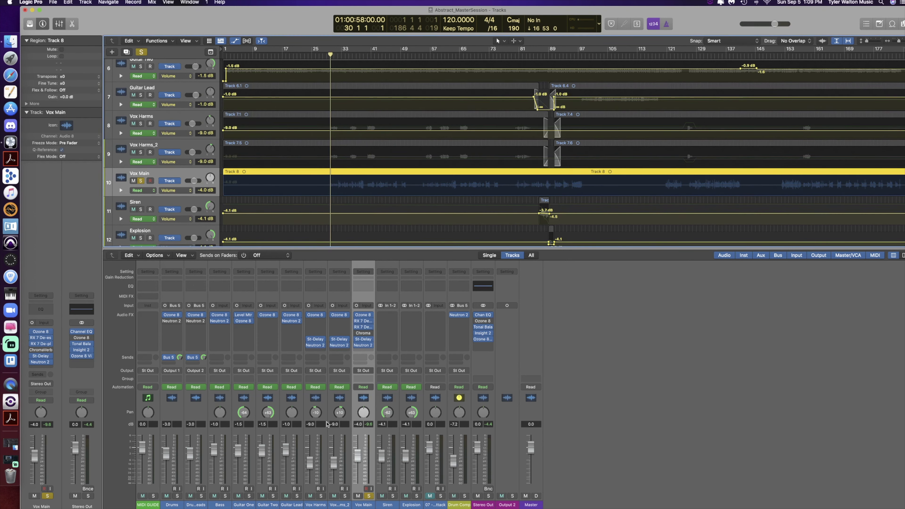
{"action": "left_click", "coordinate": [322, 407]}
{"action": "left_click", "coordinate": [331, 405]}
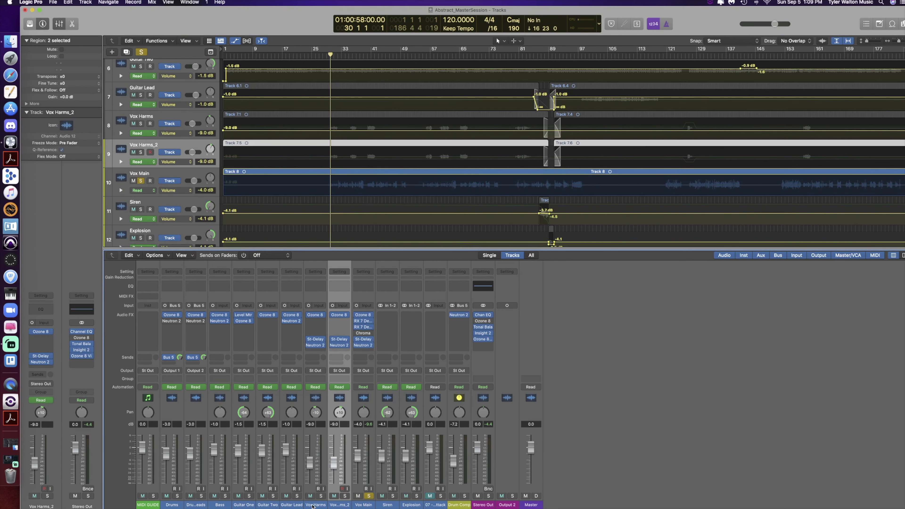
{"action": "left_click", "coordinate": [321, 496]}
{"action": "left_click", "coordinate": [345, 496]}
{"action": "key", "text": "space"}
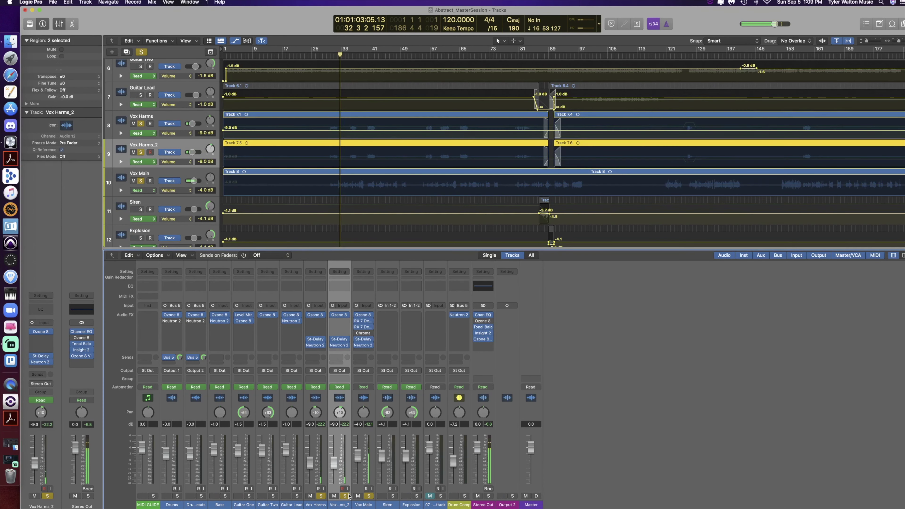
Step: Move the playhead forward to bar 57 and deselect the vocal regions
{"action": "key", "text": "period"}
{"action": "key", "text": "period"}
{"action": "key", "text": "period"}
{"action": "key", "text": "period"}
{"action": "key", "text": "period"}
{"action": "key", "text": "period"}
{"action": "key", "text": "period"}
{"action": "key", "text": "period"}
{"action": "key", "text": "period"}
{"action": "key", "text": "period"}
{"action": "key", "text": "period"}
{"action": "key", "text": "period"}
{"action": "key", "text": "period"}
{"action": "key", "text": "period"}
{"action": "key", "text": "period"}
{"action": "key", "text": "period"}
{"action": "key", "text": "period"}
{"action": "key", "text": "period"}
{"action": "key", "text": "period"}
{"action": "key", "text": "period"}
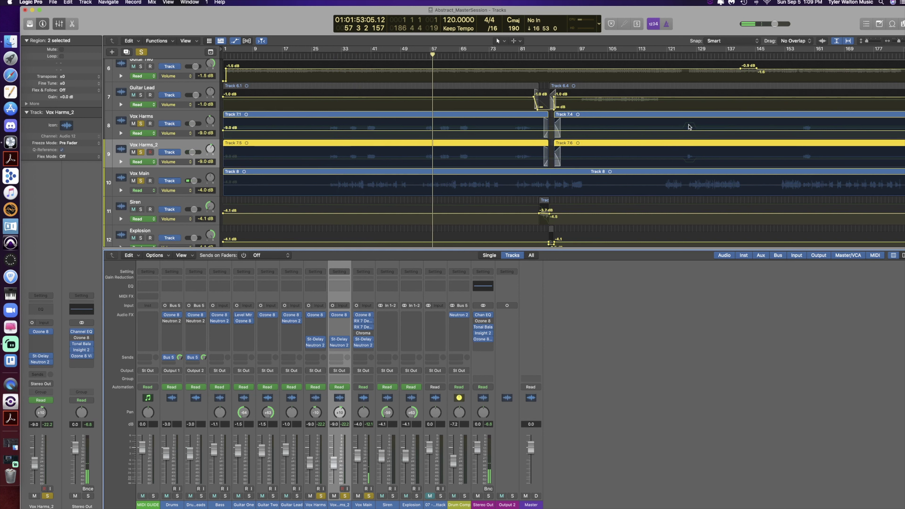
{"action": "left_click", "coordinate": [551, 150]}
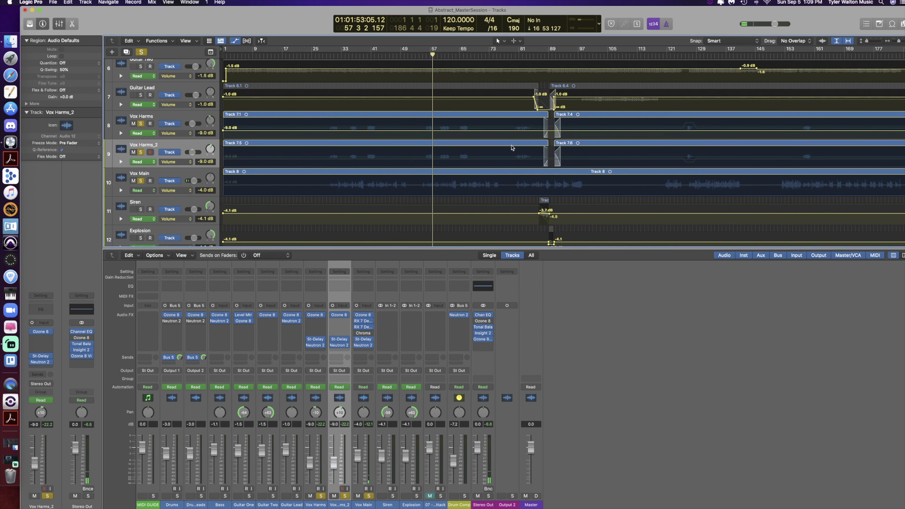
Step: Display the Pan automation on the Vox Harms and Vox Harms_2 tracks instead of Volume
{"action": "left_click", "coordinate": [179, 135]}
{"action": "left_click", "coordinate": [190, 138]}
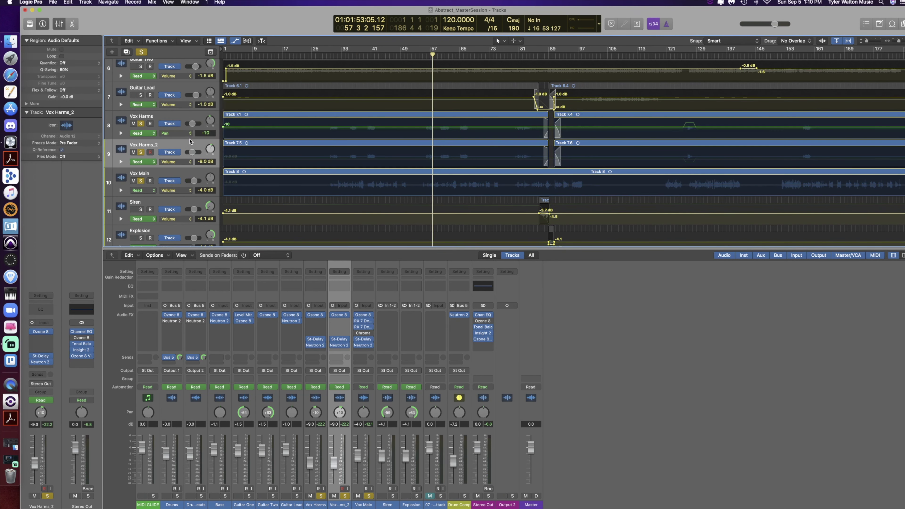
{"action": "left_click", "coordinate": [172, 163]}
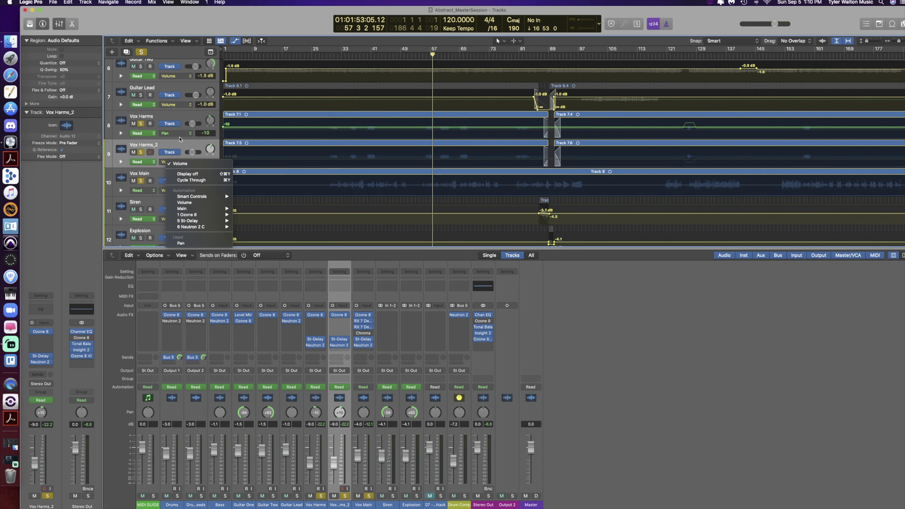
{"action": "left_click", "coordinate": [179, 164]}
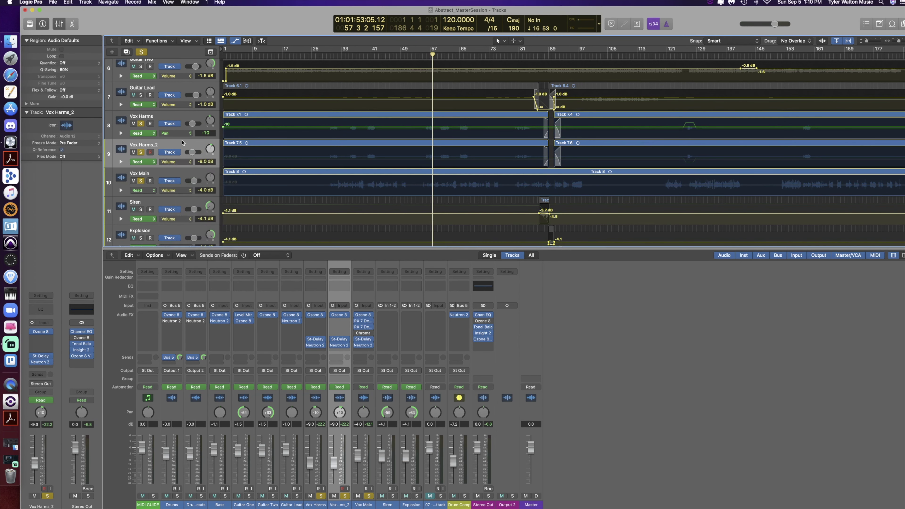
{"action": "left_click", "coordinate": [171, 163]}
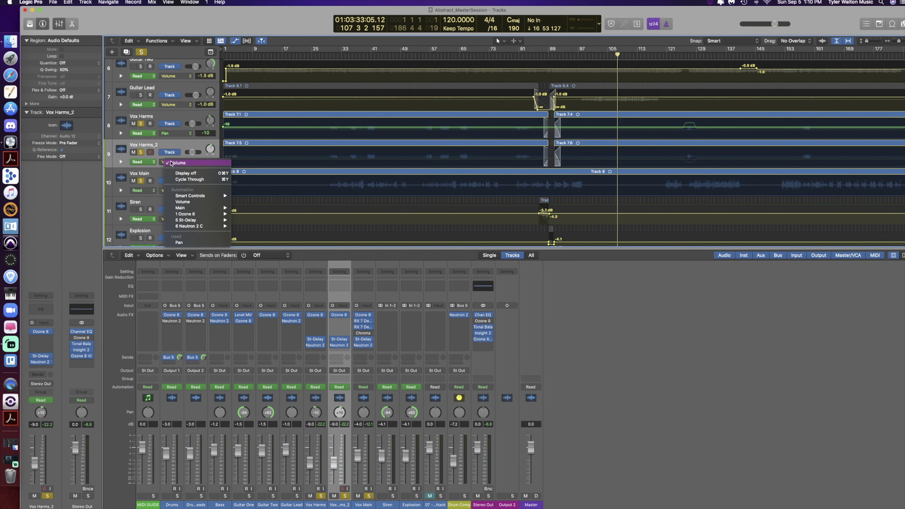
{"action": "left_click", "coordinate": [190, 243]}
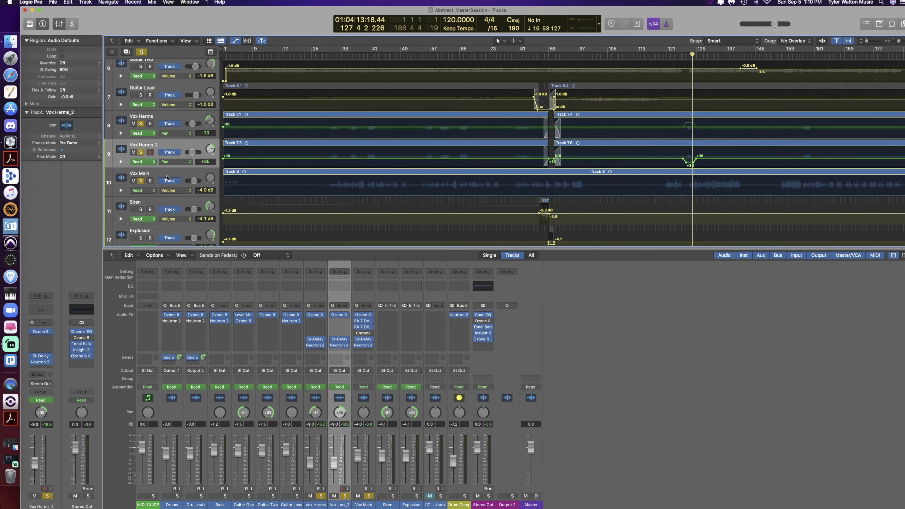
Step: Rewind the playhead to bar 97
{"action": "key", "text": "comma"}
{"action": "key", "text": "comma"}
{"action": "key", "text": "comma"}
{"action": "key", "text": "comma"}
{"action": "key", "text": "comma"}
{"action": "key", "text": "comma"}
{"action": "key", "text": "comma"}
{"action": "key", "text": "comma"}
{"action": "key", "text": "comma"}
{"action": "key", "text": "comma"}
{"action": "key", "text": "comma"}
{"action": "key", "text": "comma"}
{"action": "key", "text": "comma"}
{"action": "key", "text": "comma"}
{"action": "key", "text": "comma"}
{"action": "key", "text": "comma"}
{"action": "key", "text": "comma"}
{"action": "key", "text": "comma"}
{"action": "key", "text": "comma"}
{"action": "key", "text": "comma"}
{"action": "key", "text": "comma"}
{"action": "key", "text": "comma"}
{"action": "key", "text": "comma"}
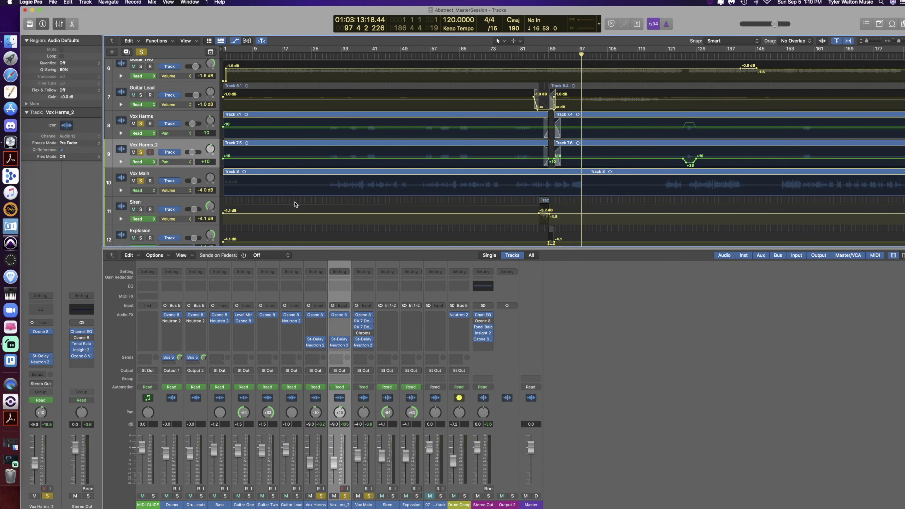
Step: Hide the track automation and clear the solo on all three vocal tracks
{"action": "key", "text": "a"}
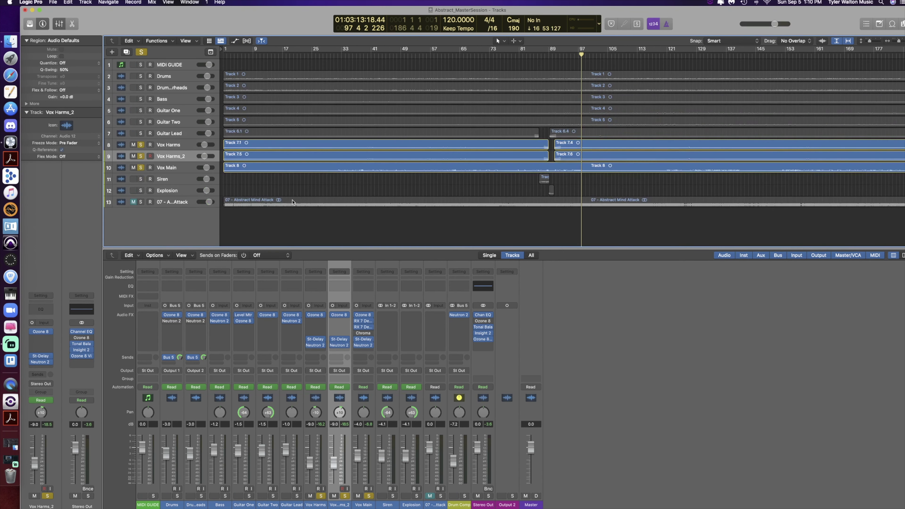
{"action": "left_click", "coordinate": [141, 155], "text": "alt"}
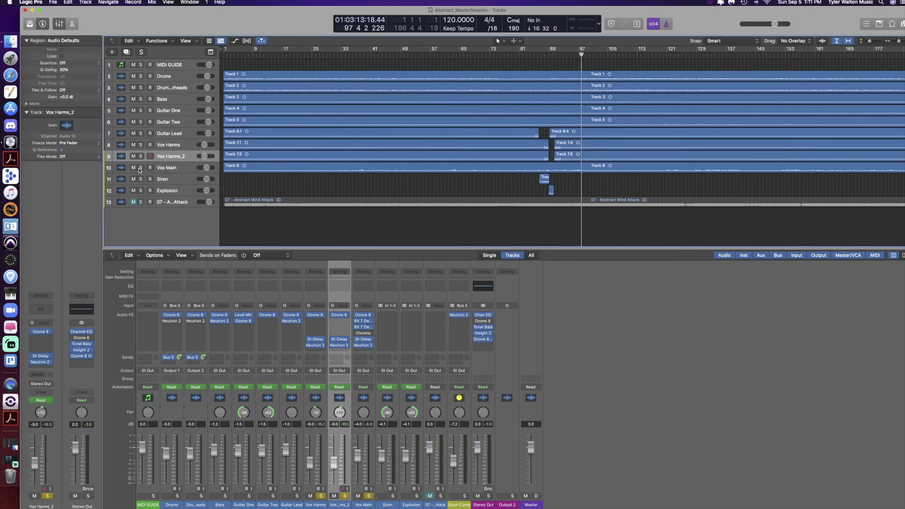
Step: Solo the Siren and Explosion tracks and rewind the playhead to bar 90
{"action": "left_click_drag", "start_coordinate": [141, 191], "coordinate": [141, 178]}
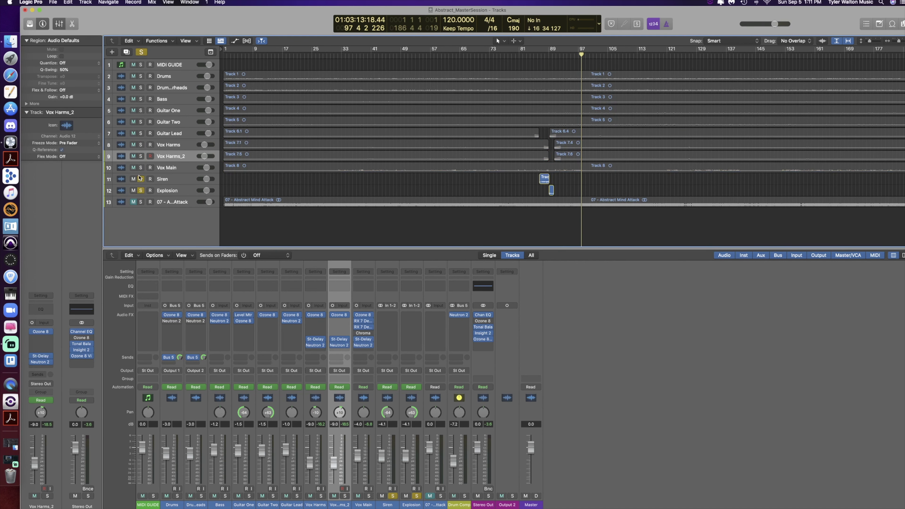
{"action": "key", "text": "comma"}
{"action": "key", "text": "comma"}
{"action": "key", "text": "comma"}
{"action": "key", "text": "comma"}
{"action": "key", "text": "comma"}
{"action": "key", "text": "comma"}
{"action": "key", "text": "comma"}
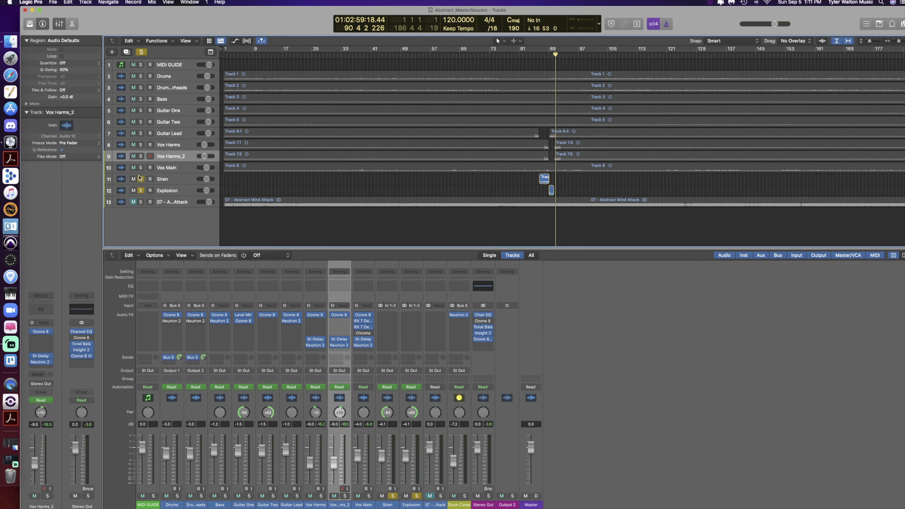
Step: Select the Explosion channel and audition the soloed siren and explosion effects from around bar 89
{"action": "left_click", "coordinate": [388, 379]}
{"action": "left_click", "coordinate": [402, 385]}
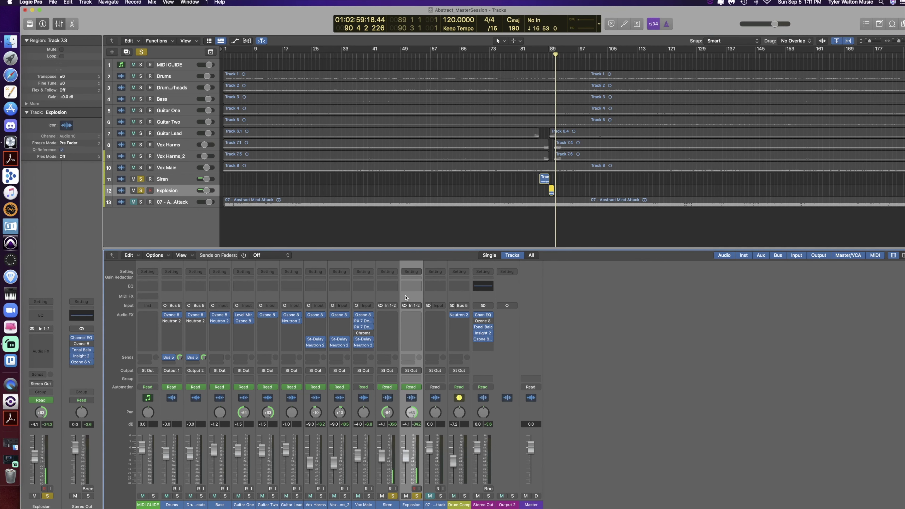
{"action": "key", "text": "comma"}
{"action": "key", "text": "comma"}
{"action": "key", "text": "comma"}
{"action": "key", "text": "comma"}
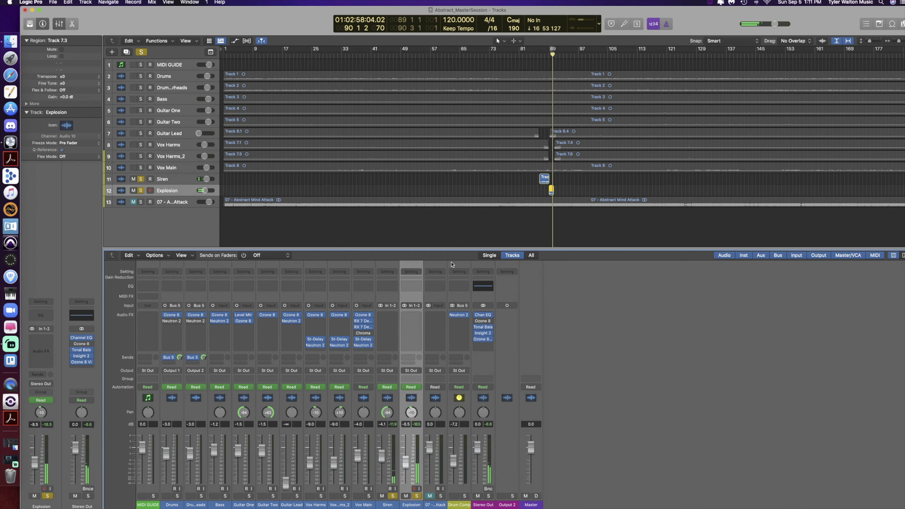
{"action": "key", "text": "space"}
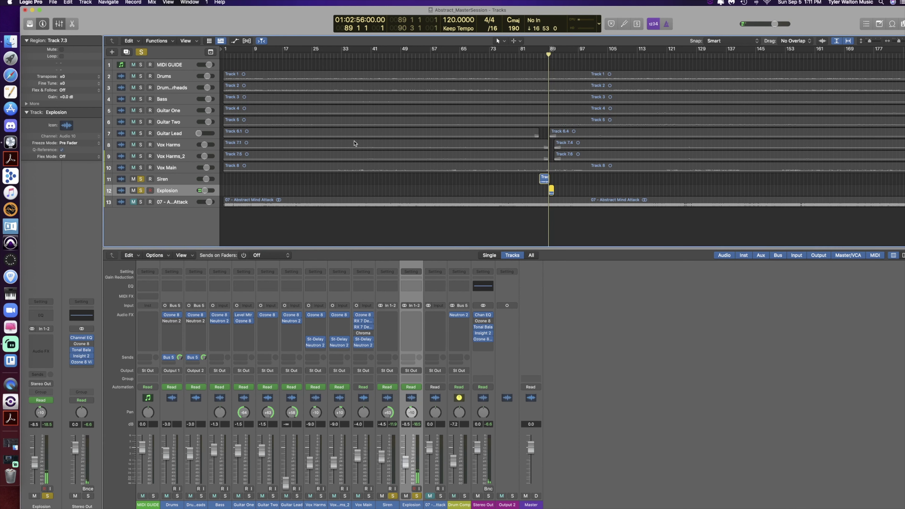
Step: Add both drum tracks to the solo and audition them with the siren and explosion from bar 89
{"action": "left_click", "coordinate": [141, 76]}
{"action": "left_click", "coordinate": [141, 87]}
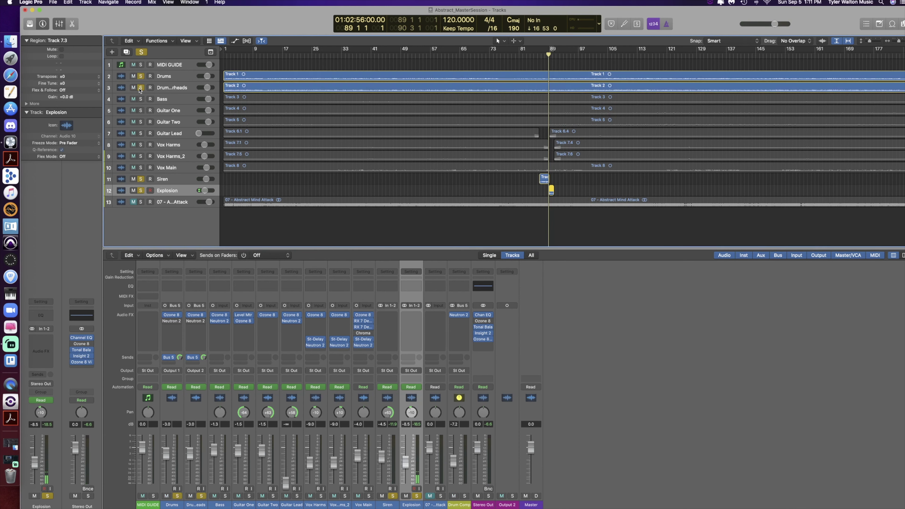
{"action": "key", "text": "space"}
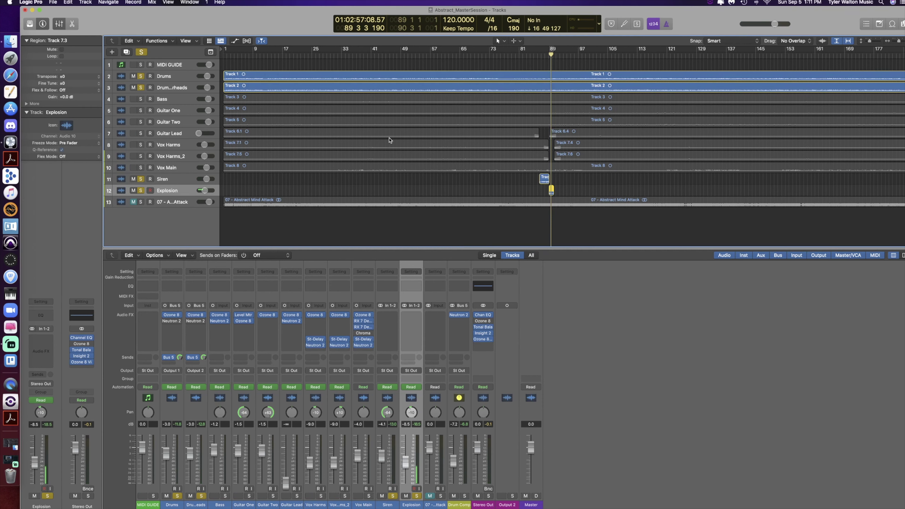
Step: Solo only the 07 - Abstract Mind Attack track and play it from the song's start with the system volume raised
{"action": "left_click", "coordinate": [141, 51]}
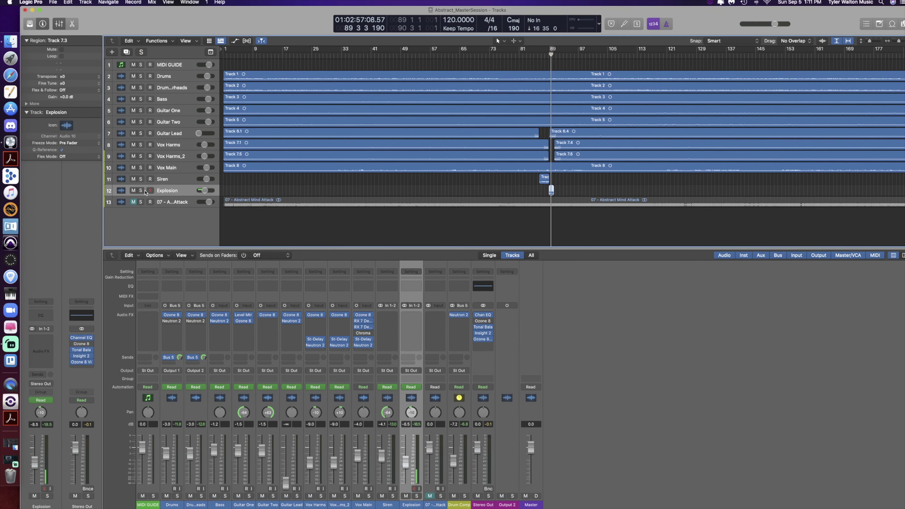
{"action": "left_click", "coordinate": [140, 202]}
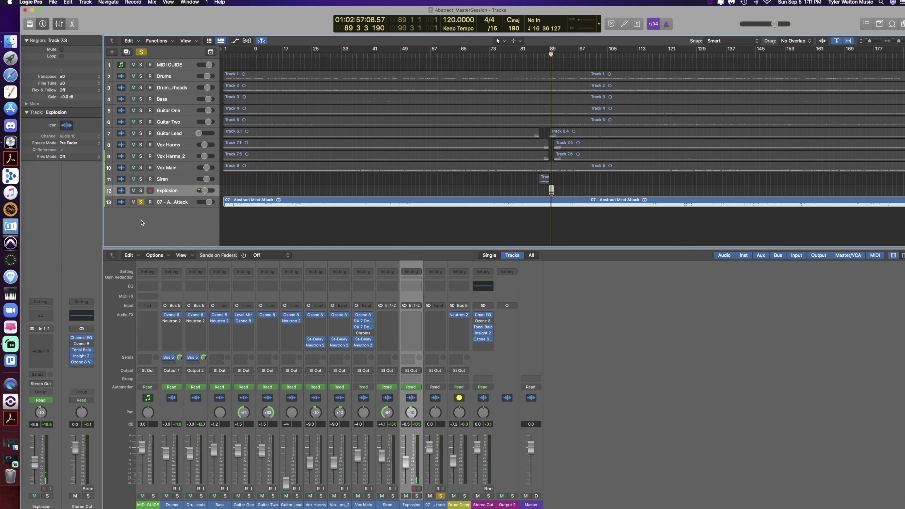
{"action": "key", "text": "Return"}
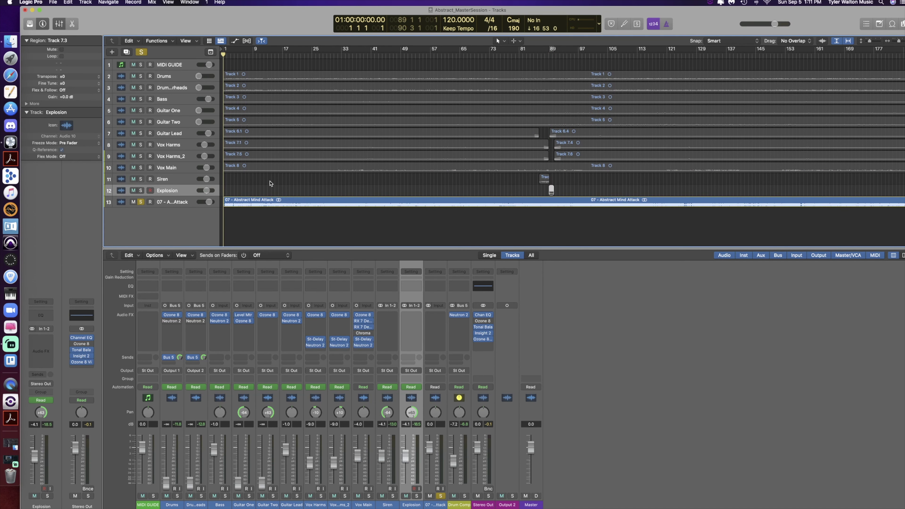
{"action": "key", "text": "space"}
{"action": "key", "text": "space"}
{"action": "key", "text": "XF86AudioRaiseVolume"}
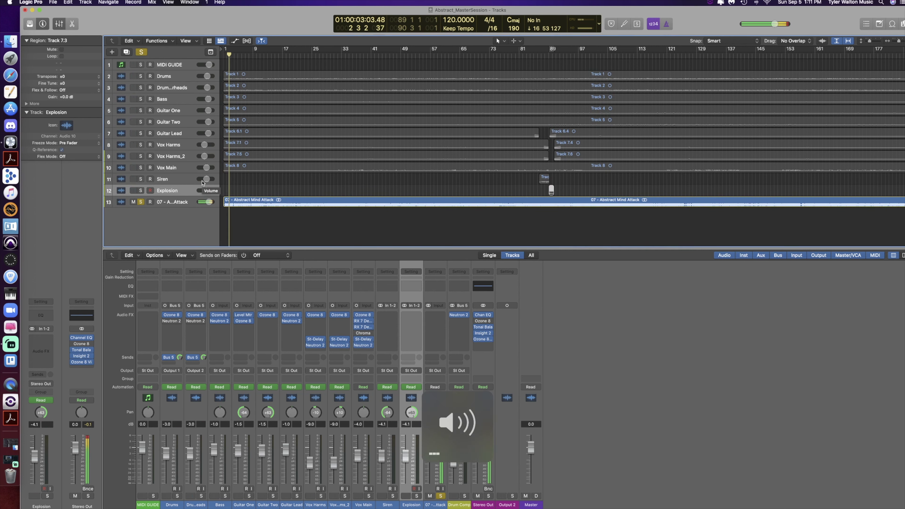
Step: Compare the multitrack mix with the 07 - Abstract Mind Attack track by repeatedly toggling its solo during playback, ending unsoloed
{"action": "left_click", "coordinate": [140, 202]}
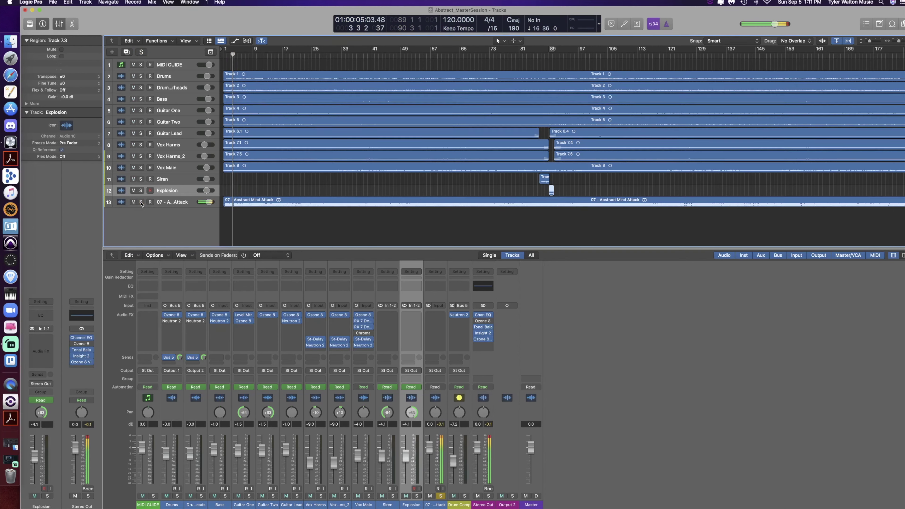
{"action": "left_click", "coordinate": [134, 202]}
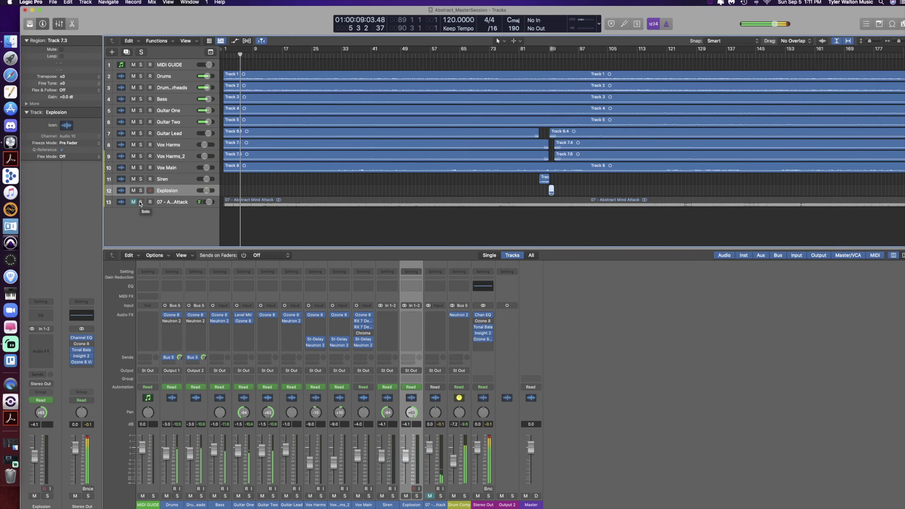
{"action": "left_click", "coordinate": [140, 203]}
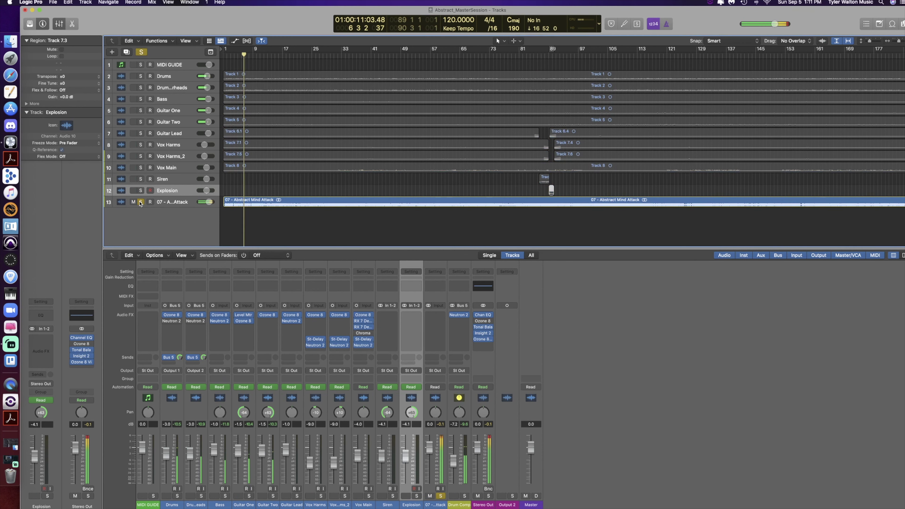
{"action": "left_click", "coordinate": [141, 203]}
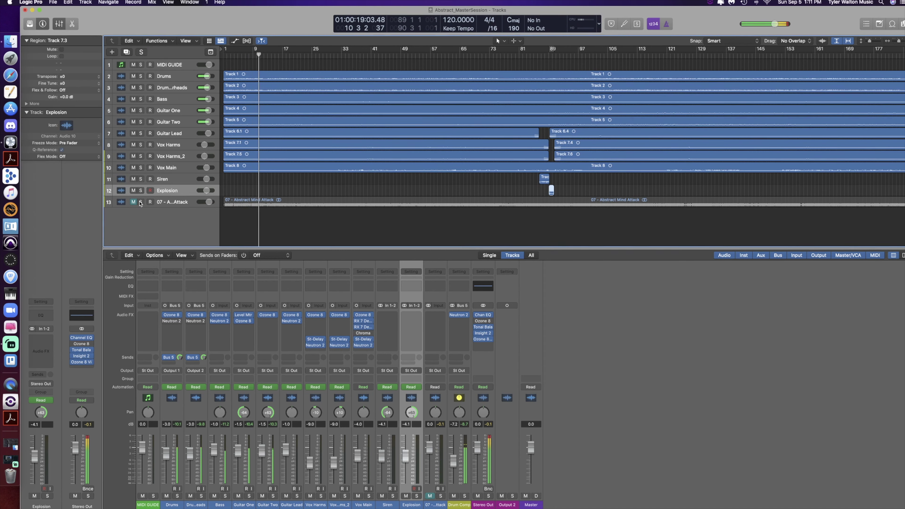
{"action": "left_click", "coordinate": [141, 202]}
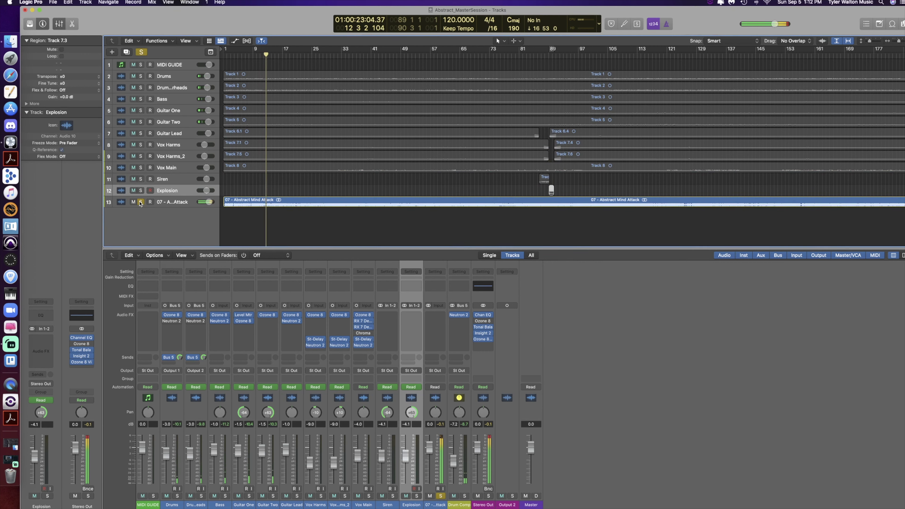
{"action": "left_click", "coordinate": [140, 202]}
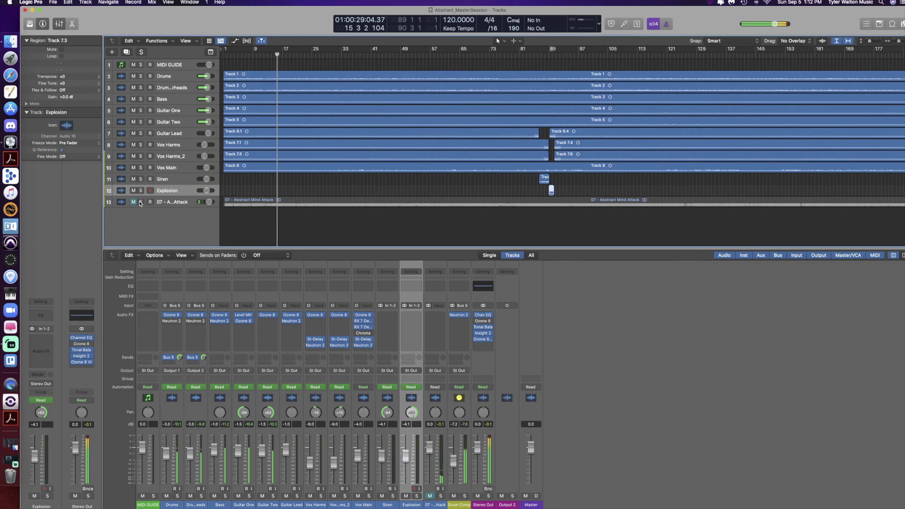
{"action": "left_click", "coordinate": [140, 202]}
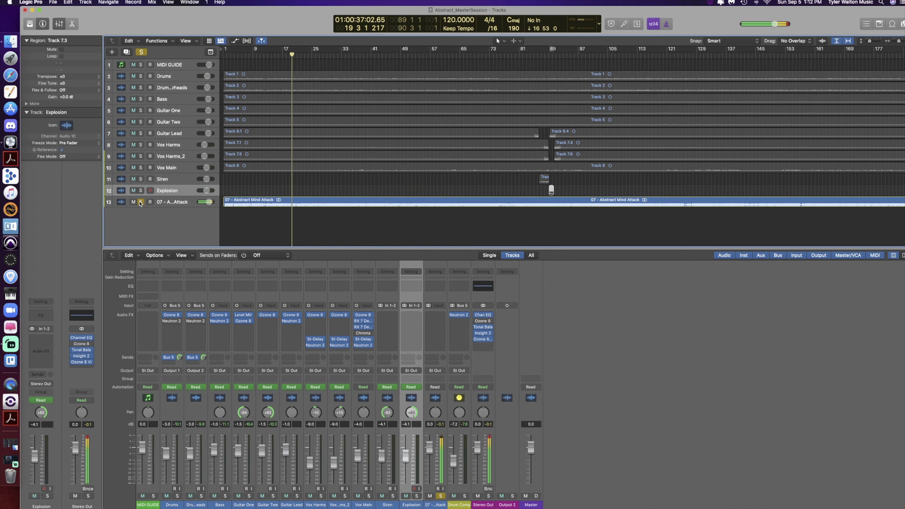
{"action": "left_click", "coordinate": [140, 202]}
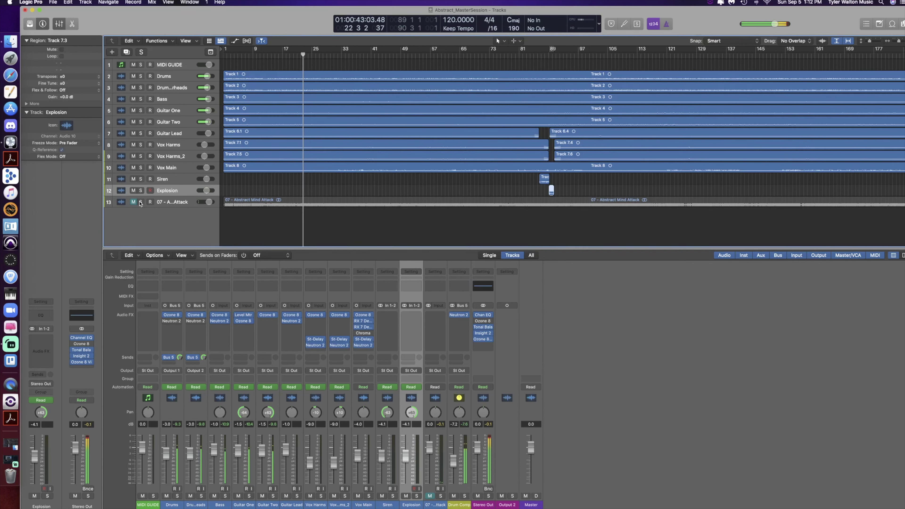
{"action": "left_click", "coordinate": [141, 202]}
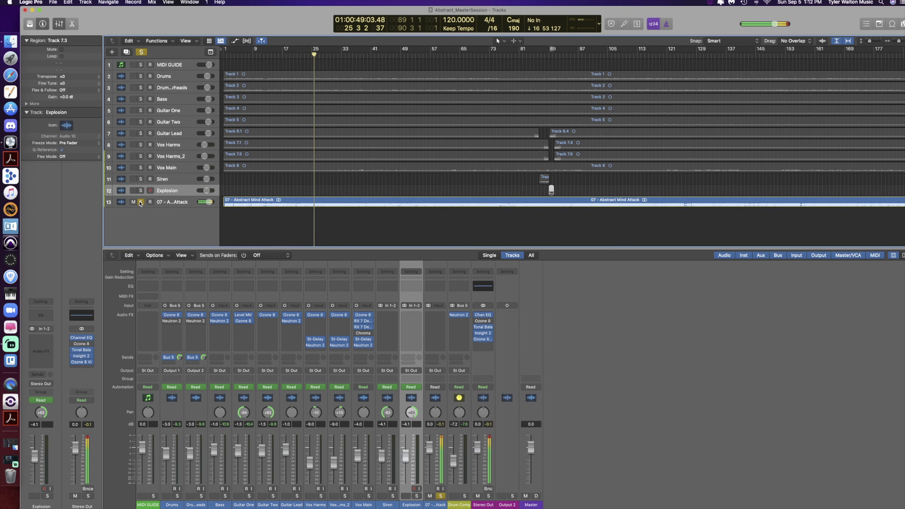
{"action": "left_click", "coordinate": [140, 202]}
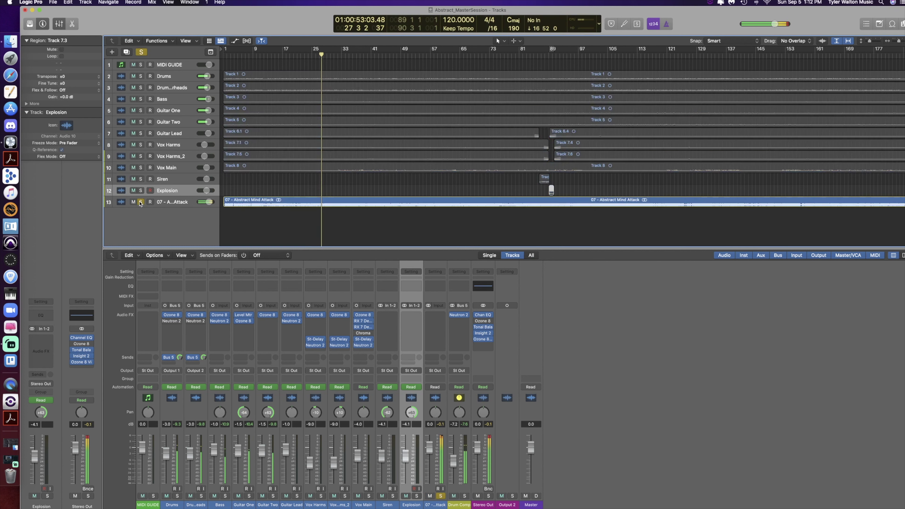
{"action": "left_click", "coordinate": [141, 203]}
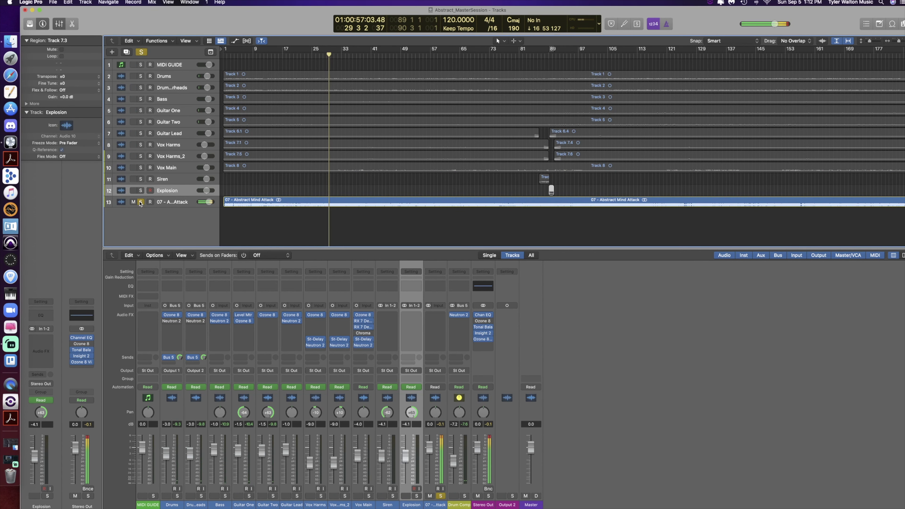
{"action": "left_click", "coordinate": [141, 202]}
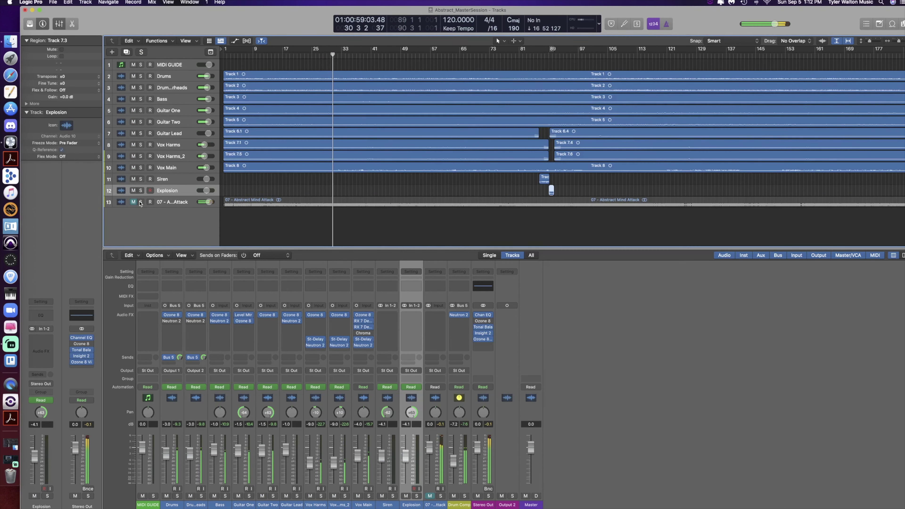